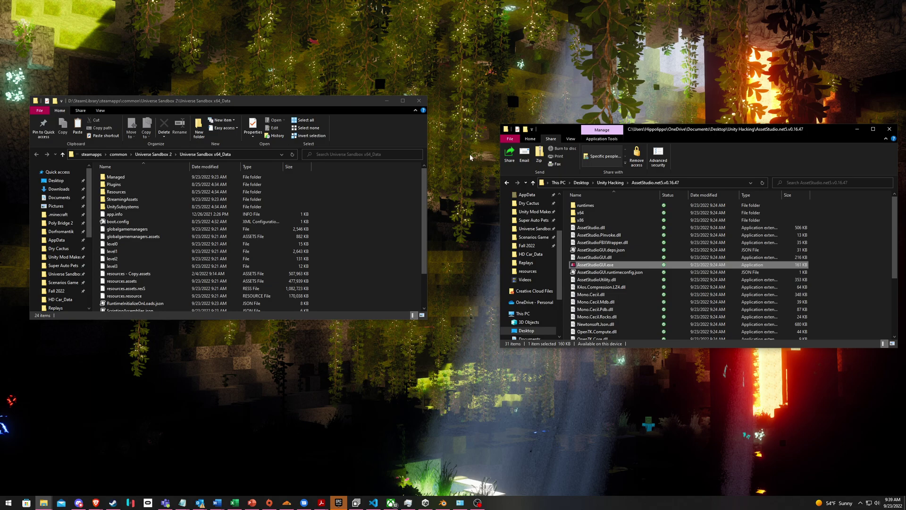
# Load the resources.assets file from the Universe Sandbox folder inside Unity Hacking on the Desktop
pyautogui.click(238, 135)
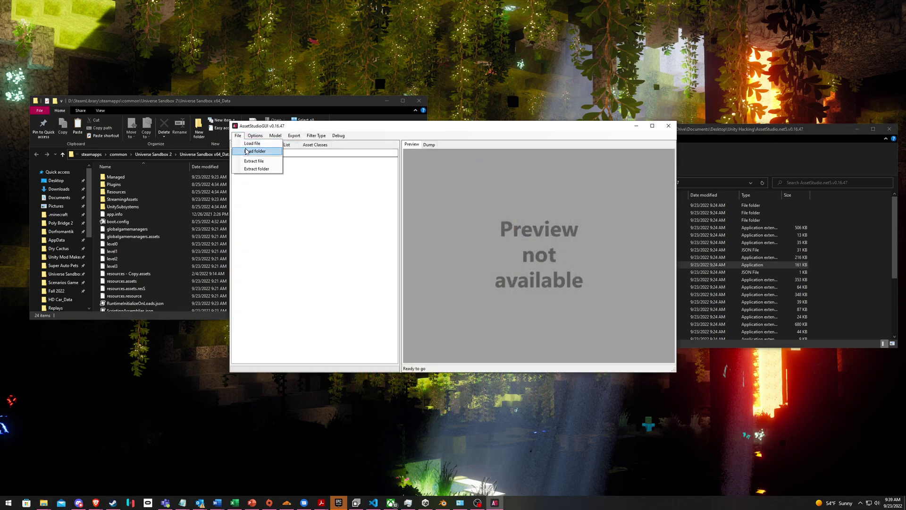
pyautogui.click(250, 144)
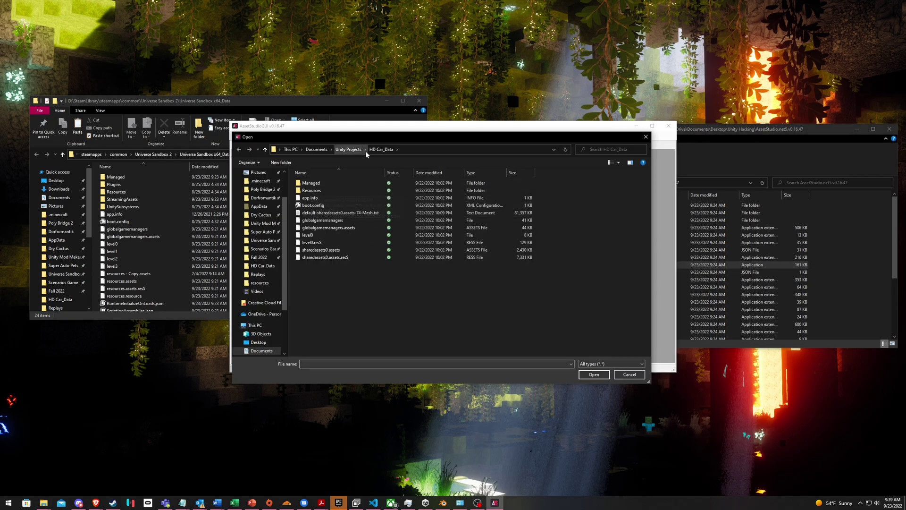
pyautogui.scroll(1, 259, 235)
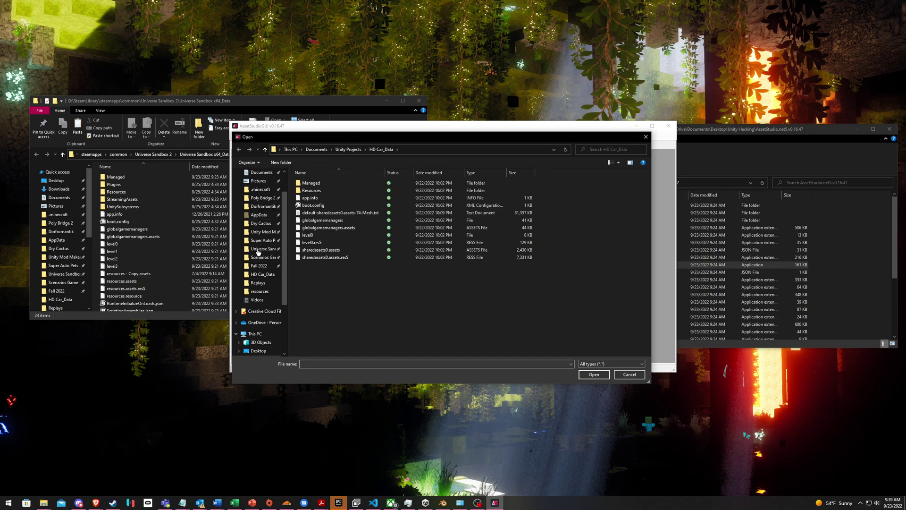
pyautogui.scroll(-3, 260, 302)
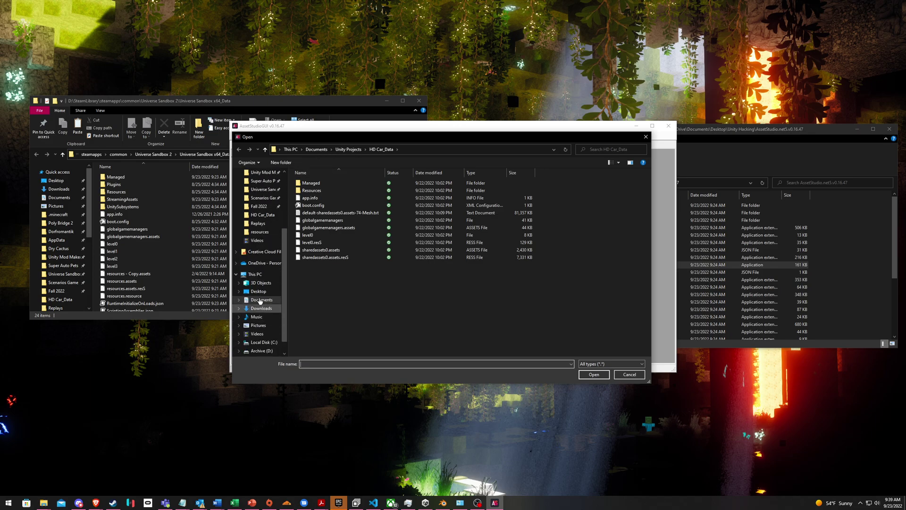
pyautogui.click(256, 275)
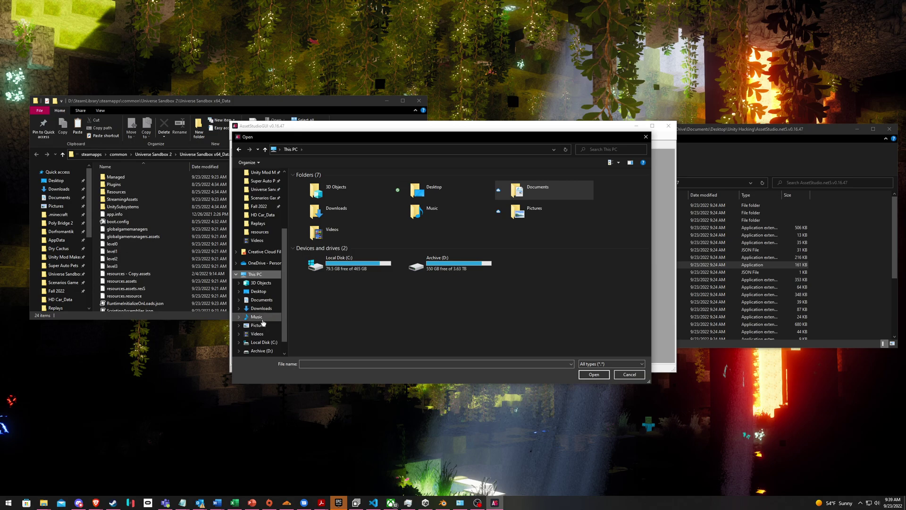
pyautogui.click(258, 292)
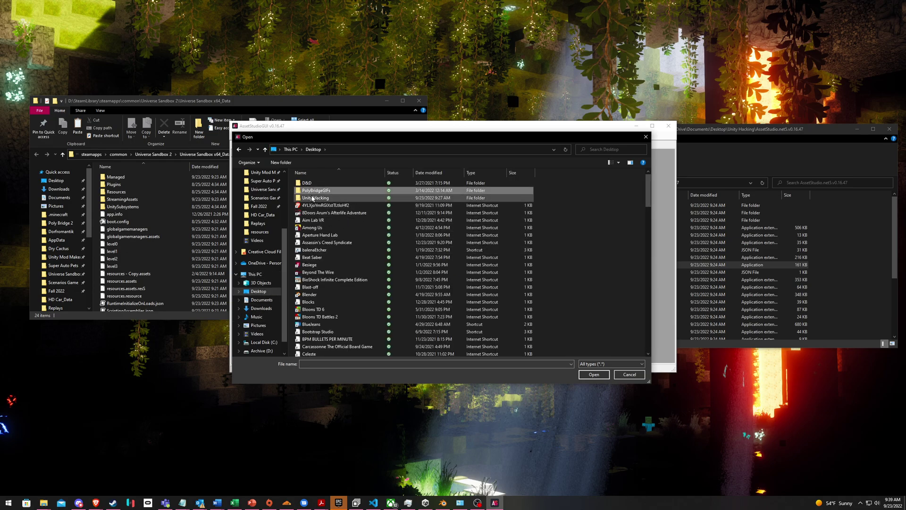
pyautogui.doubleClick(312, 198)
pyautogui.doubleClick(314, 198)
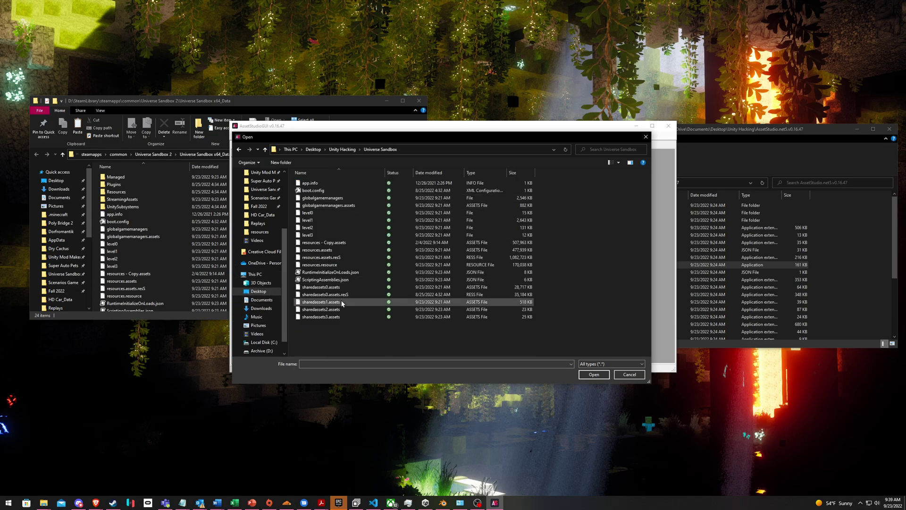
pyautogui.doubleClick(312, 251)
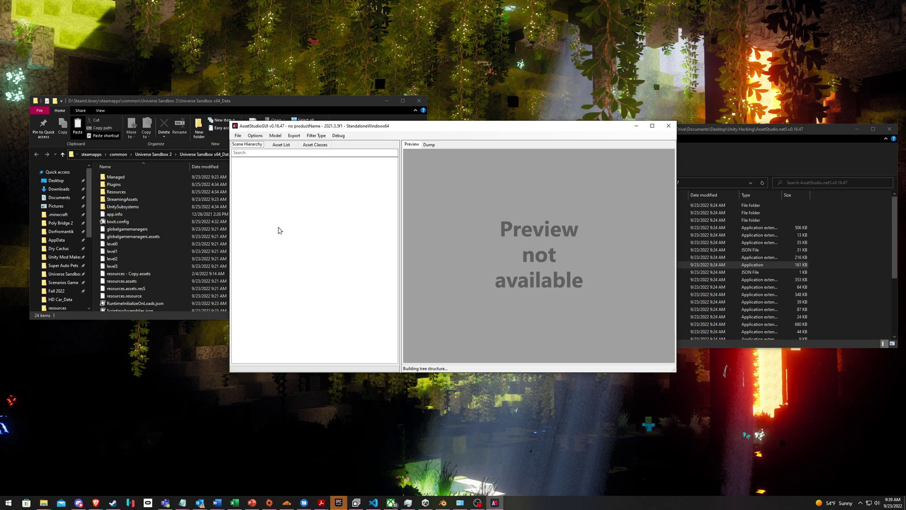
# Filter the asset list by "banana" and preview the Banana texture
pyautogui.click(236, 162)
pyautogui.click(236, 161)
pyautogui.click(281, 145)
pyautogui.click(273, 153)
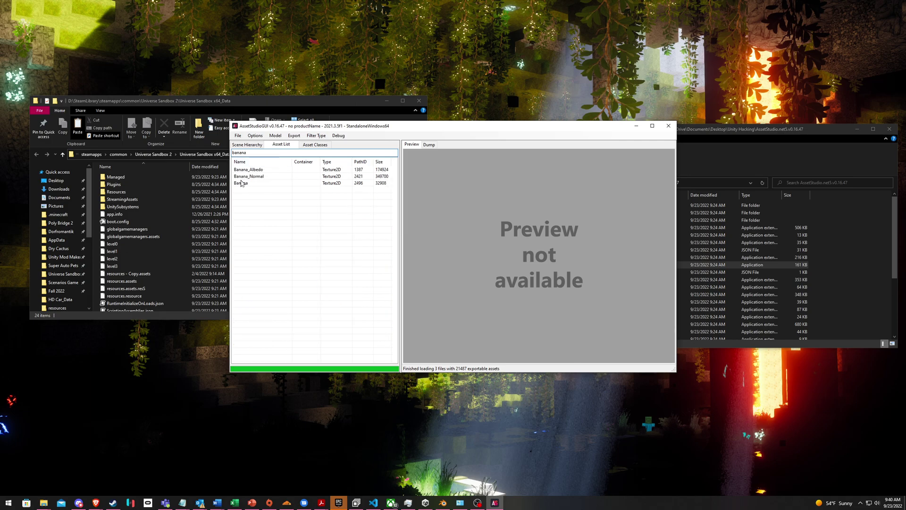
pyautogui.click(243, 182)
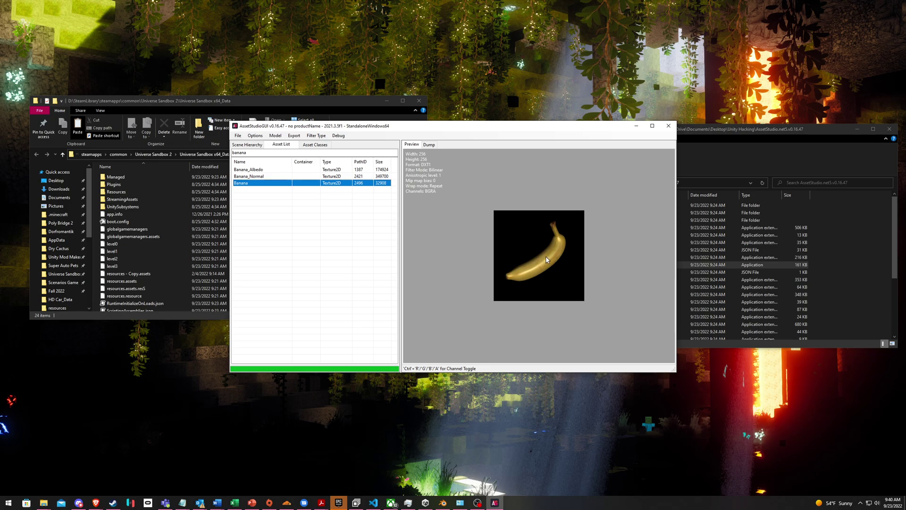
# Clear the asset list filter and sort the assets by type
pyautogui.moveTo(253, 152); pyautogui.dragTo(229, 150)
pyautogui.press('BackSpace')
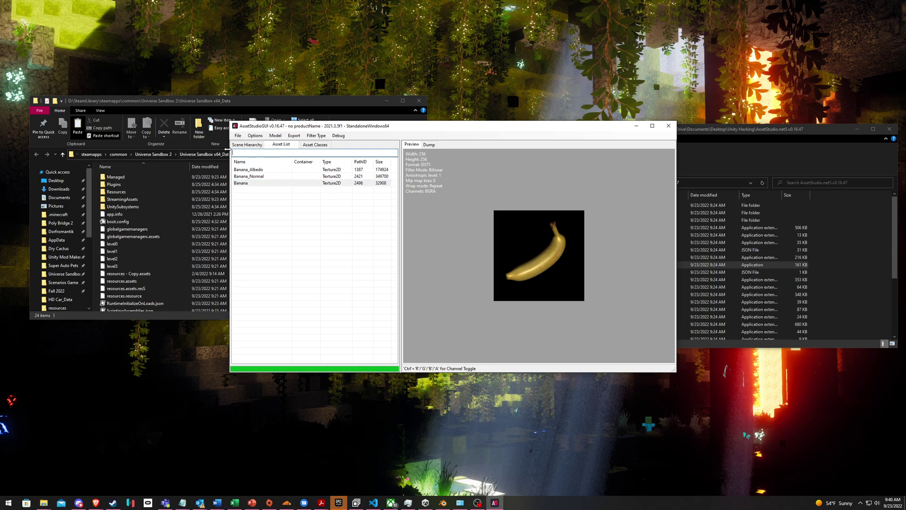
pyautogui.click(326, 161)
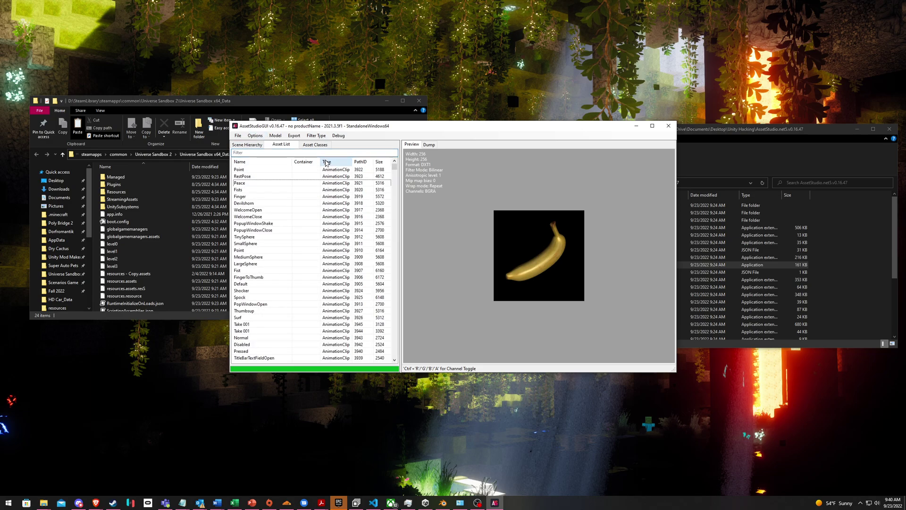
# Browse the Mesh assets one by one from the last L_Hand_Mesh upward, examining each model's preview for the banana
pyautogui.moveTo(395, 170); pyautogui.dragTo(402, 250)
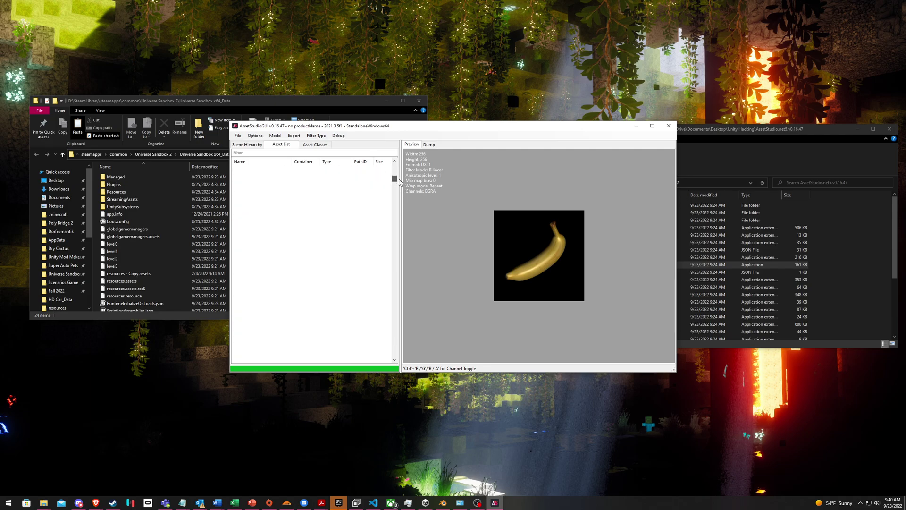
pyautogui.moveTo(400, 181); pyautogui.dragTo(400, 173)
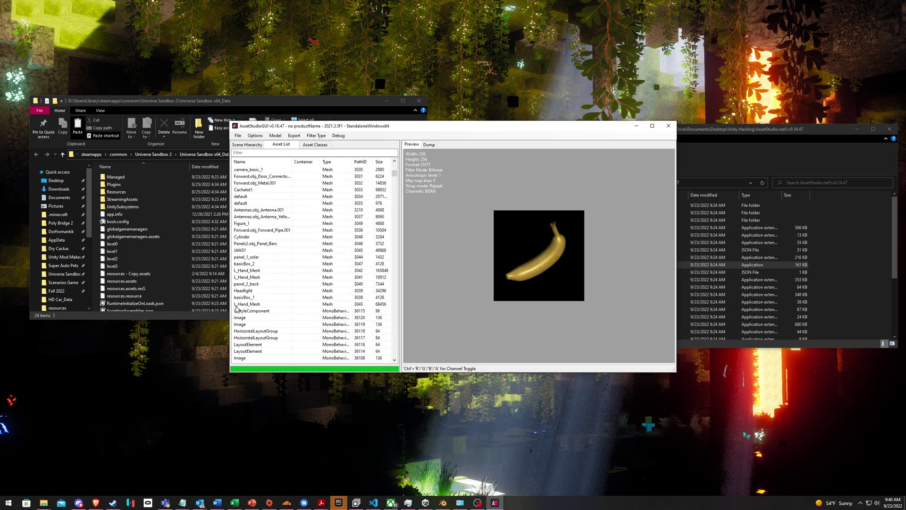
pyautogui.click(237, 305)
pyautogui.press('Up')
pyautogui.press('Up')
pyautogui.press('Up')
pyautogui.press('Up')
pyautogui.press('Up')
pyautogui.press('Up')
pyautogui.press('Up')
pyautogui.press('Up')
pyautogui.press('Up')
pyautogui.press('Up')
pyautogui.press('Up')
pyautogui.press('Up')
pyautogui.press('Up')
pyautogui.press('Up')
pyautogui.press('Up')
pyautogui.press('Up')
pyautogui.press('Up')
pyautogui.press('Up')
pyautogui.press('Up')
pyautogui.press('Up')
pyautogui.press('Up')
pyautogui.press('Up')
pyautogui.press('Up')
pyautogui.press('Up')
pyautogui.press('Up')
pyautogui.press('Up')
pyautogui.press('Up')
pyautogui.press('Up')
pyautogui.press('Up')
pyautogui.press('Up')
pyautogui.press('Up')
pyautogui.press('Up')
pyautogui.press('Up')
pyautogui.press('Up')
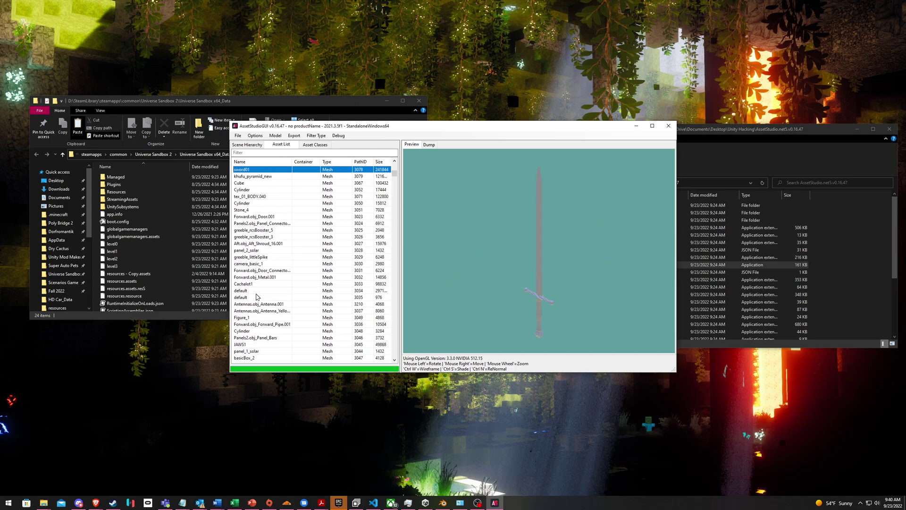
pyautogui.press('Up')
pyautogui.press('Up')
pyautogui.press('Up')
pyautogui.press('Up')
pyautogui.press('Up')
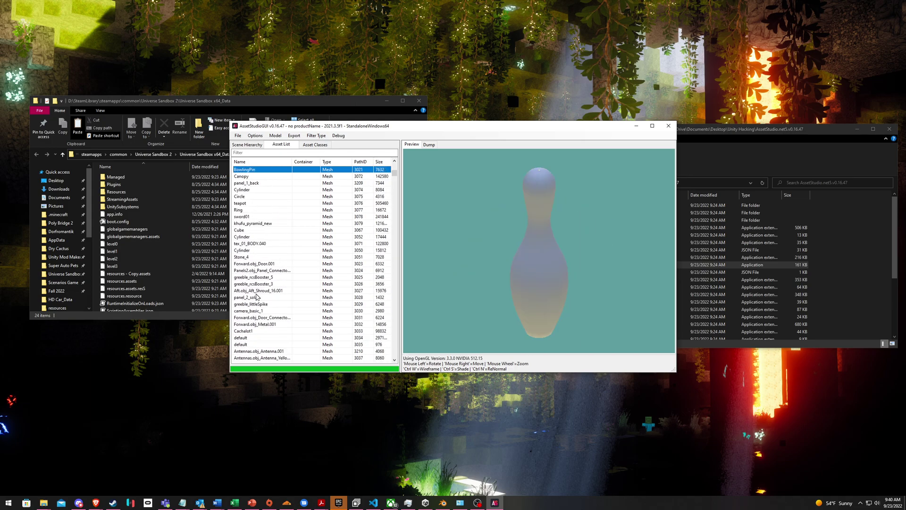
pyautogui.press('Up')
pyautogui.press('Up')
pyautogui.press('Up')
pyautogui.press('Up')
pyautogui.press('Up')
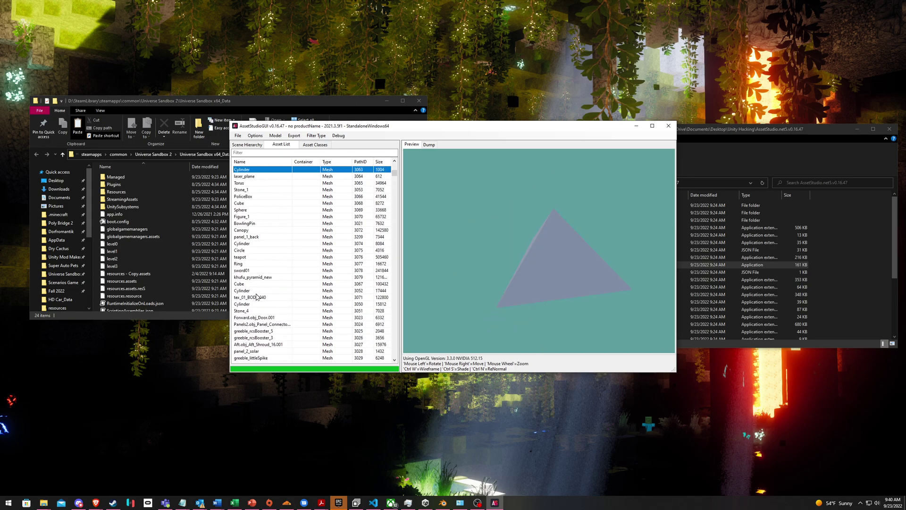
pyautogui.press('Up')
pyautogui.press('Up')
pyautogui.press('Up')
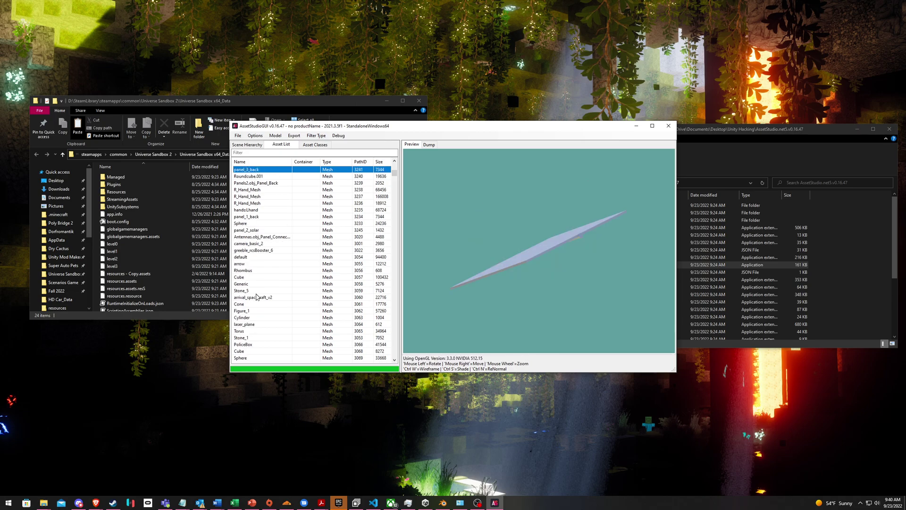
pyautogui.press('Up')
pyautogui.press('Up')
pyautogui.press('Up')
pyautogui.press('Up')
pyautogui.press('Up')
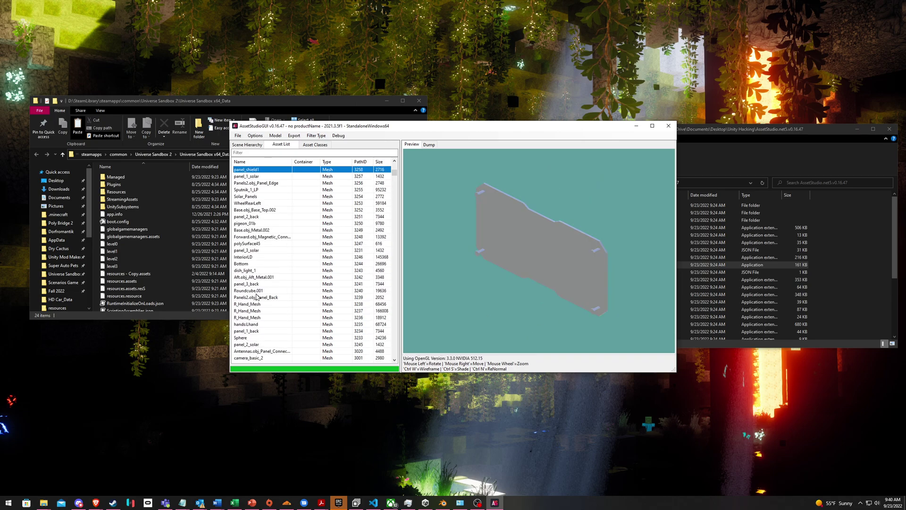
pyautogui.press('Up')
pyautogui.press('Up')
pyautogui.press('Up')
pyautogui.press('Up')
pyautogui.press('Up')
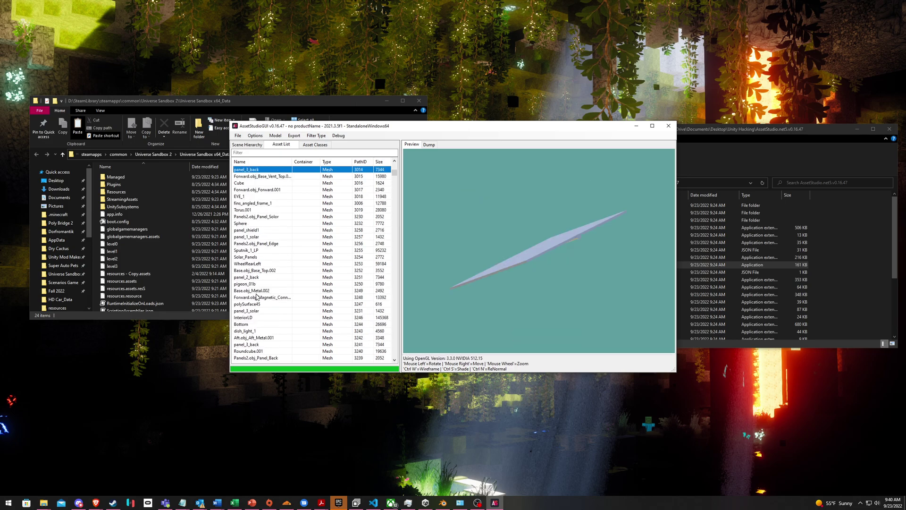
pyautogui.press('Up')
pyautogui.press('Up')
pyautogui.press('Up')
pyautogui.press('Up')
pyautogui.press('Up')
pyautogui.press('Up')
pyautogui.press('Up')
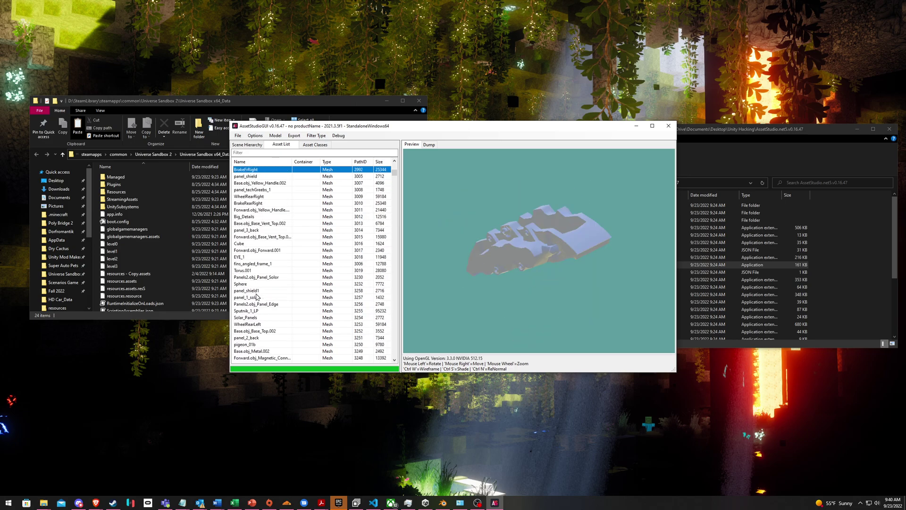
pyautogui.press('Up')
pyautogui.press('Up')
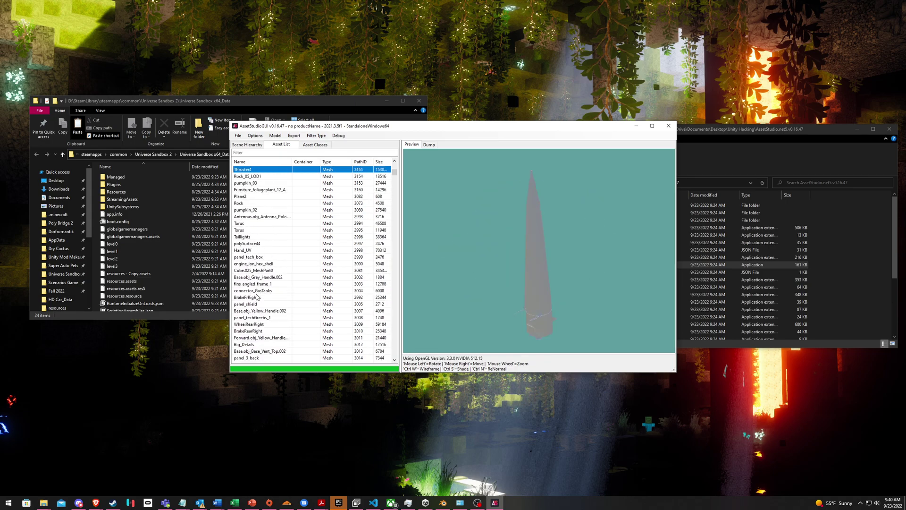
pyautogui.press('Up')
pyautogui.press('Up')
pyautogui.press('Up')
pyautogui.press('Up')
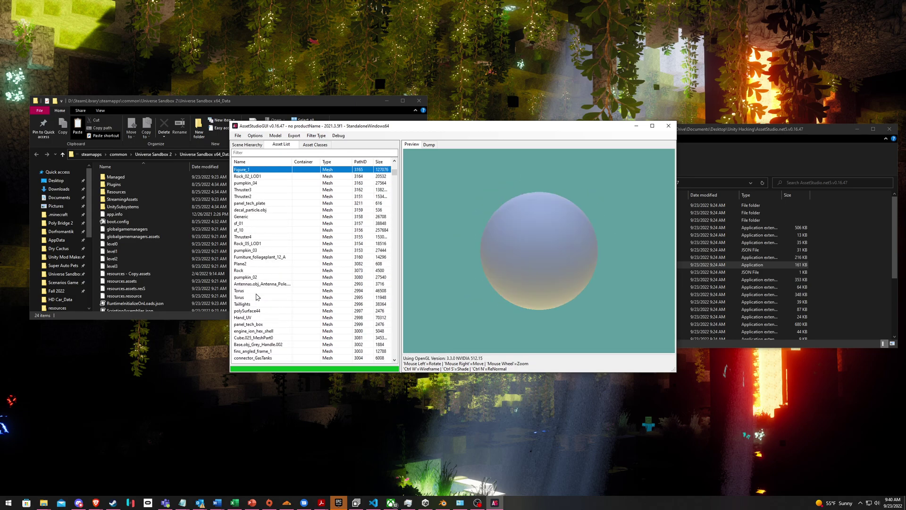
pyautogui.press('Up')
pyautogui.press('Up')
pyautogui.press('Up')
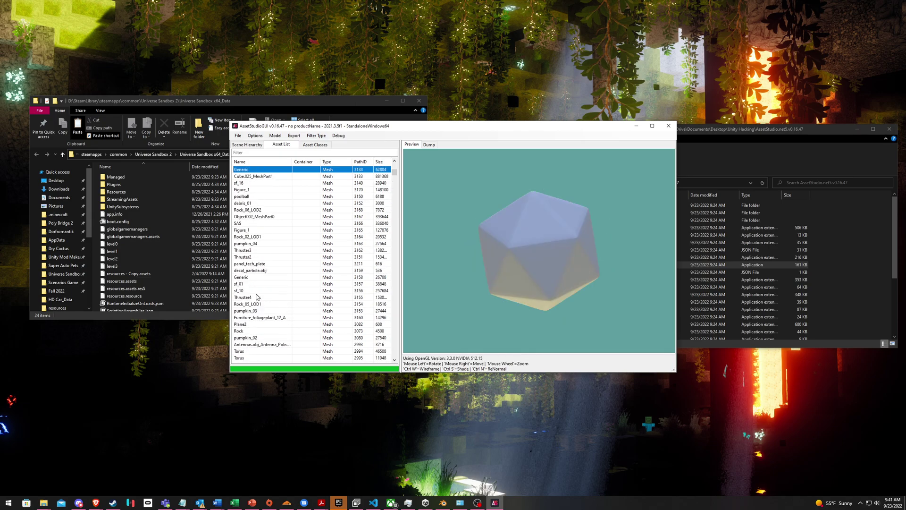
pyautogui.press('Up')
pyautogui.press('Up')
pyautogui.press('Up')
pyautogui.press('Up')
pyautogui.press('Up')
pyautogui.press('Up')
pyautogui.press('Up')
pyautogui.press('Up')
pyautogui.press('Up')
pyautogui.press('Up')
pyautogui.press('Up')
pyautogui.press('Up')
pyautogui.press('Up')
pyautogui.press('Up')
pyautogui.press('Up')
pyautogui.press('Up')
pyautogui.press('Up')
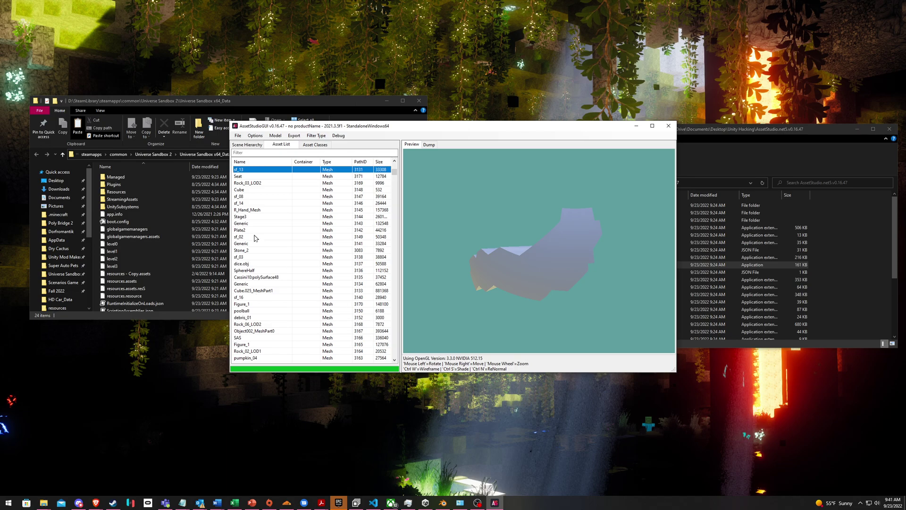
# Filter the asset list by "default", preview the default meshes and select the banana-shaped one with PathID 3087
pyautogui.click(242, 152)
pyautogui.write('default')
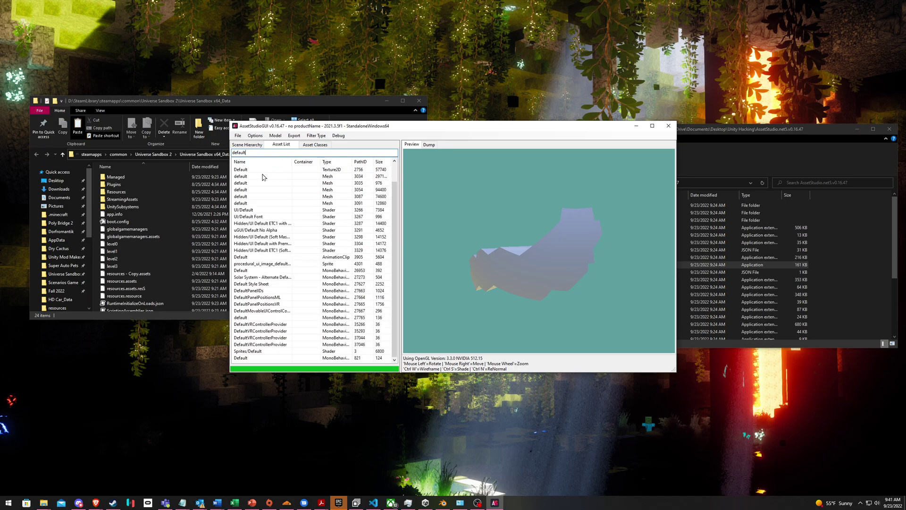
pyautogui.click(258, 177)
pyautogui.press('Down')
pyautogui.press('Down')
pyautogui.press('Down')
pyautogui.press('Down')
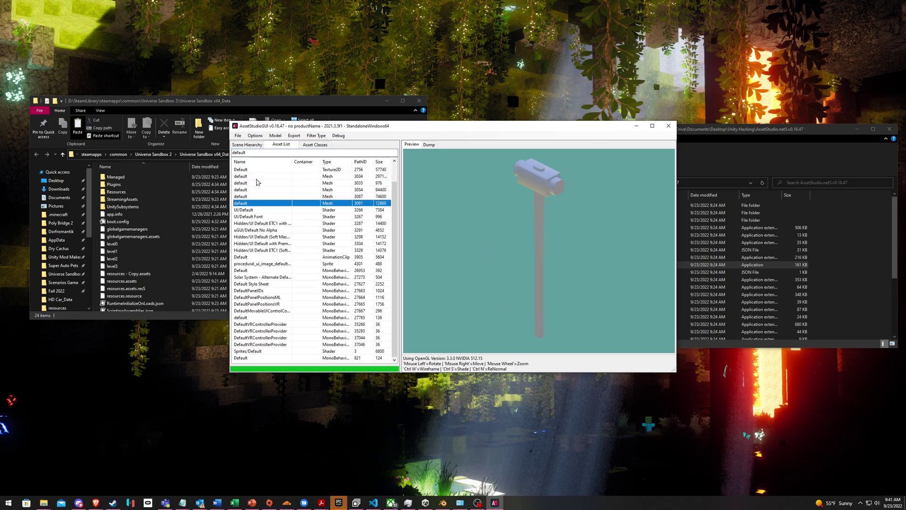
pyautogui.press('Up')
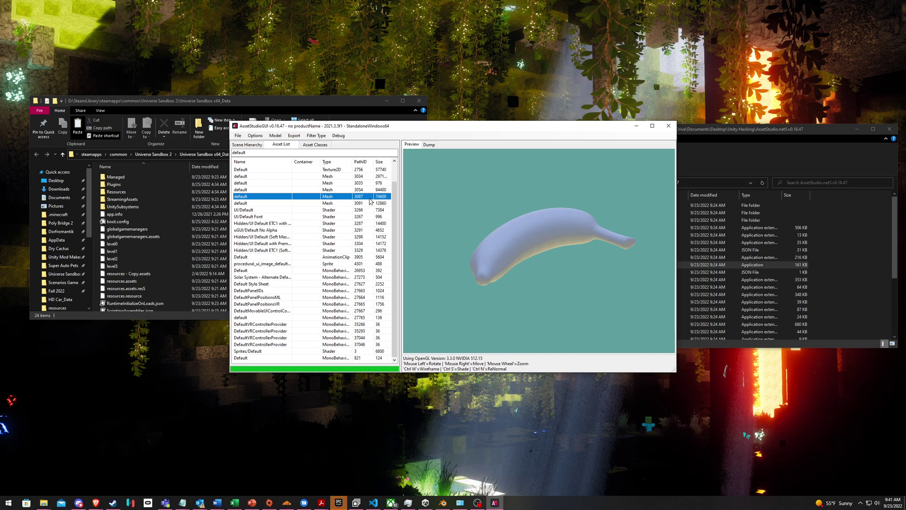
# Move the asset viewer aside and show the version details in the properties of Universe Sandbox x64.exe in the Universe Sandbox 2 folder
pyautogui.moveTo(362, 128); pyautogui.dragTo(166, 13)
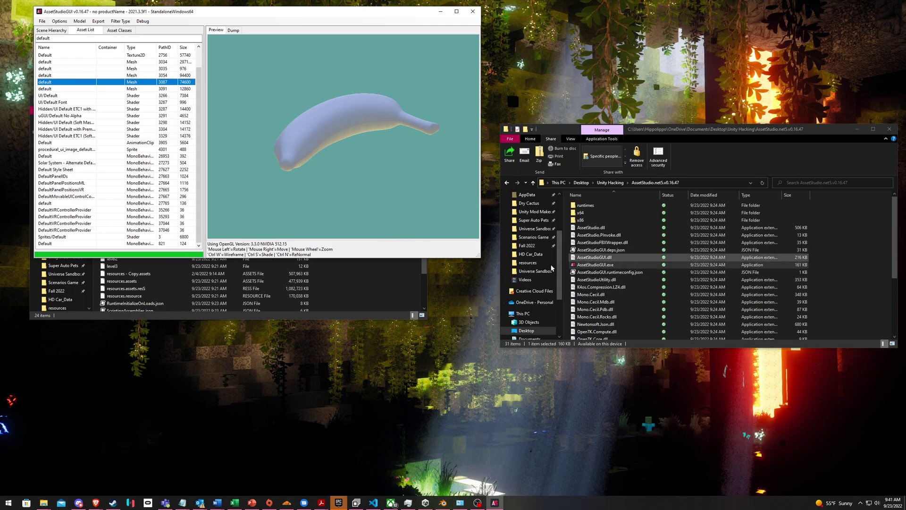
pyautogui.click(137, 317)
pyautogui.scroll(2, 142, 264)
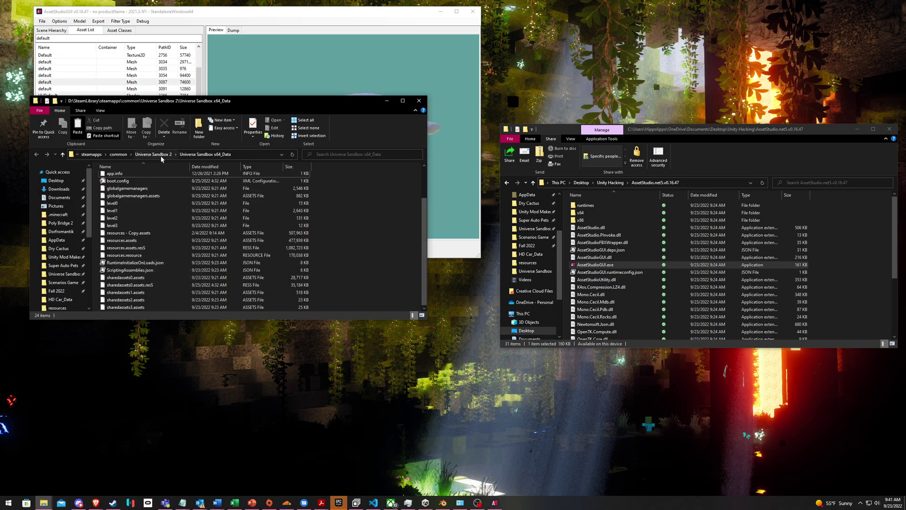
pyautogui.click(161, 157)
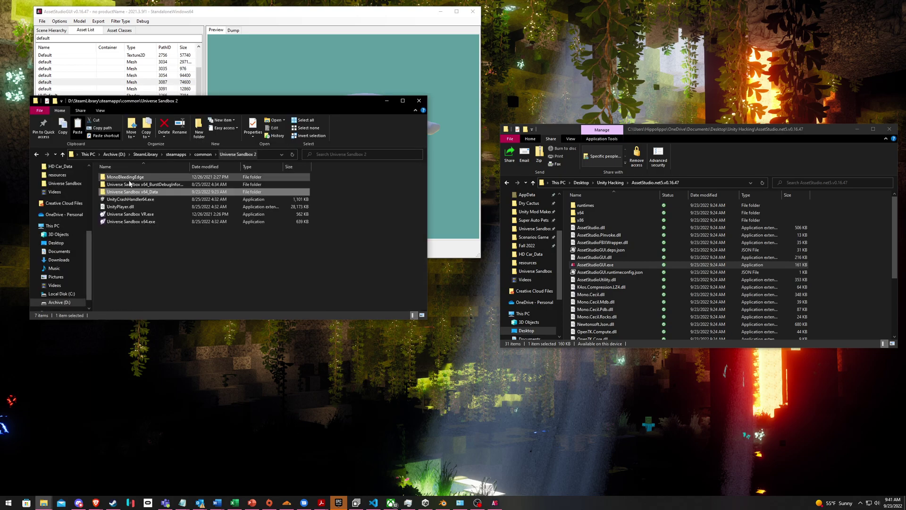
pyautogui.rightClick(126, 223)
pyautogui.click(151, 378)
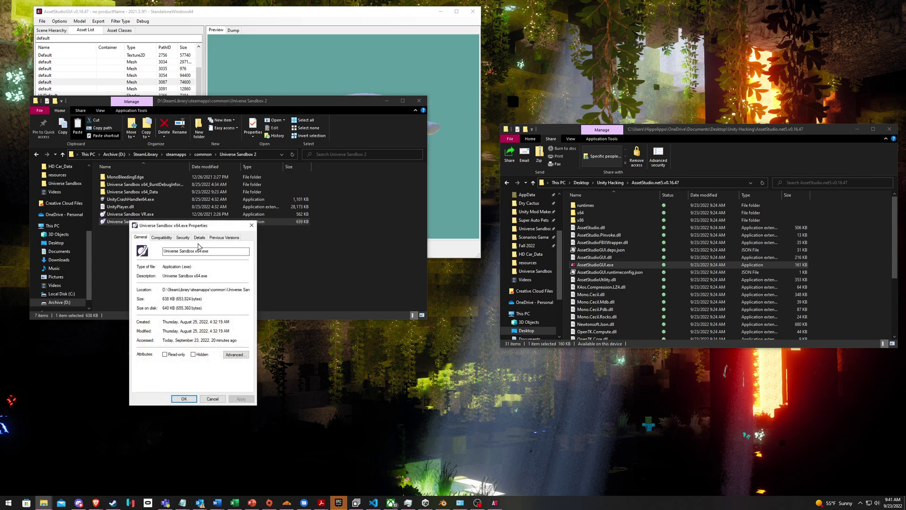
pyautogui.click(218, 238)
pyautogui.click(201, 238)
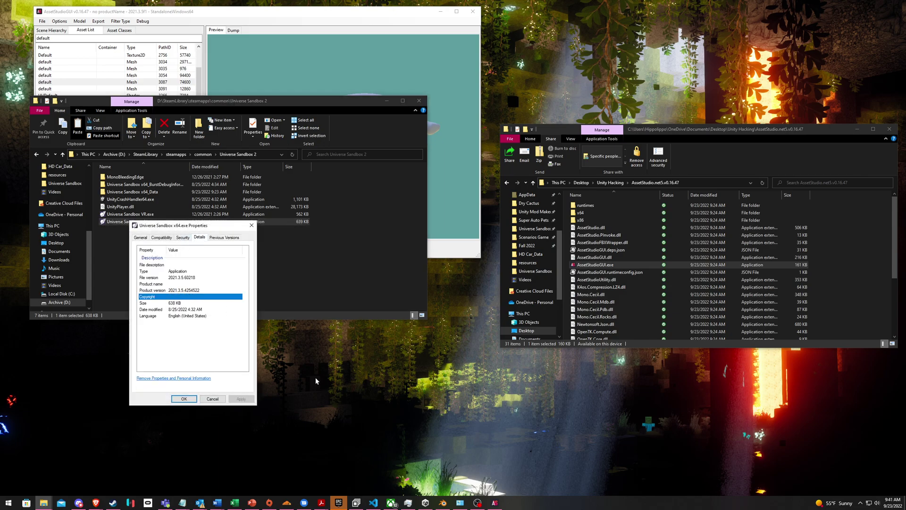
# Switch to Unity Hub and show the installed editor versions
pyautogui.click(425, 503)
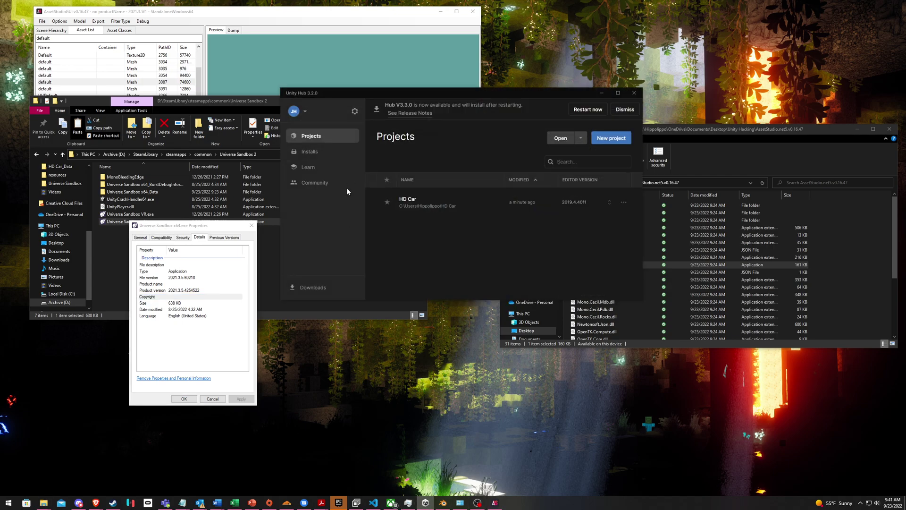
pyautogui.click(303, 155)
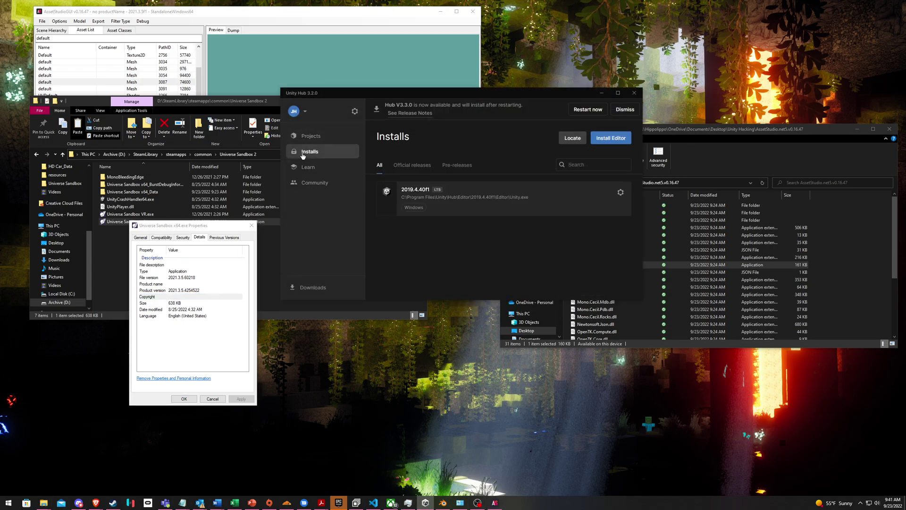
# Install Unity editor version 2021.3.10f1 with the Microsoft Visual Studio Community 2019 module excluded
pyautogui.click(611, 138)
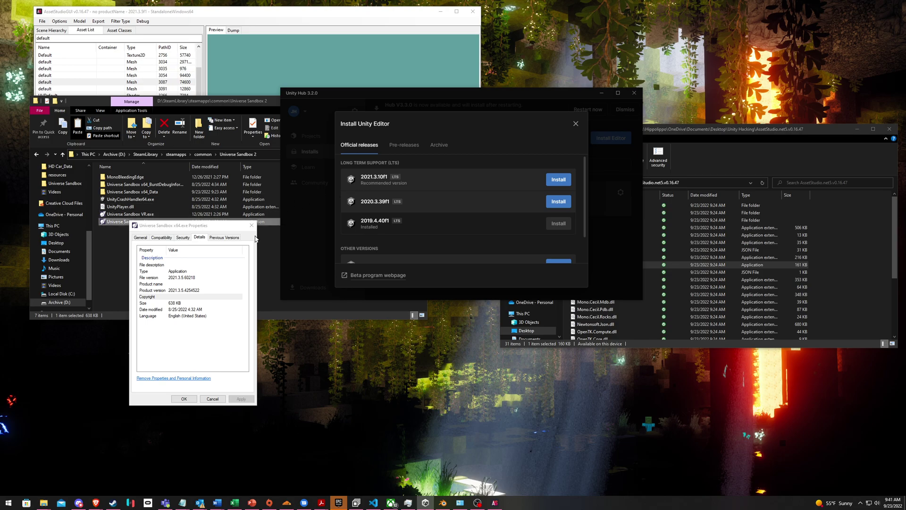
pyautogui.click(557, 179)
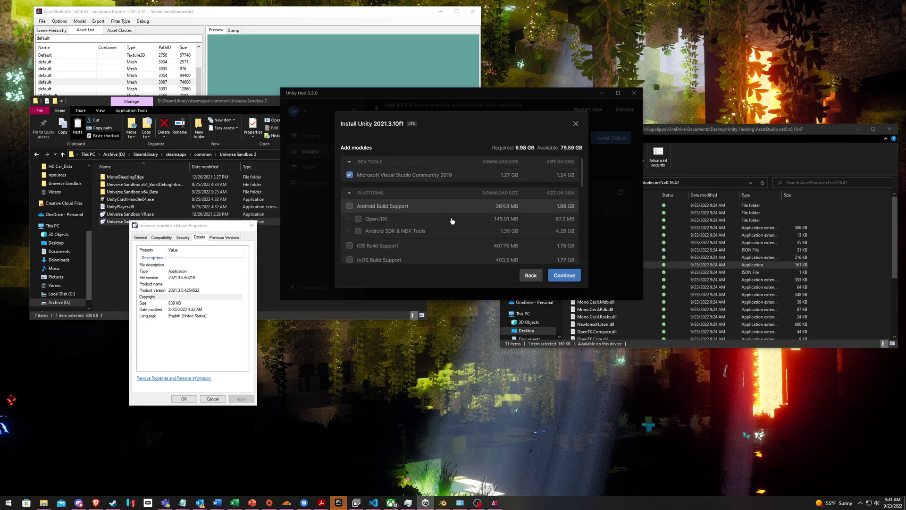
pyautogui.click(349, 174)
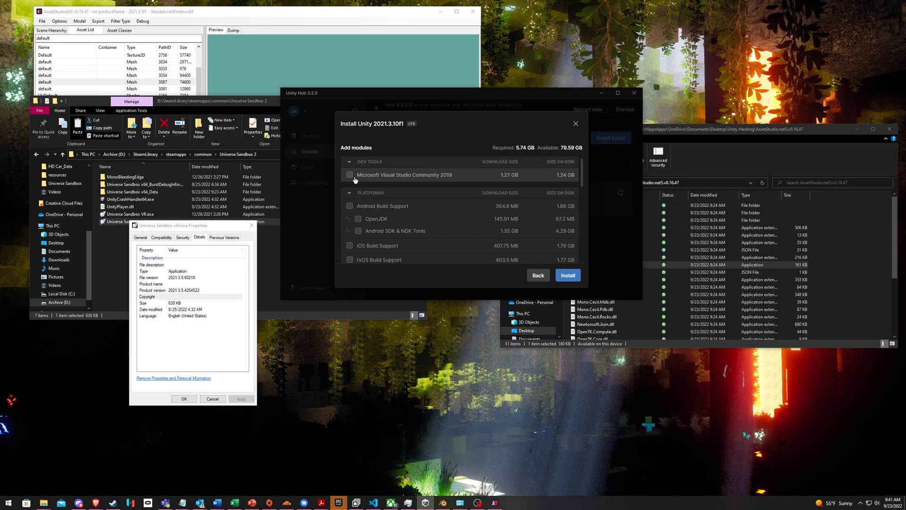
pyautogui.click(564, 276)
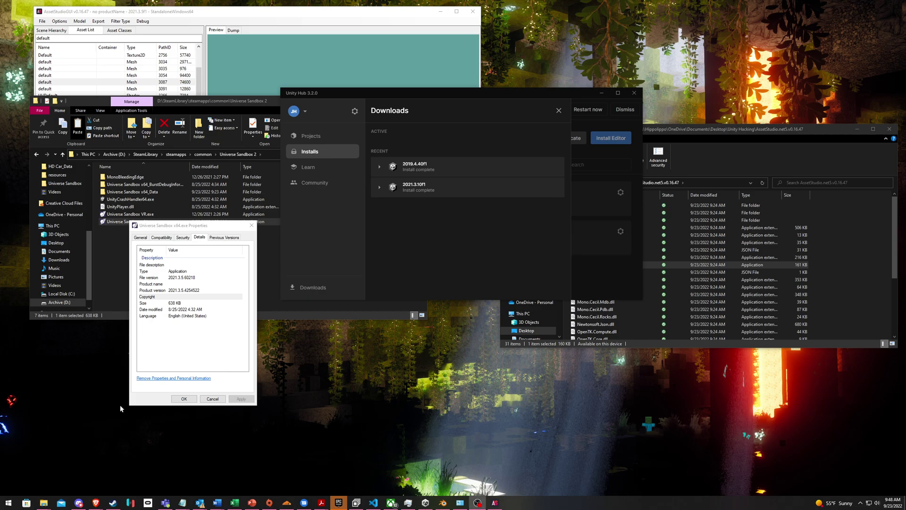
# Start a new project from the projects list and name it Universe Sandbox Mesh Override
pyautogui.click(337, 137)
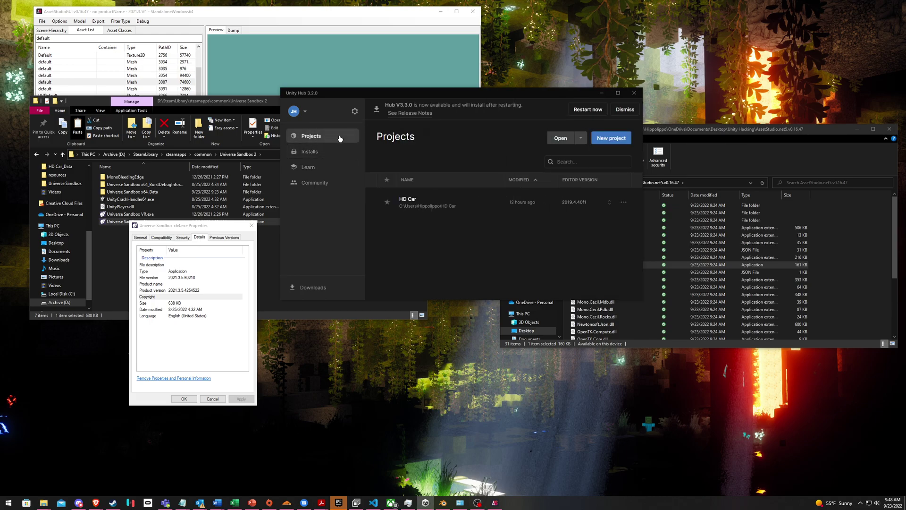
pyautogui.click(611, 138)
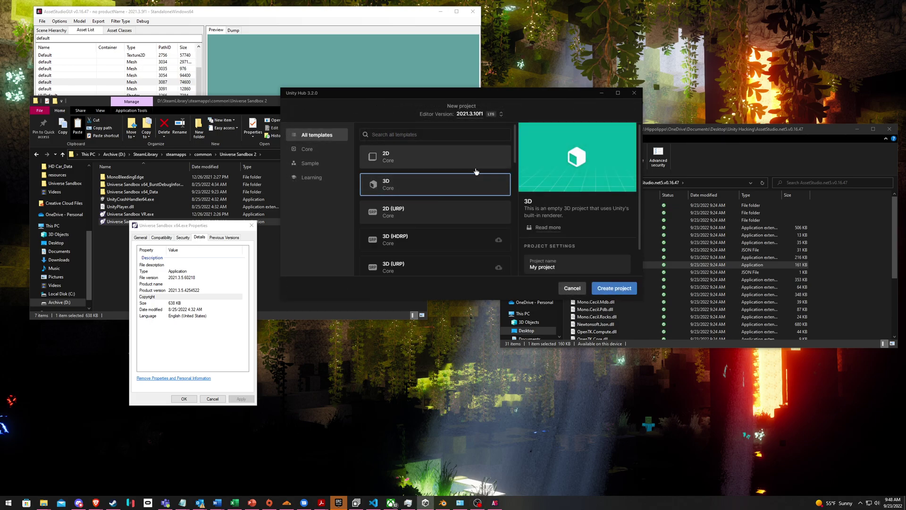
pyautogui.click(567, 256)
pyautogui.write('Universe Sandbox Mesh Override')
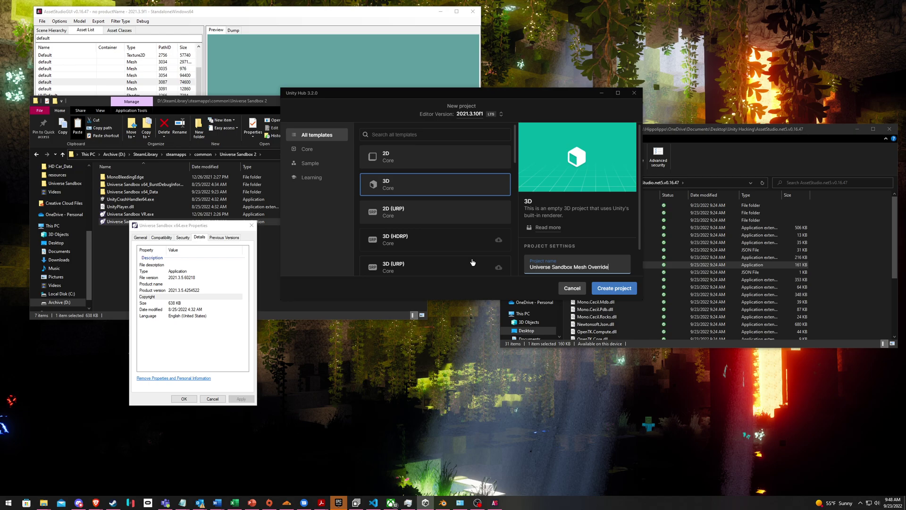
pyautogui.scroll(-1, 596, 274)
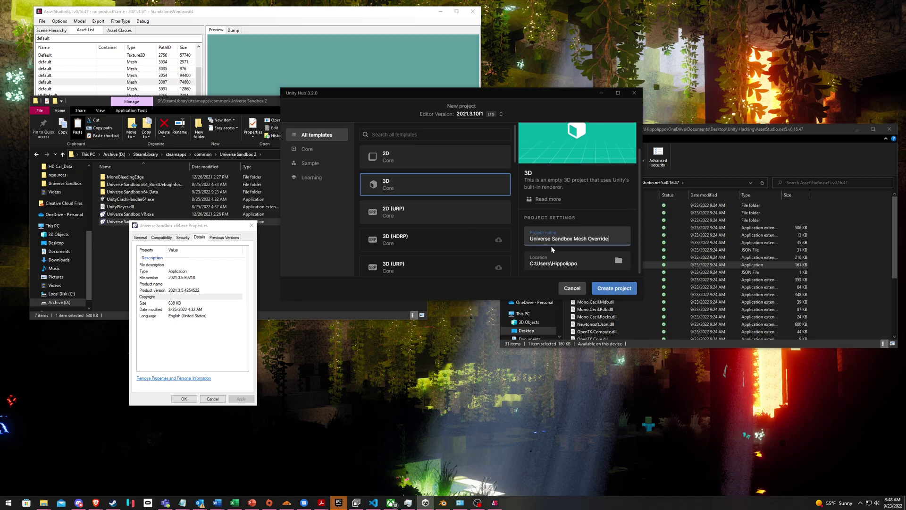
pyautogui.scroll(1, 550, 222)
pyautogui.scroll(-1, 550, 201)
# Create the project with the 3D template and editor version 2021.3.10f1, and allow Unity Editor through the Windows firewall
pyautogui.click(378, 184)
pyautogui.scroll(1, 550, 207)
pyautogui.scroll(1, 546, 207)
pyautogui.click(464, 117)
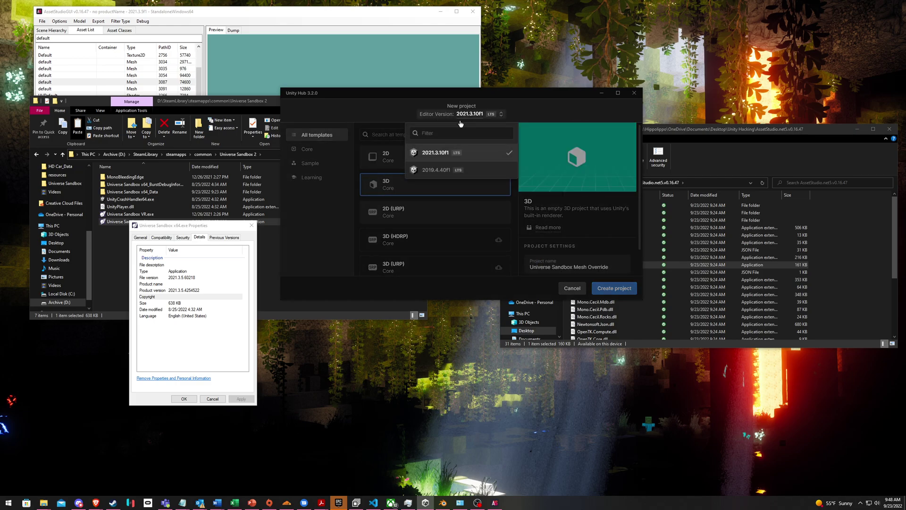
pyautogui.click(430, 157)
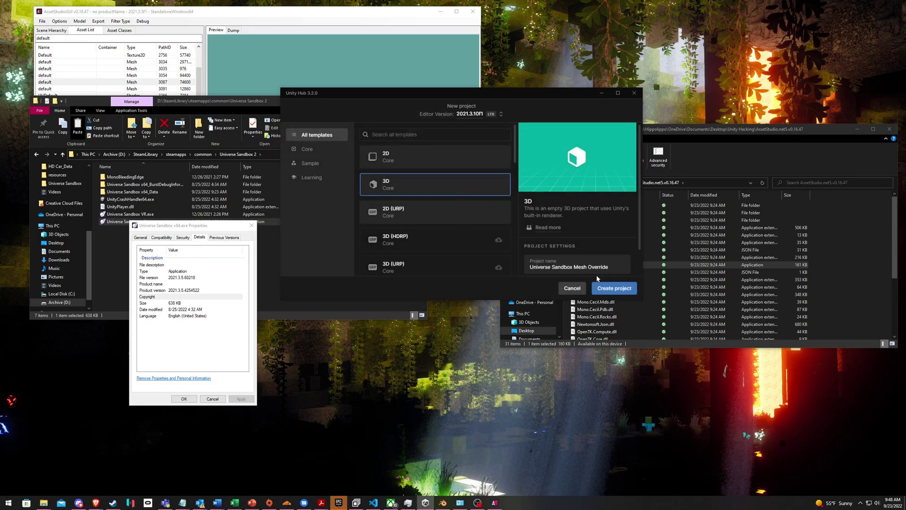
pyautogui.click(600, 288)
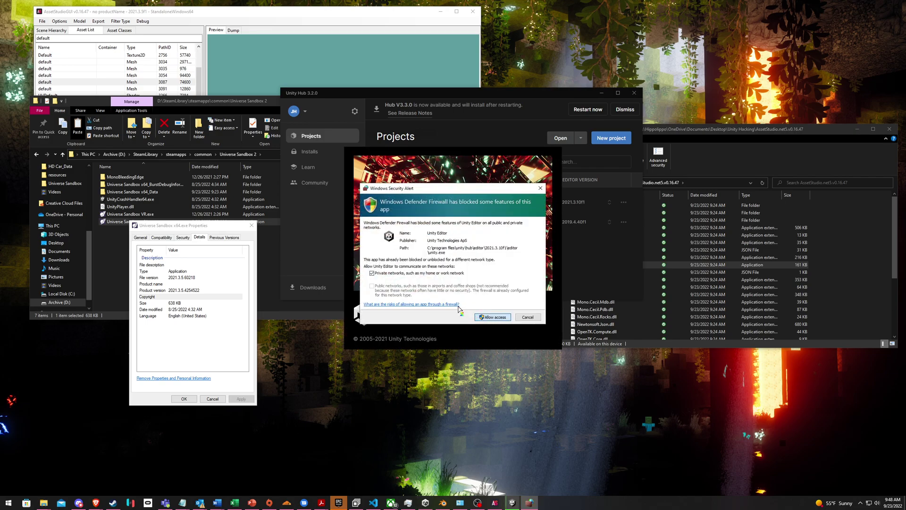
pyautogui.click(489, 317)
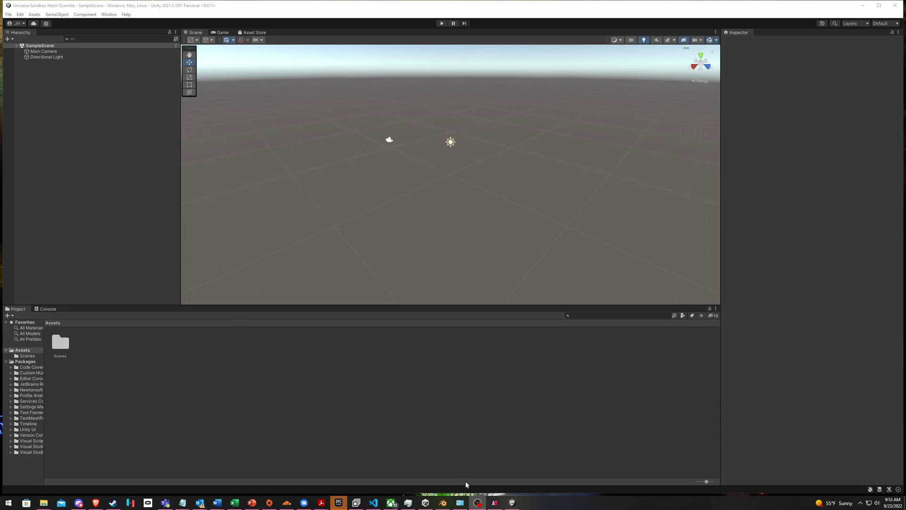
# Switch to Blender, inspect the green spiky model and start an FBX export of the scene
pyautogui.click(443, 503)
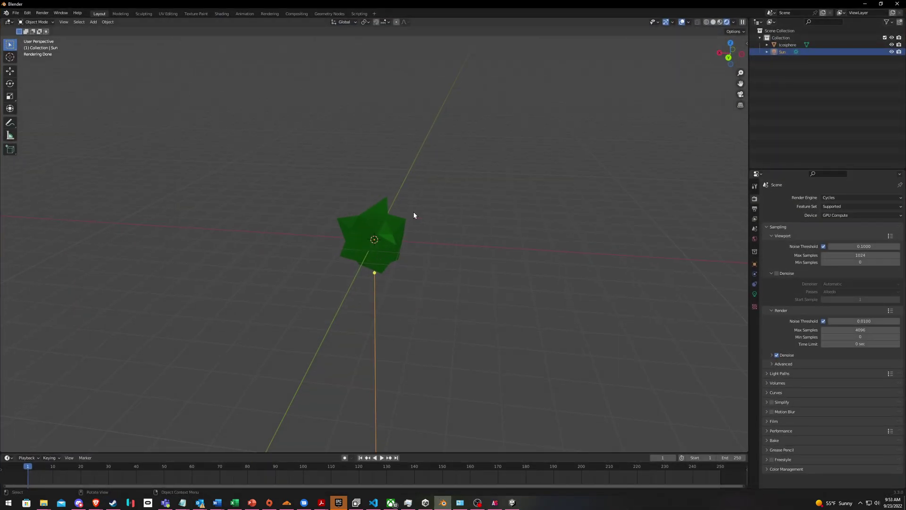
pyautogui.moveTo(490, 174); pyautogui.dragTo(368, 218)
pyautogui.scroll(6, 368, 247)
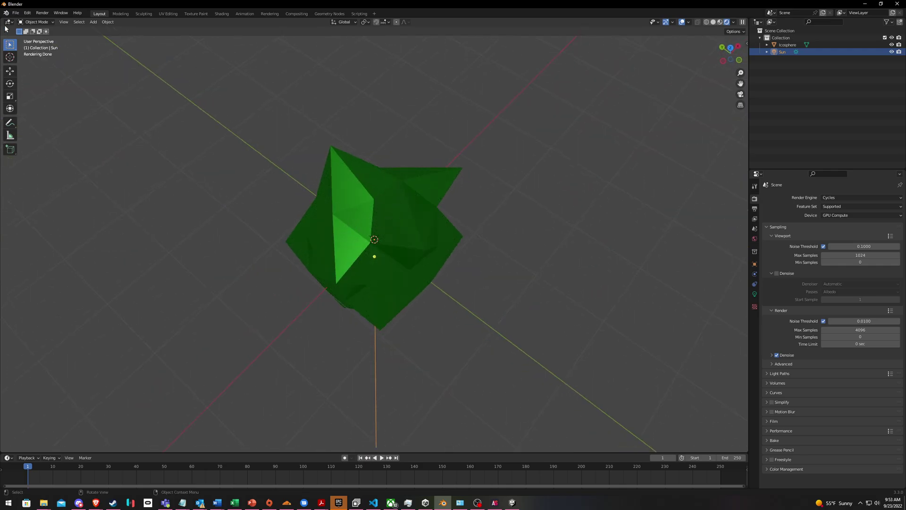
pyautogui.click(15, 13)
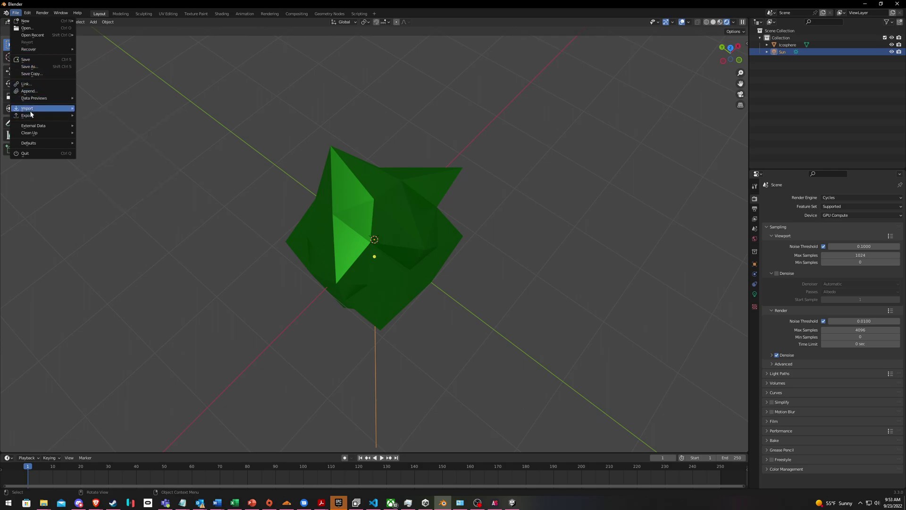
pyautogui.moveTo(32, 110)
pyautogui.moveTo(33, 115)
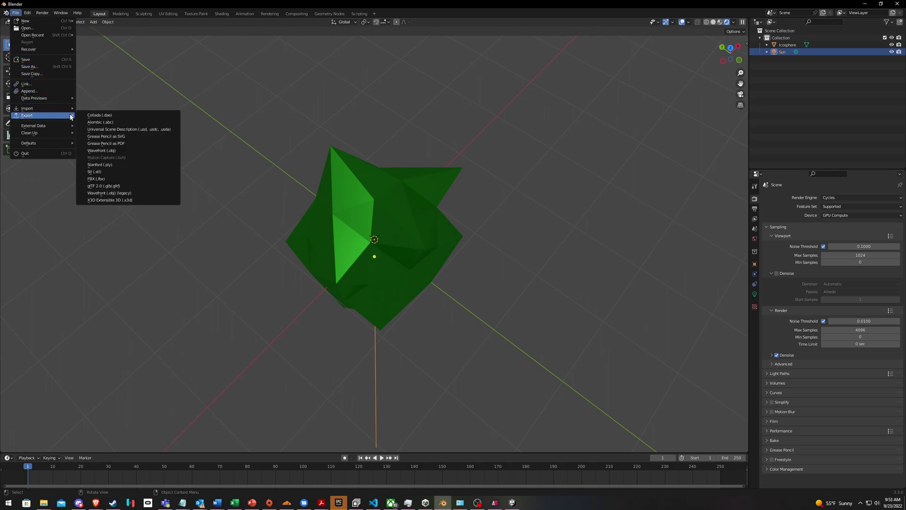
pyautogui.click(98, 181)
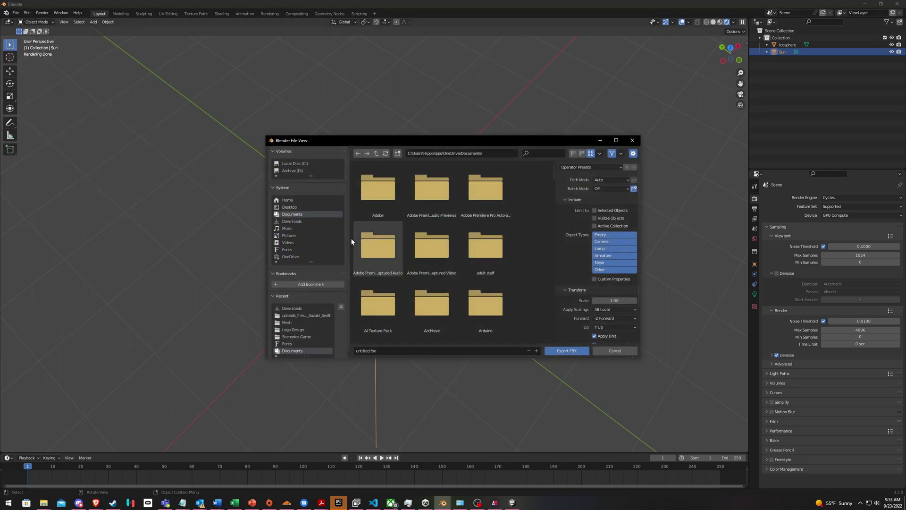
# Export the FBX into the Unity Hacking folder on the desktop under the name "random green thing"
pyautogui.click(302, 207)
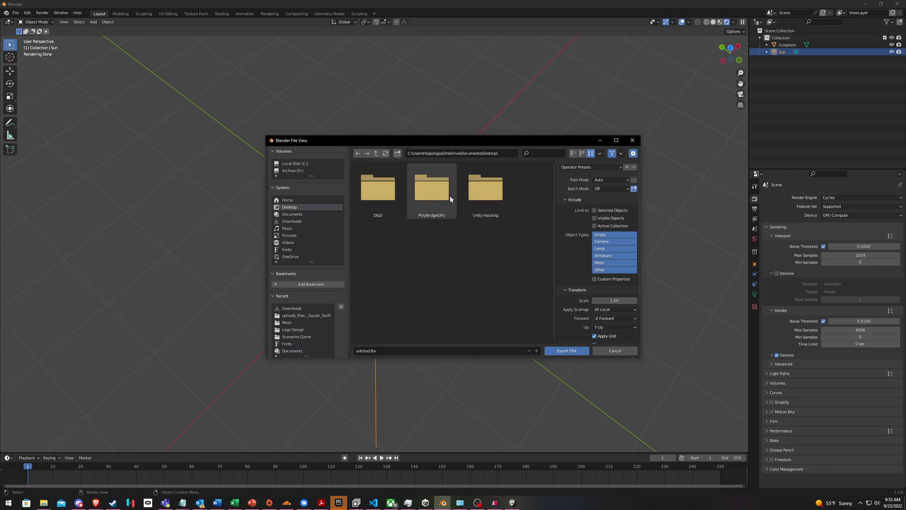
pyautogui.doubleClick(387, 247)
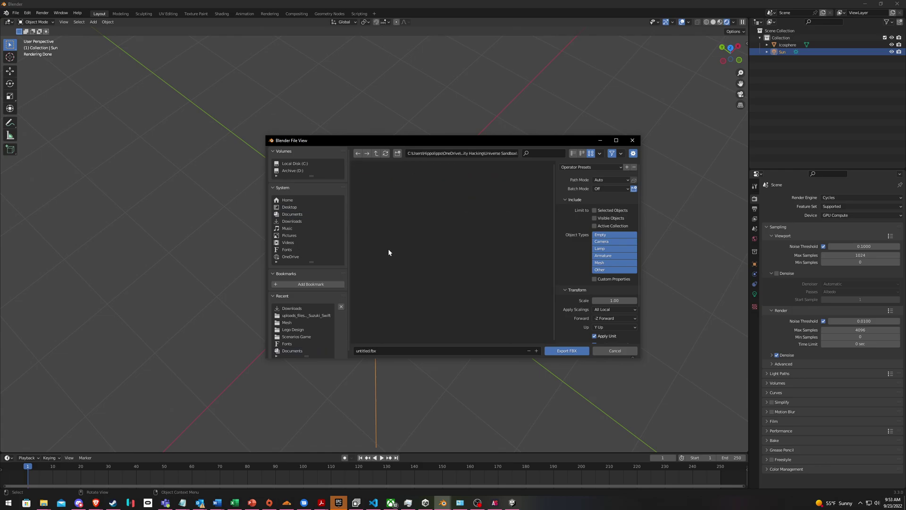
pyautogui.press('BackSpace')
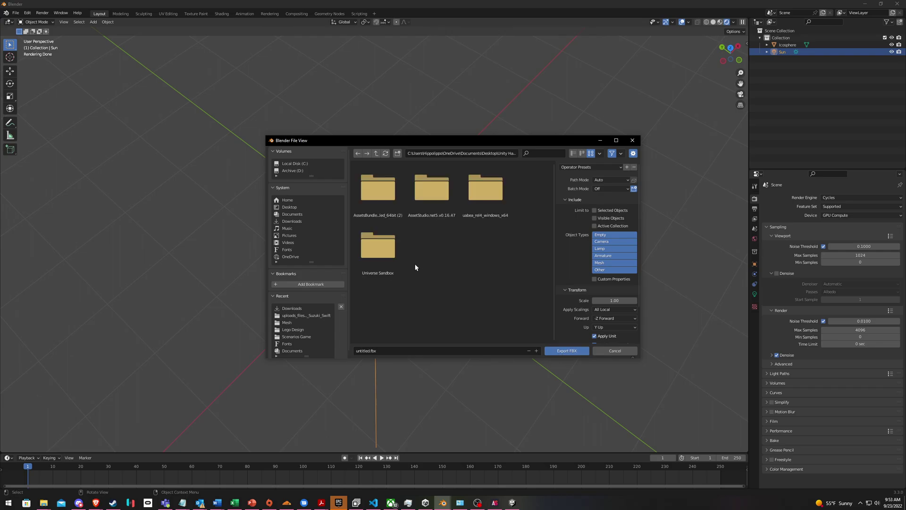
pyautogui.click(370, 351)
pyautogui.moveTo(371, 351); pyautogui.dragTo(312, 352)
pyautogui.write('random green thing.')
pyautogui.click(563, 353)
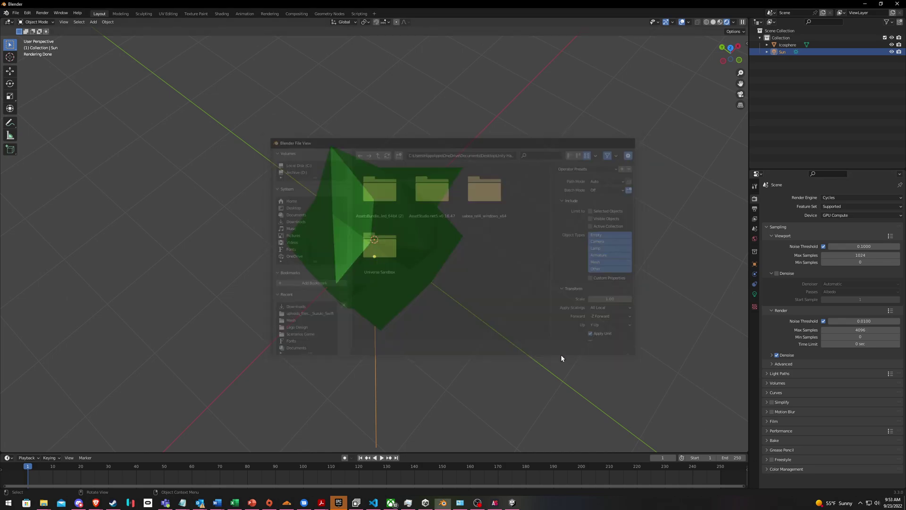
# Switch to the Unity editor and import the random green thing FBX from the Unity Hacking folder into the project's Assets
pyautogui.click(512, 503)
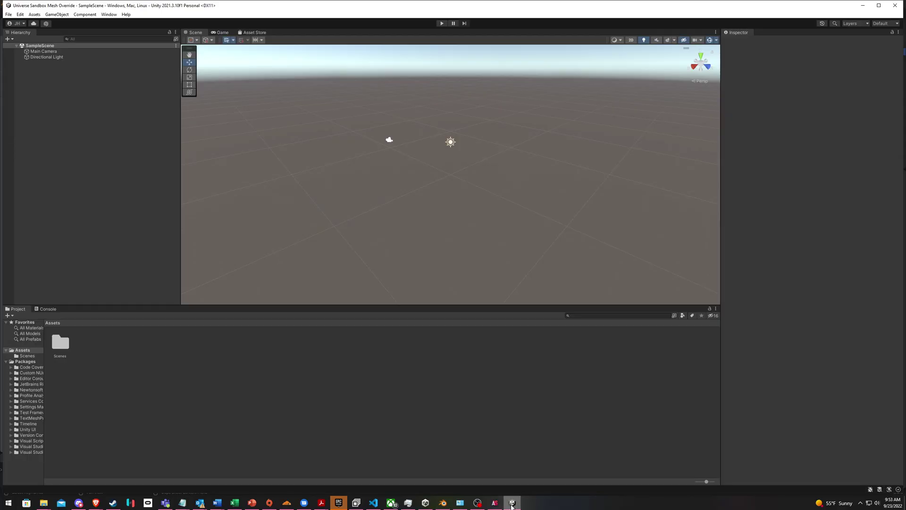
pyautogui.click(43, 503)
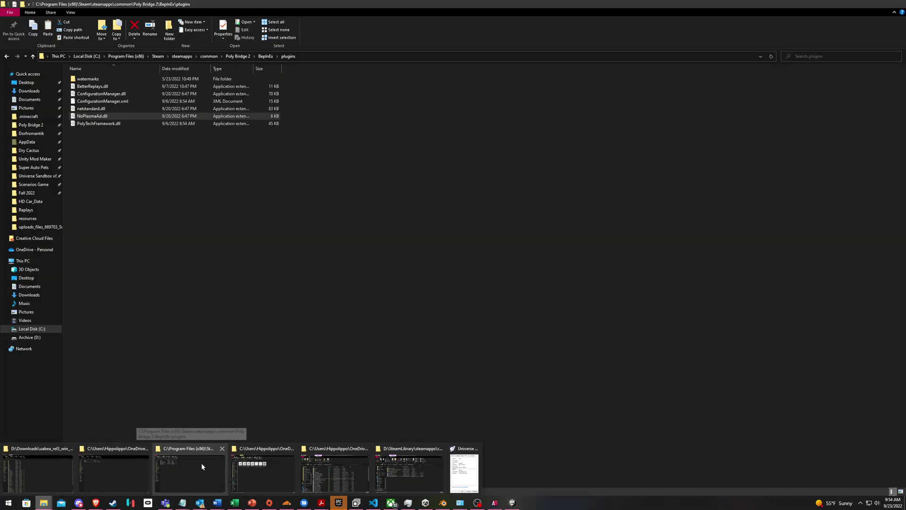
pyautogui.moveTo(135, 466)
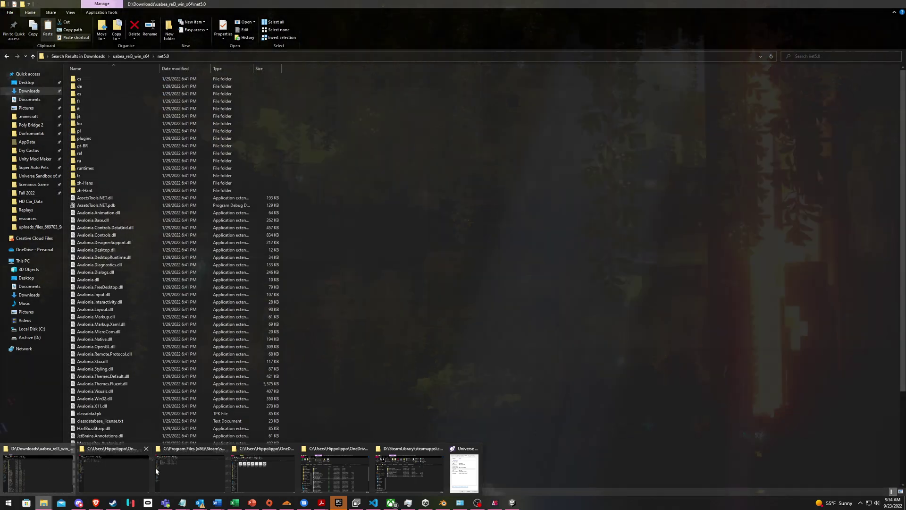
pyautogui.moveTo(321, 467)
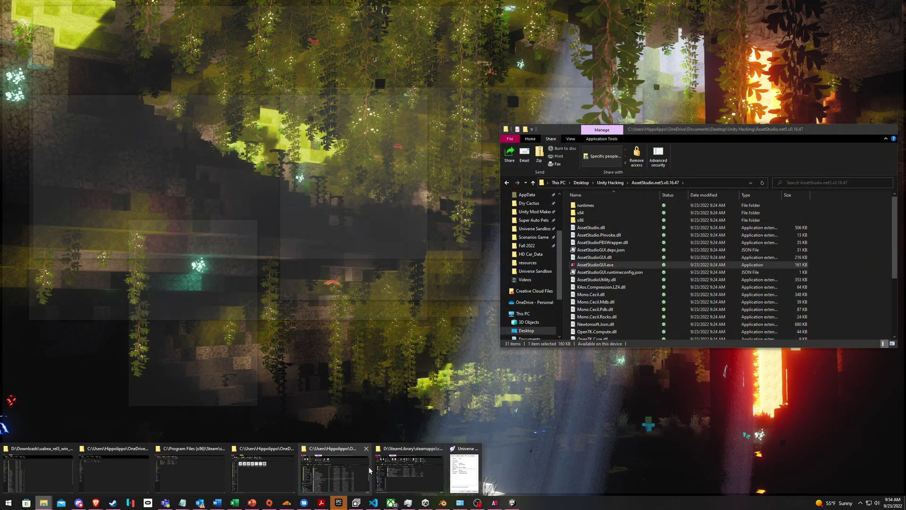
pyautogui.click(353, 469)
pyautogui.hotkey('alt', 'Up')
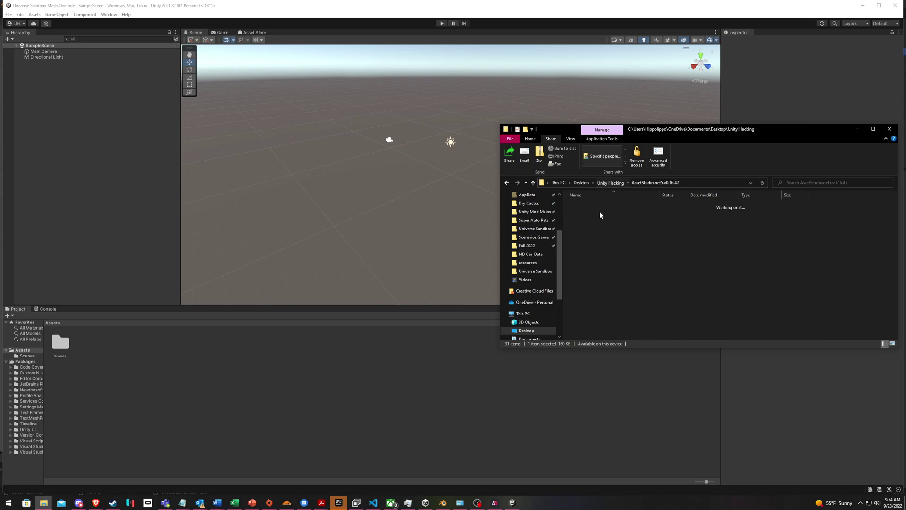
pyautogui.moveTo(599, 235); pyautogui.dragTo(251, 389)
pyautogui.click(159, 427)
pyautogui.click(88, 346)
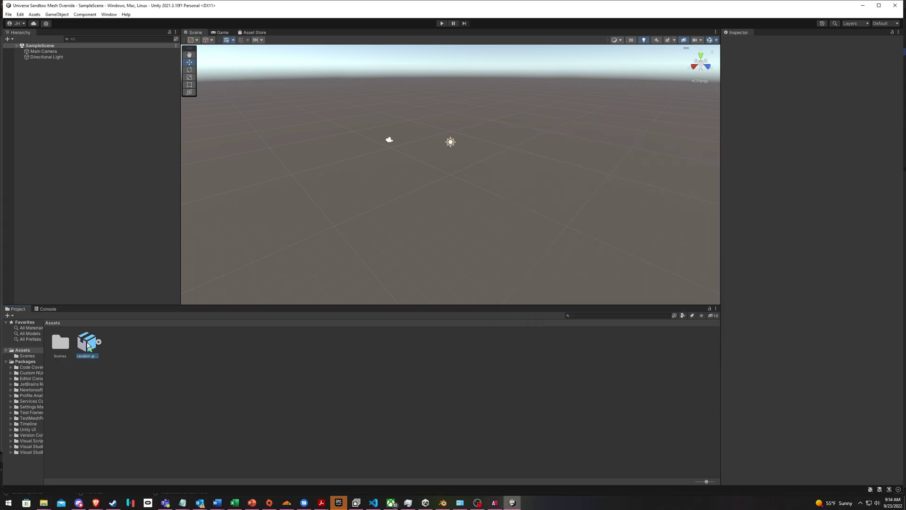
# Place the random green thing model in the scene and expand the material settings of its Icosphere
pyautogui.moveTo(320, 360); pyautogui.dragTo(452, 158)
pyautogui.scroll(10, 440, 153)
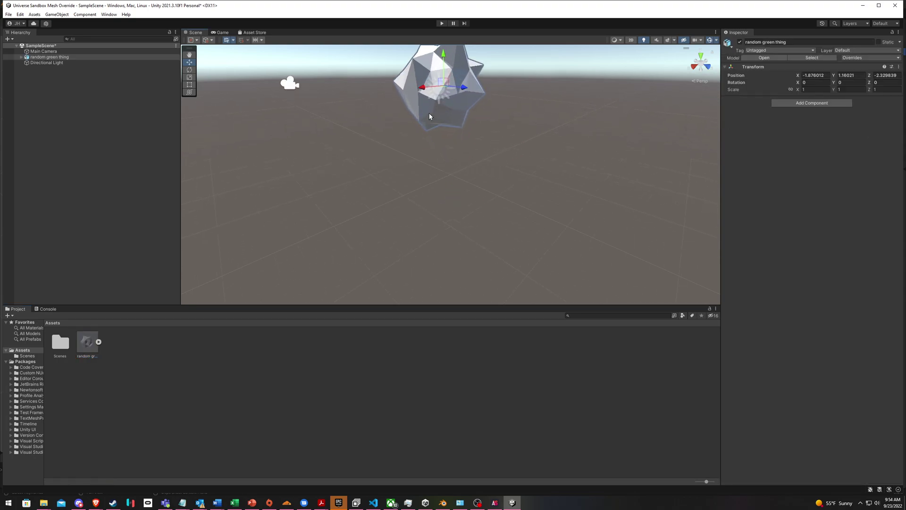
pyautogui.click(435, 120)
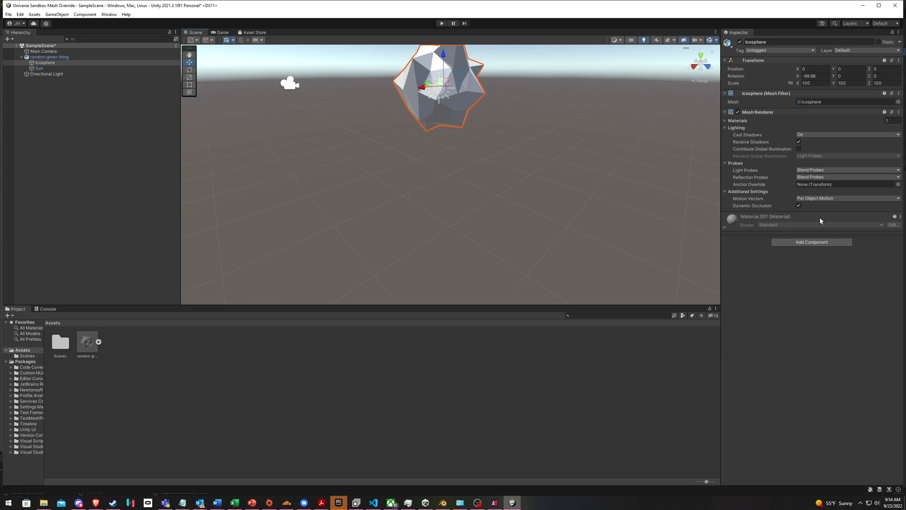
pyautogui.click(901, 222)
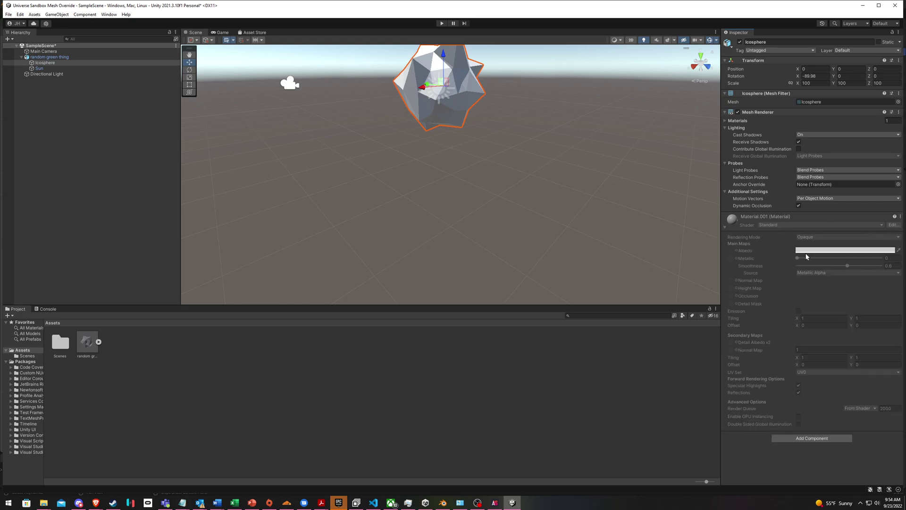
pyautogui.click(87, 344)
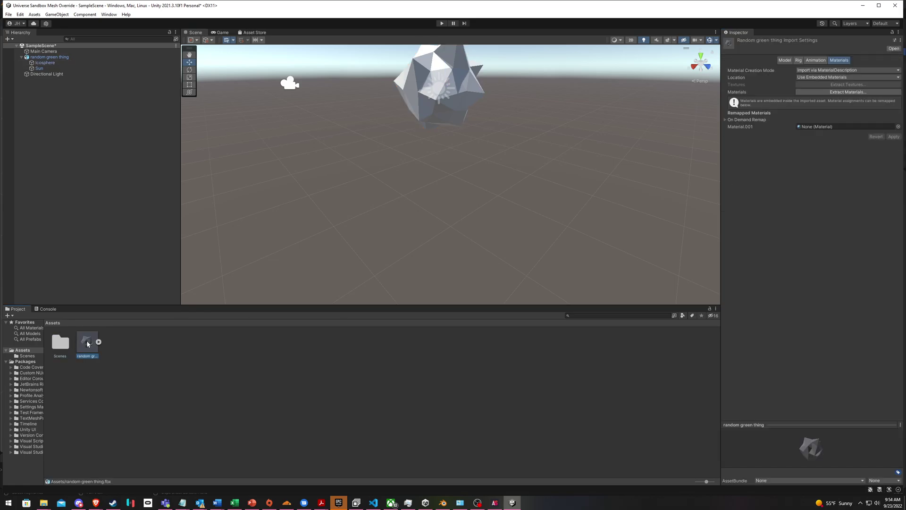
pyautogui.rightClick(89, 352)
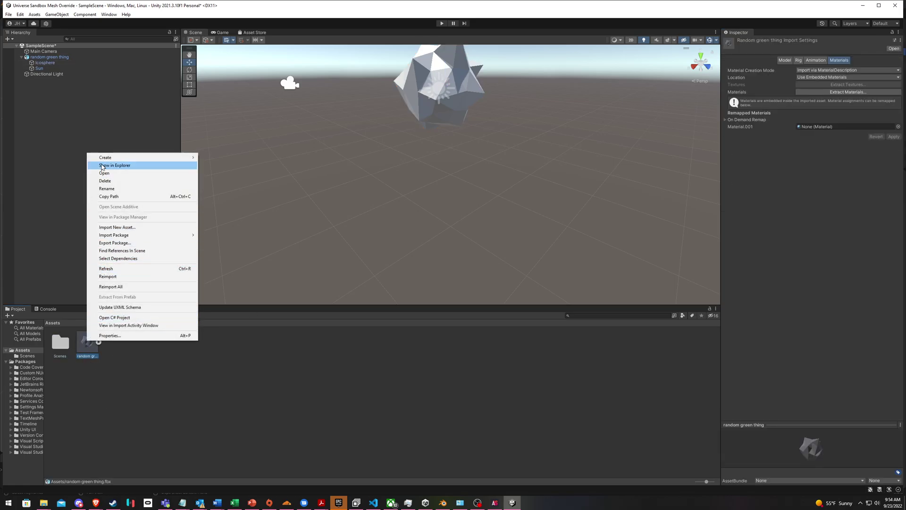
pyautogui.click(102, 181)
pyautogui.click(473, 266)
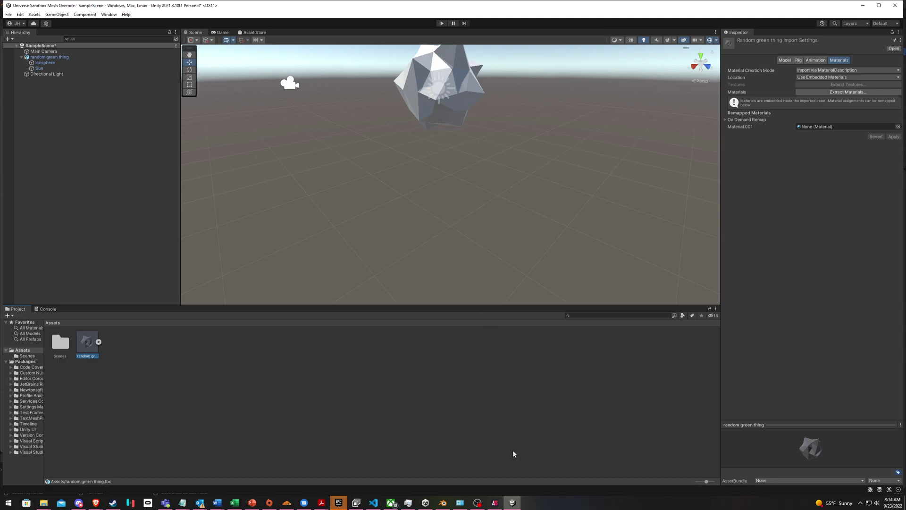
# Switch to Blender and save the scene as "green thing" in the Unity Hacking folder
pyautogui.click(443, 503)
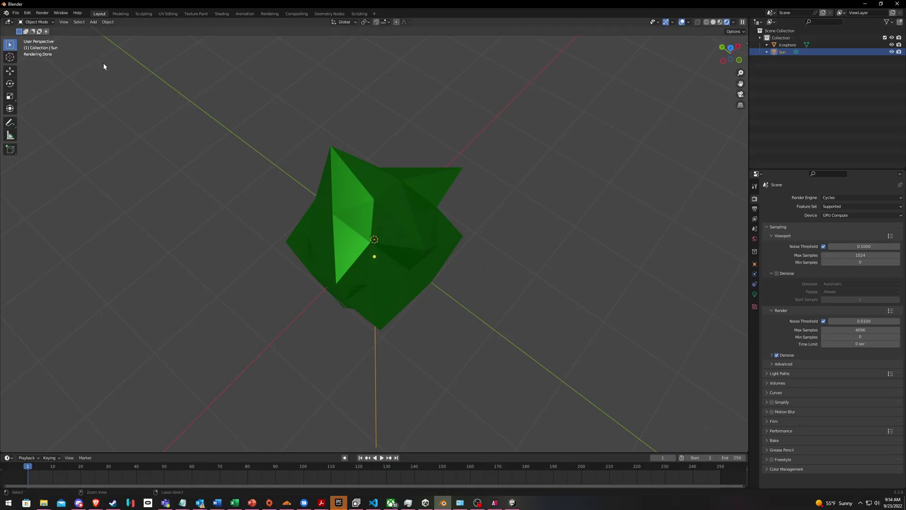
pyautogui.hotkey('ctrl', 's')
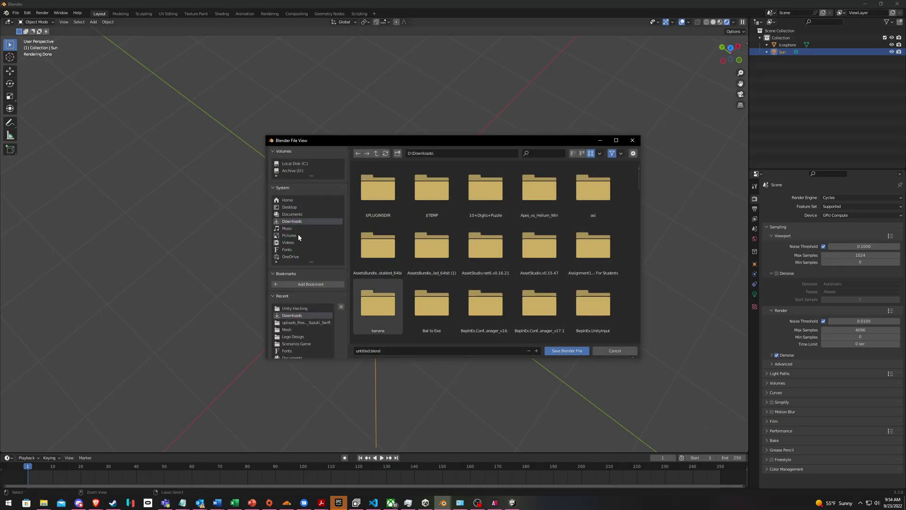
pyautogui.click(294, 308)
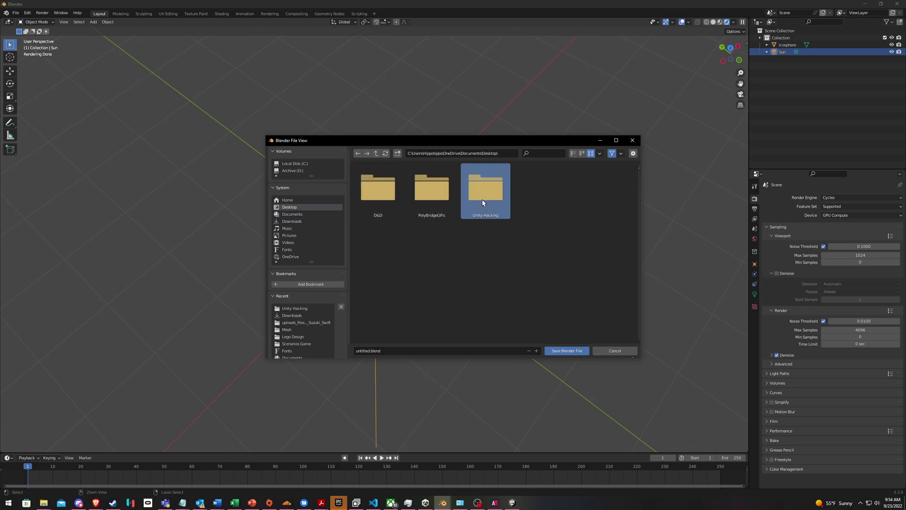
pyautogui.click(359, 350)
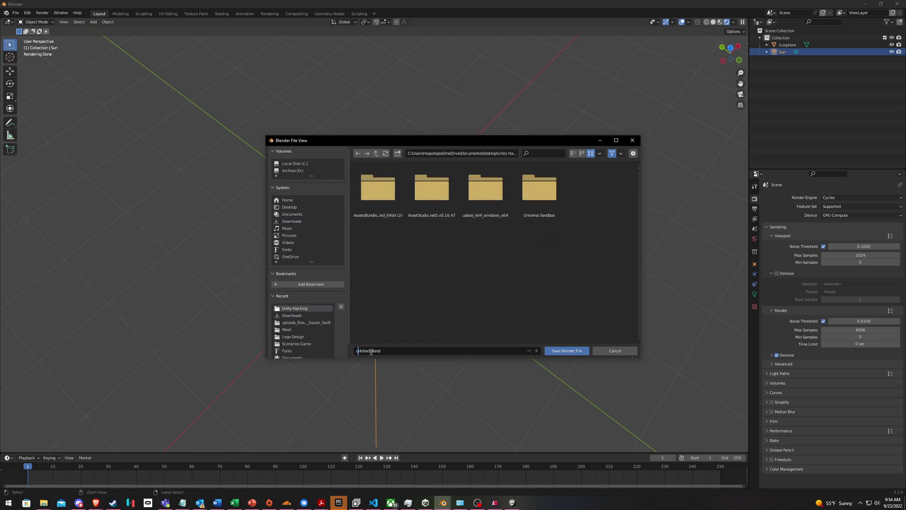
pyautogui.write('green thing')
pyautogui.click(567, 353)
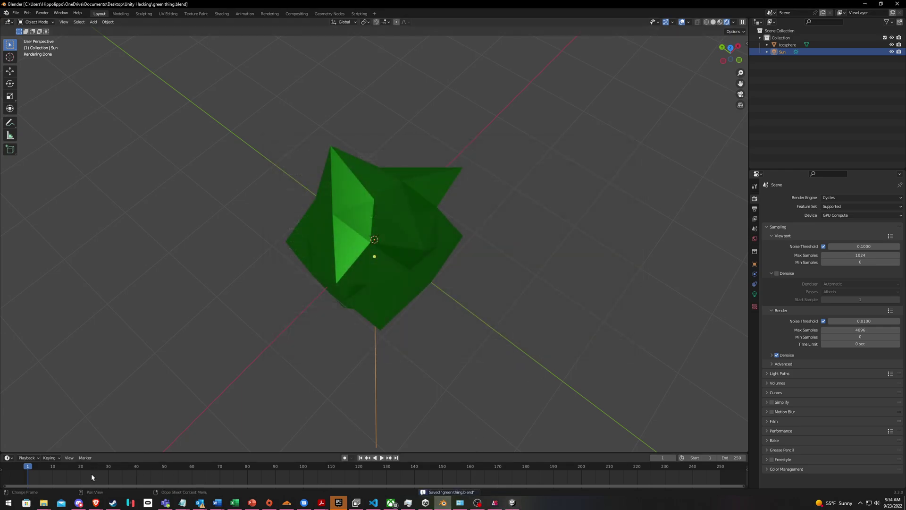
# Switch to the Unity Hacking folder in File Explorer and start choosing another program on this PC to open green thing.blend
pyautogui.moveTo(43, 503)
pyautogui.click(417, 472)
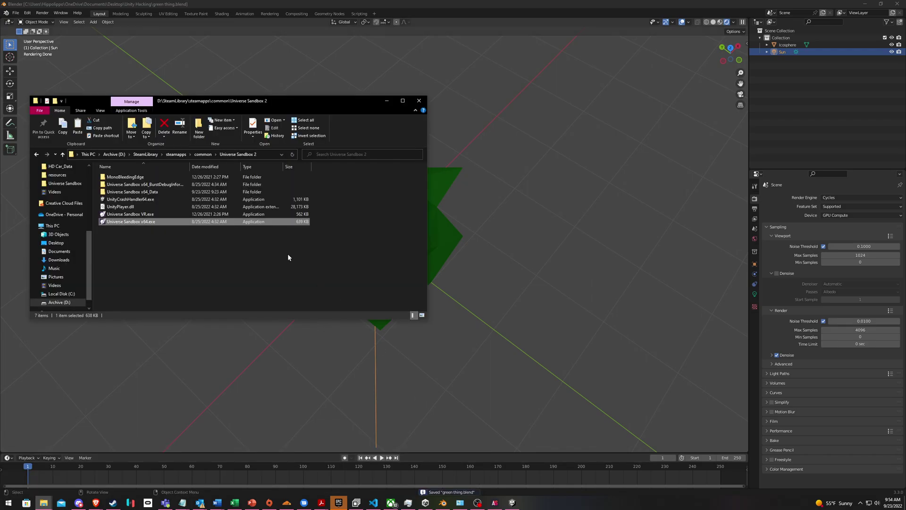
pyautogui.click(44, 504)
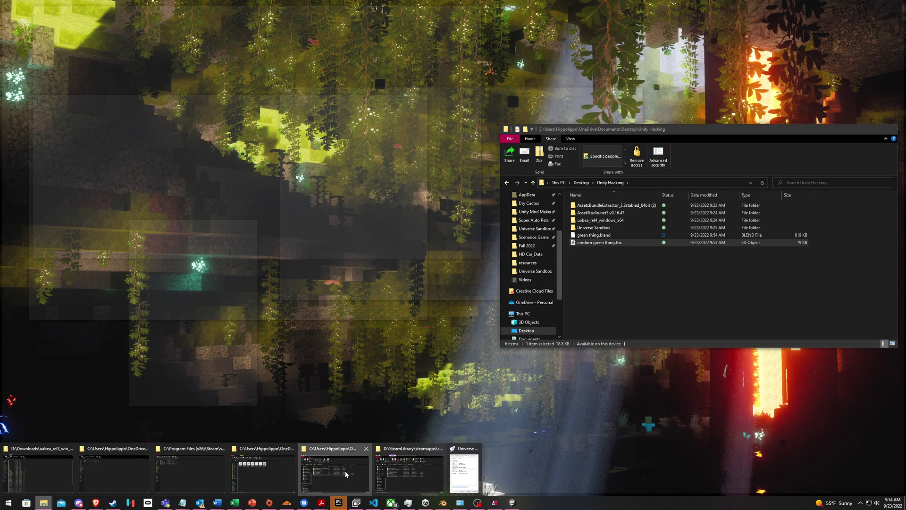
pyautogui.click(344, 471)
pyautogui.rightClick(591, 235)
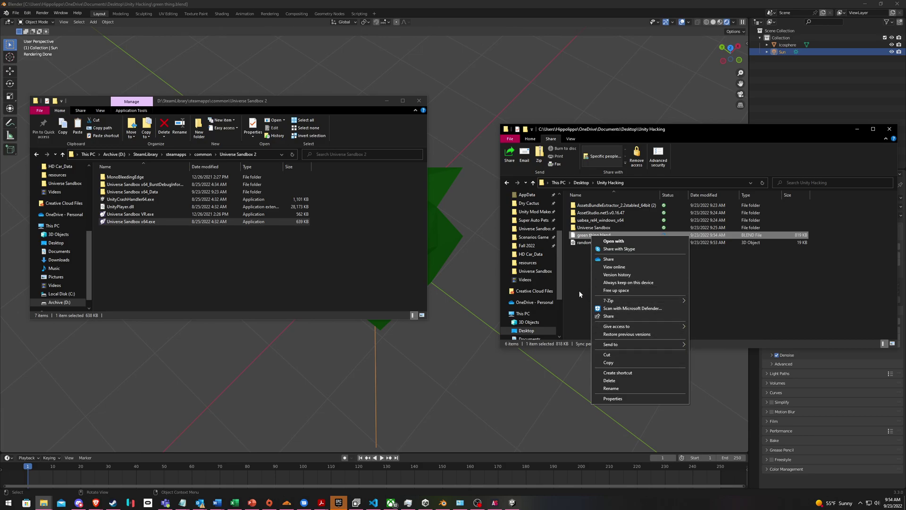
pyautogui.click(614, 240)
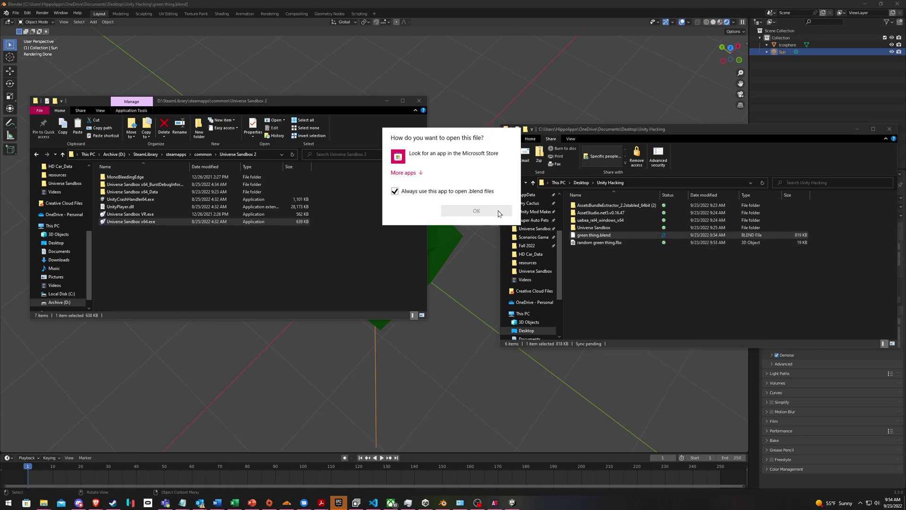
pyautogui.click(409, 172)
pyautogui.scroll(-10, 443, 212)
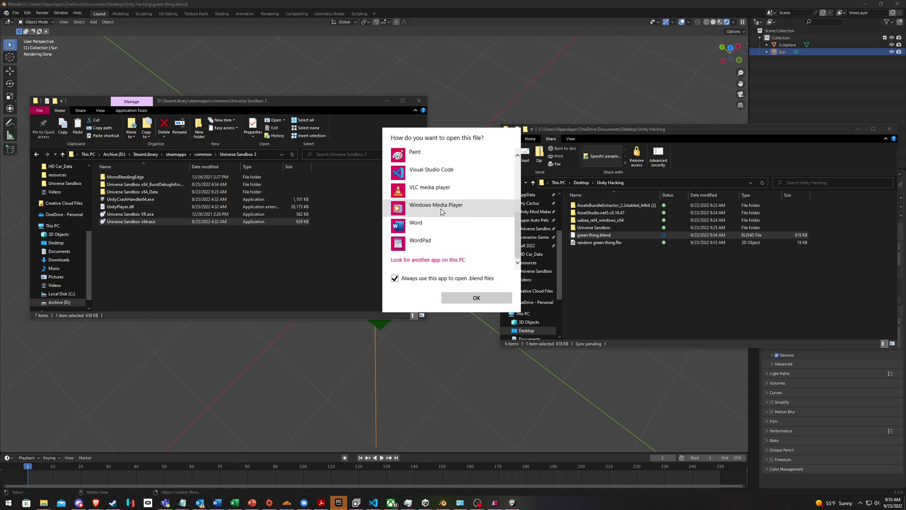
pyautogui.click(434, 261)
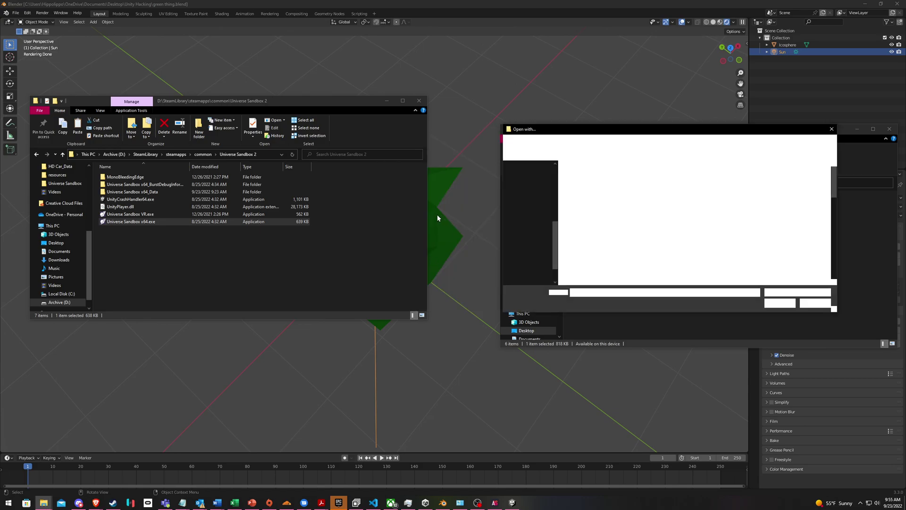
# Set the Blender program from Steam's common folder as the default app for .blend files and open green thing.blend with it
pyautogui.scroll(-1, 536, 230)
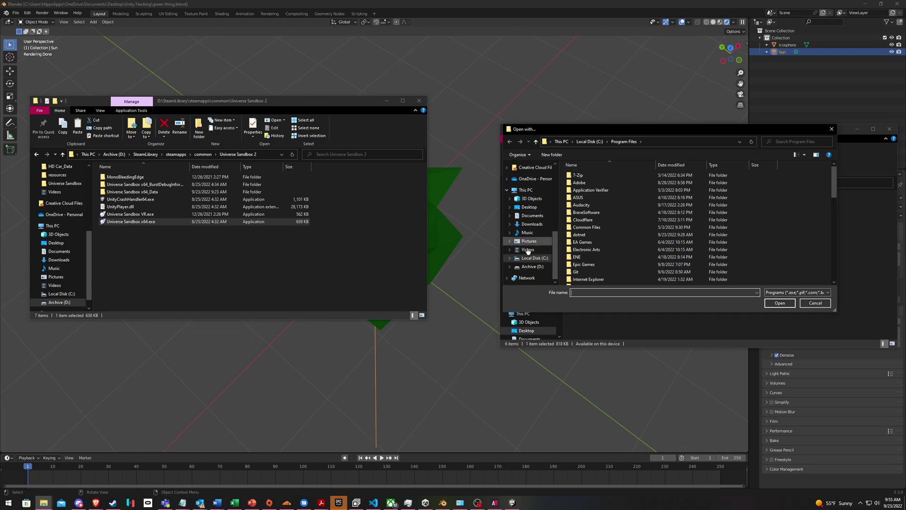
pyautogui.scroll(5, 534, 267)
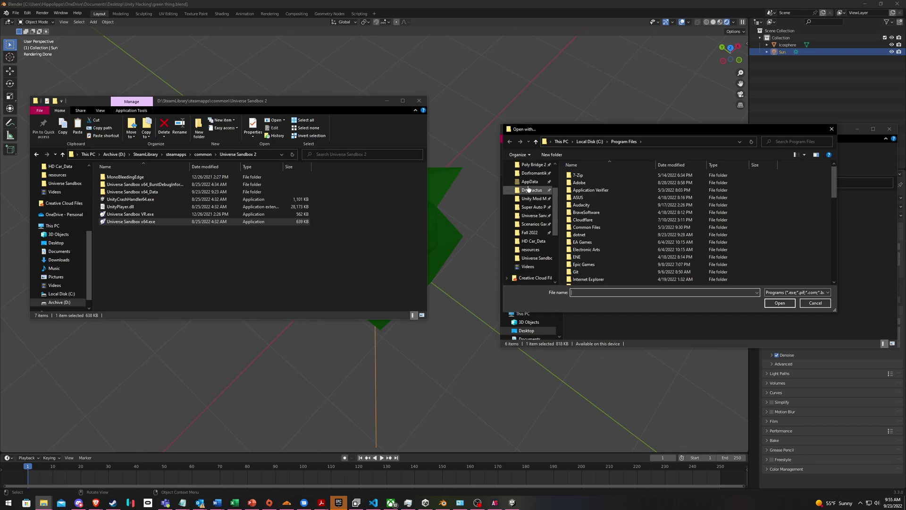
pyautogui.scroll(1, 531, 196)
pyautogui.click(533, 182)
pyautogui.click(655, 142)
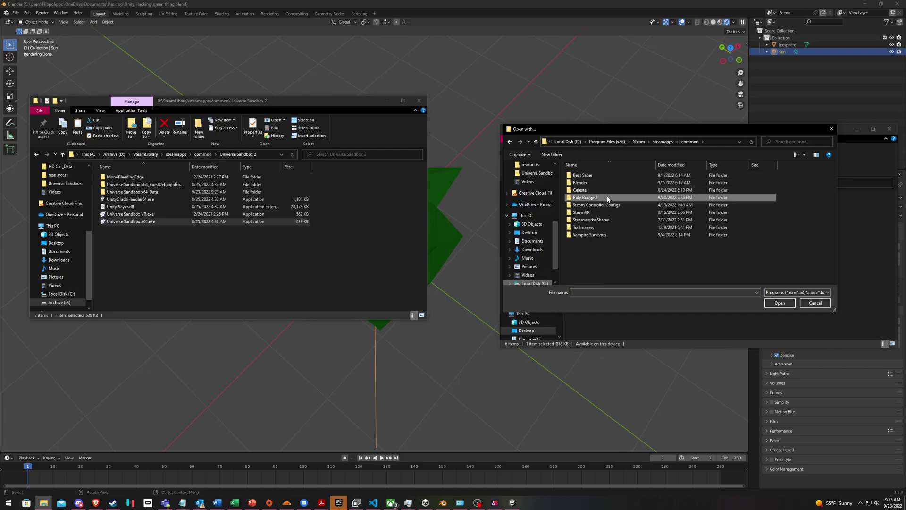
pyautogui.doubleClick(580, 183)
pyautogui.click(586, 220)
pyautogui.click(583, 213)
pyautogui.click(777, 306)
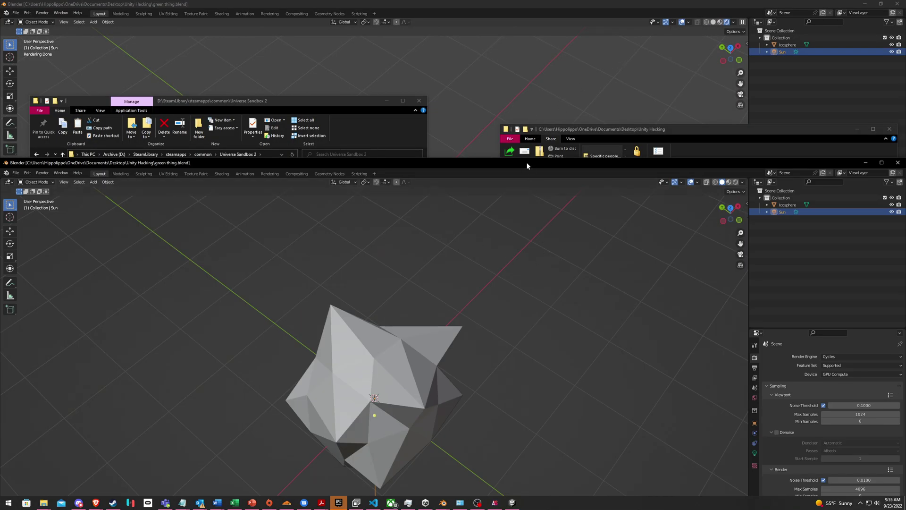
# Inspect the reopened green thing model in Material Preview shading and close the extra Blender window
pyautogui.moveTo(527, 165); pyautogui.dragTo(540, 7)
pyautogui.scroll(-2, 657, 64)
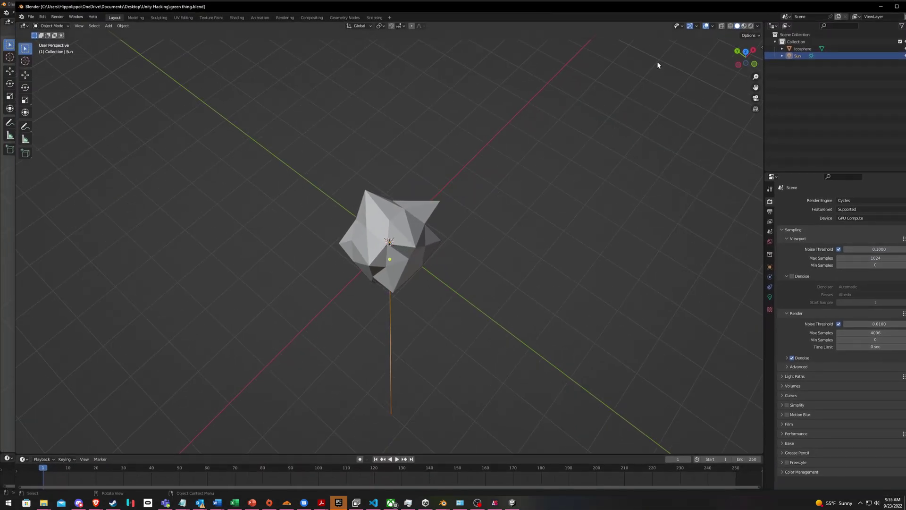
pyautogui.click(745, 26)
pyautogui.moveTo(549, 187)
pyautogui.mouseDown()
pyautogui.moveTo(523, 174)
pyautogui.moveTo(394, 166)
pyautogui.moveTo(424, 160)
pyautogui.mouseUp()
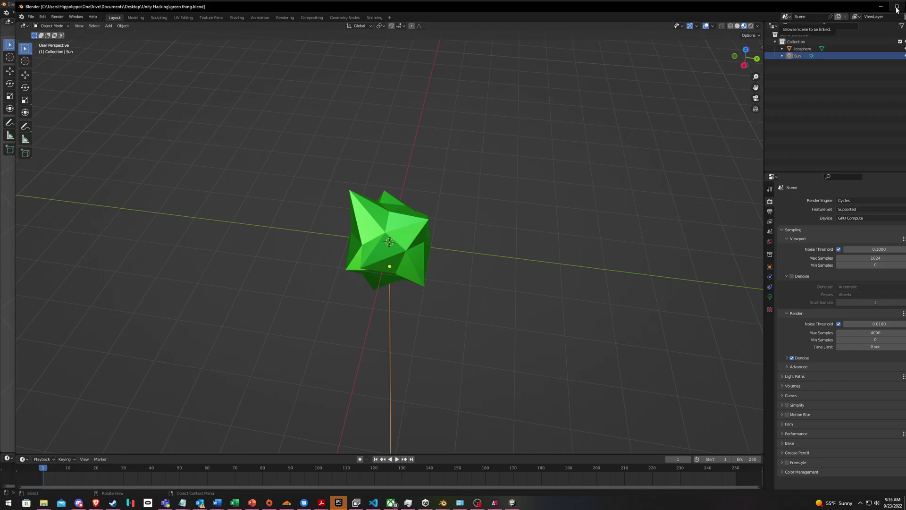
pyautogui.press('super+Down')
pyautogui.click(846, 20)
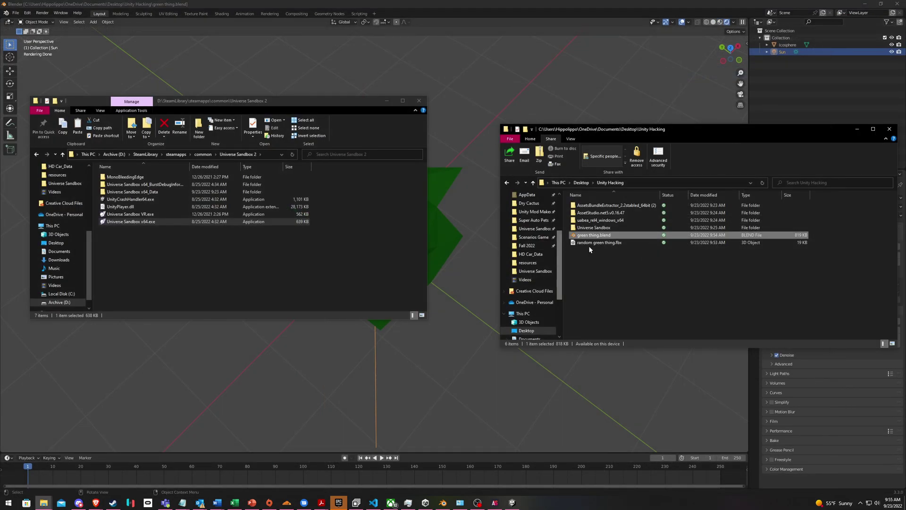
# Import green thing.blend from the Unity Hacking folder into the Unity project's Assets and place the model in the scene
pyautogui.click(512, 502)
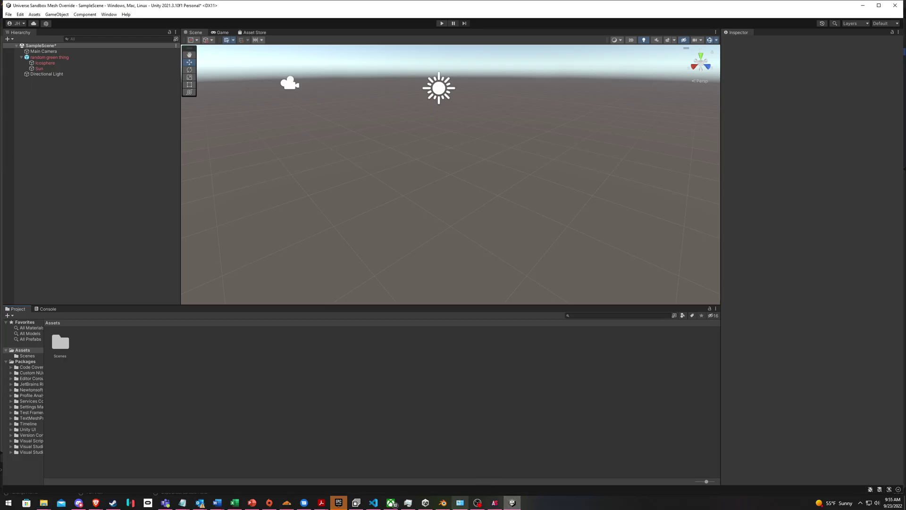
pyautogui.click(43, 503)
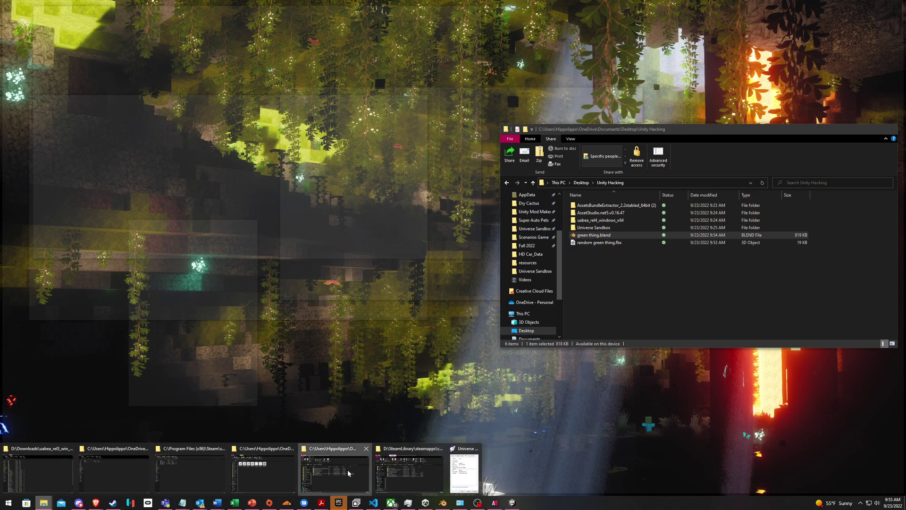
pyautogui.click(347, 469)
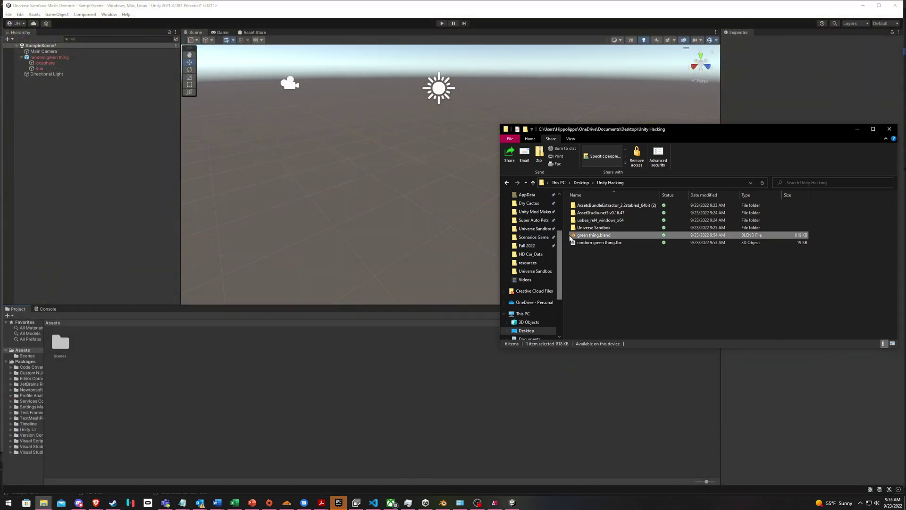
pyautogui.moveTo(311, 367); pyautogui.dragTo(331, 365)
pyautogui.moveTo(81, 349); pyautogui.dragTo(443, 132)
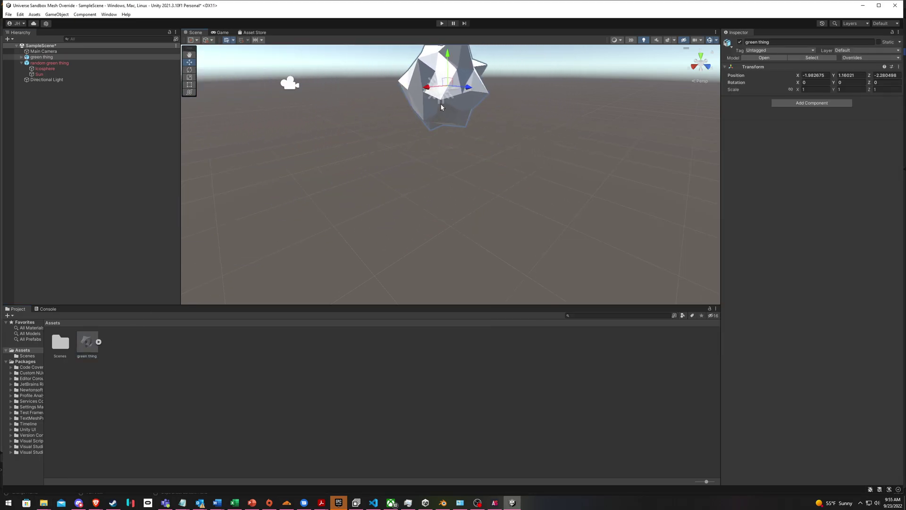
pyautogui.click(87, 352)
pyautogui.rightClick(51, 63)
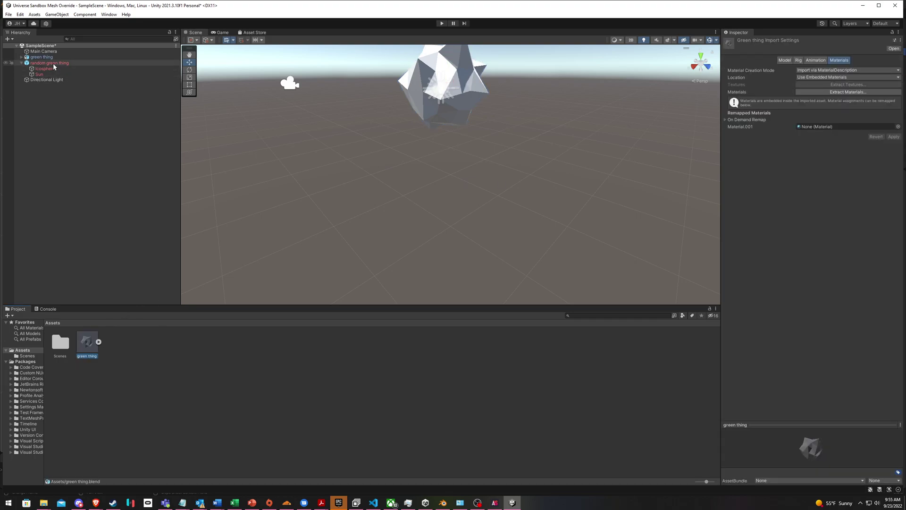
pyautogui.click(79, 117)
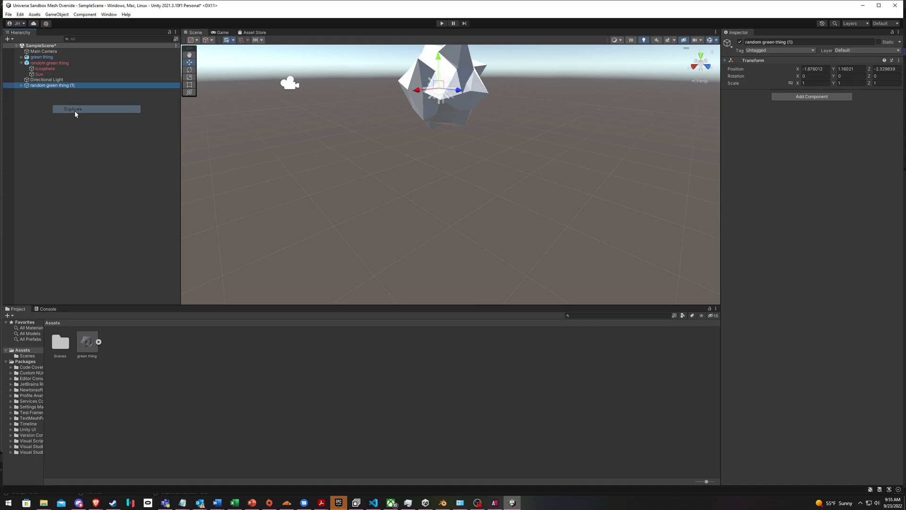
pyautogui.rightClick(48, 63)
pyautogui.click(68, 113)
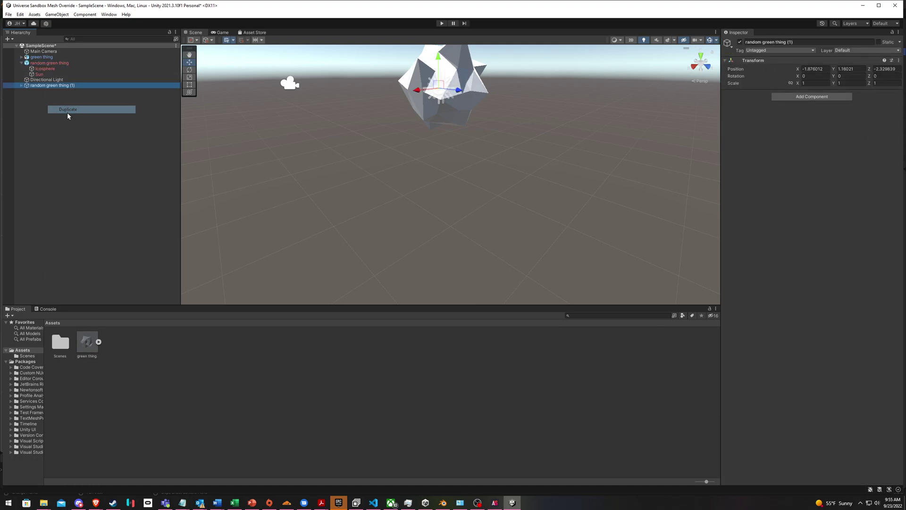
# Delete the random green thing object with the missing asset from the scene
pyautogui.rightClick(42, 63)
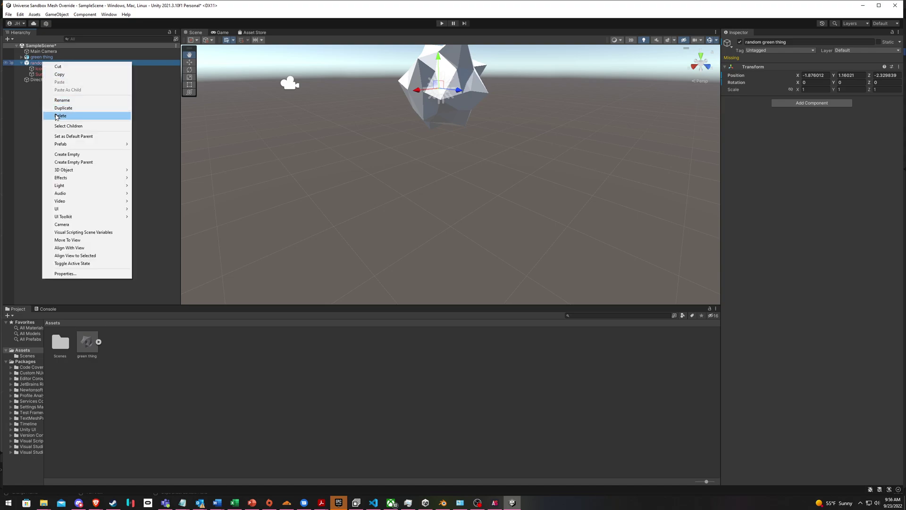
pyautogui.click(61, 116)
# Select the green thing asset and browse the materials available for remapping Material.001, leaving the selection at none
pyautogui.click(87, 342)
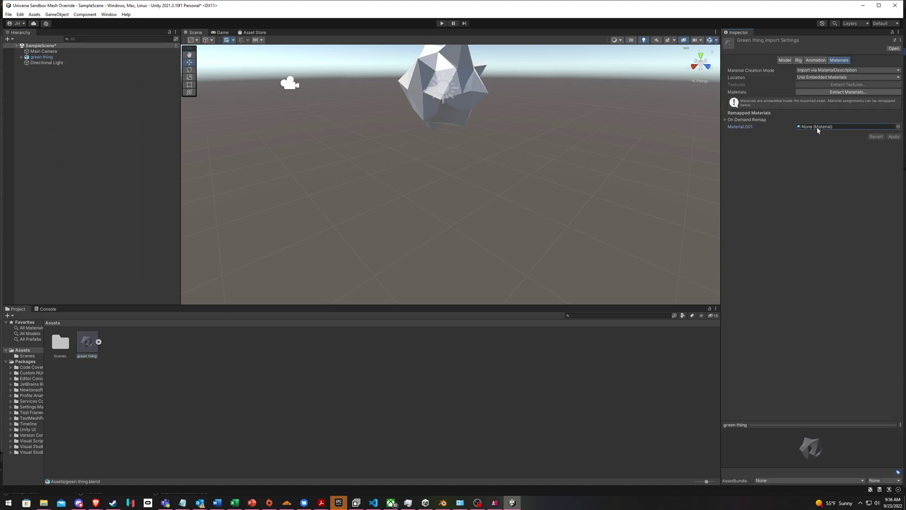
pyautogui.click(899, 126)
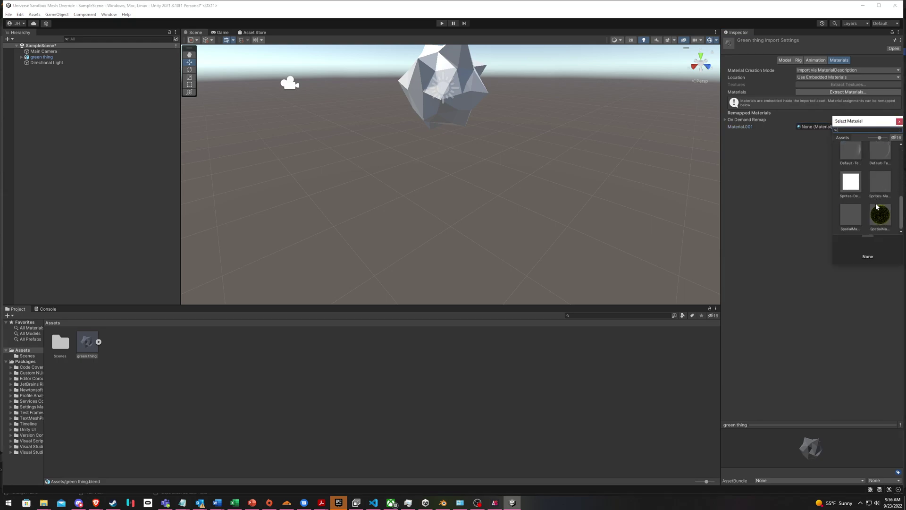
pyautogui.scroll(3, 882, 222)
pyautogui.click(899, 122)
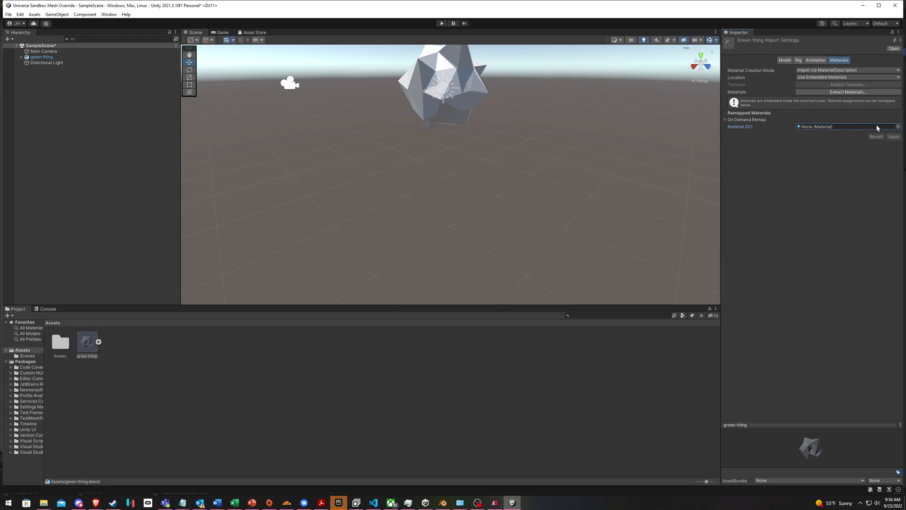
# Set the green thing asset's material location to Use External Materials (Legacy), apply it and inspect the model in the scene
pyautogui.click(843, 77)
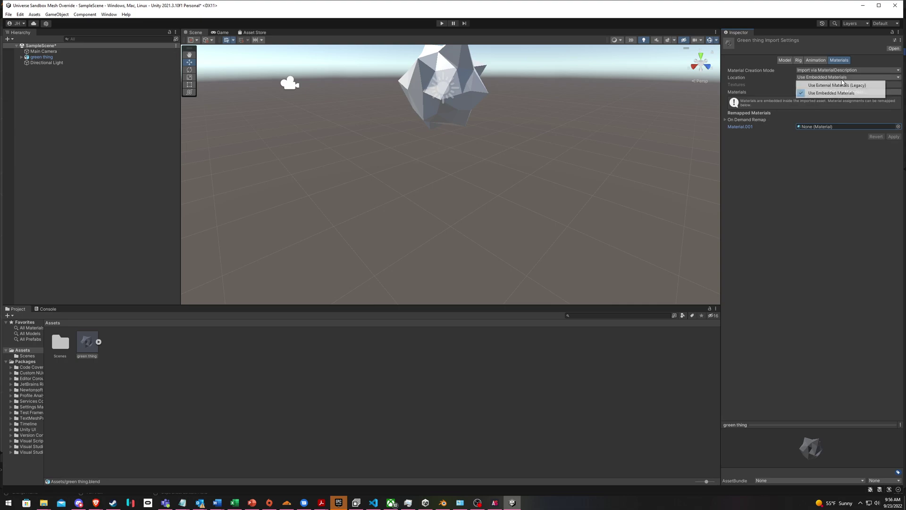
pyautogui.click(834, 87)
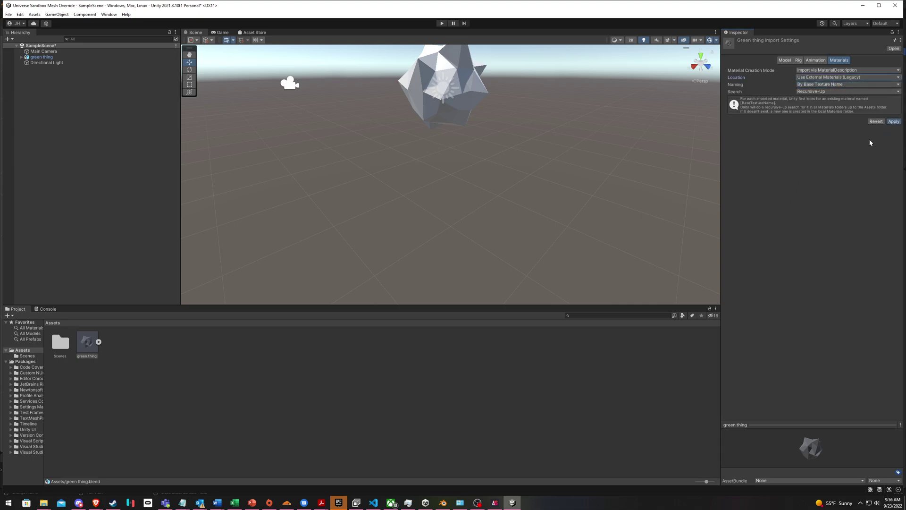
pyautogui.click(894, 121)
pyautogui.moveTo(519, 150); pyautogui.dragTo(488, 249)
pyautogui.scroll(5, 412, 156)
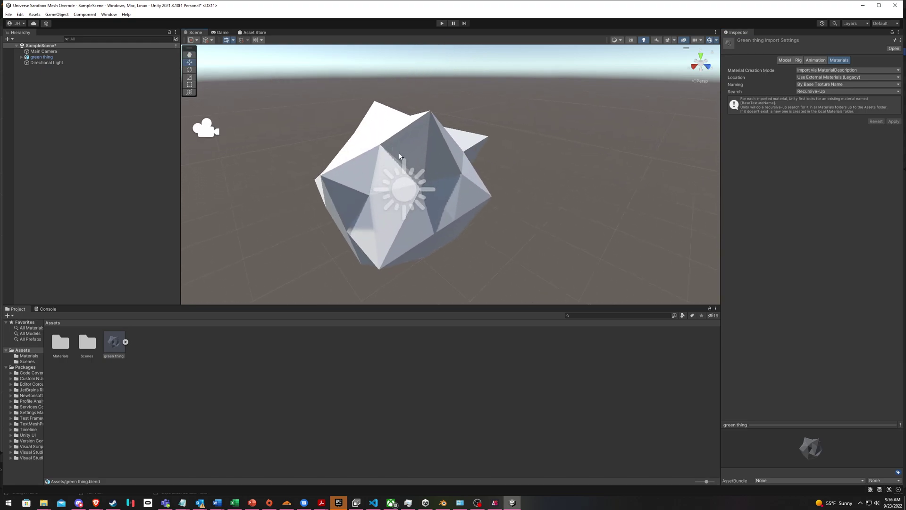
pyautogui.moveTo(488, 207); pyautogui.dragTo(506, 185)
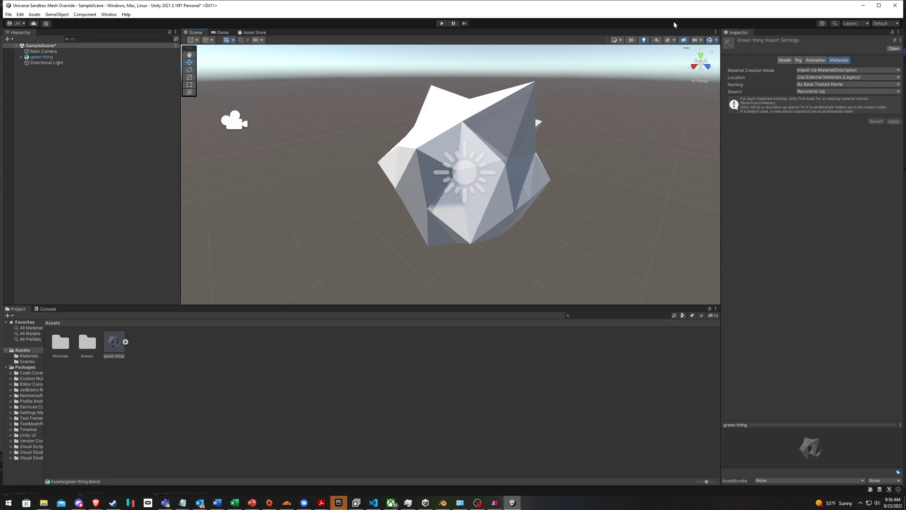
# Build the project for Windows into the Universe Sandbox Mesh Override project folder, saving the modified SampleScene
pyautogui.click(9, 14)
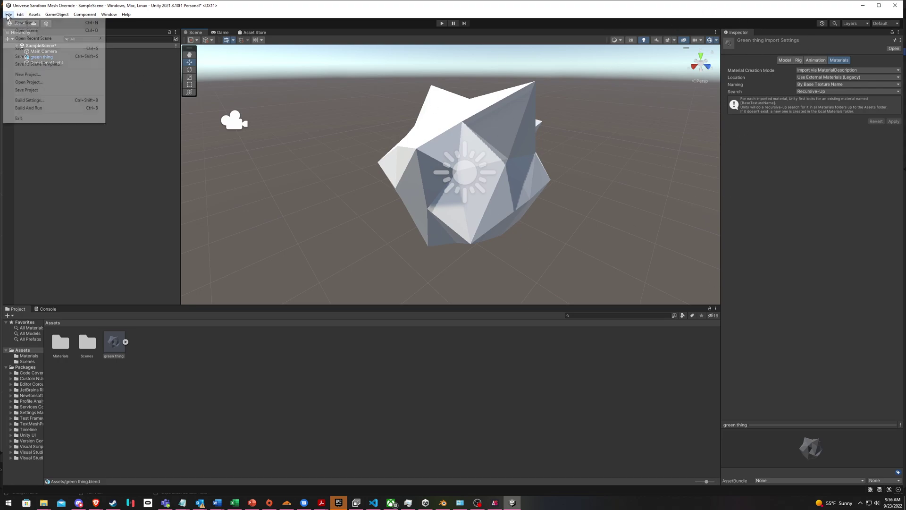
pyautogui.click(19, 102)
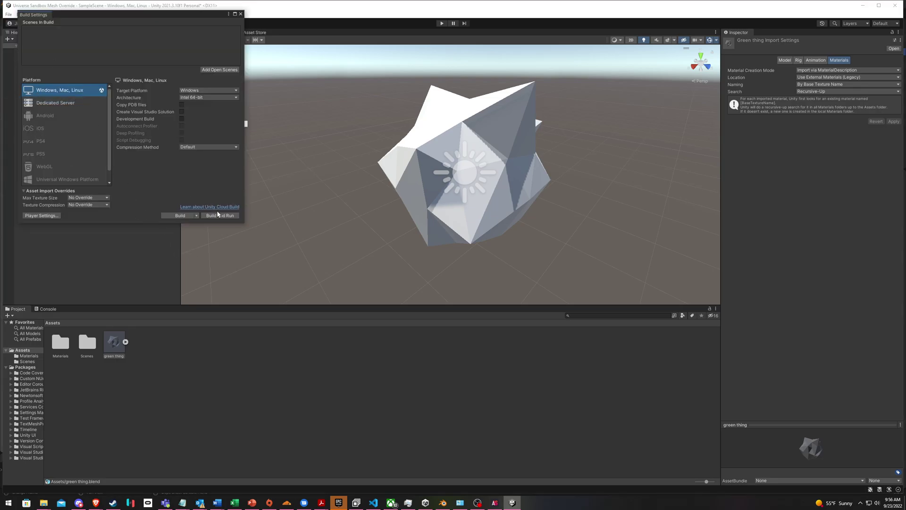
pyautogui.click(180, 215)
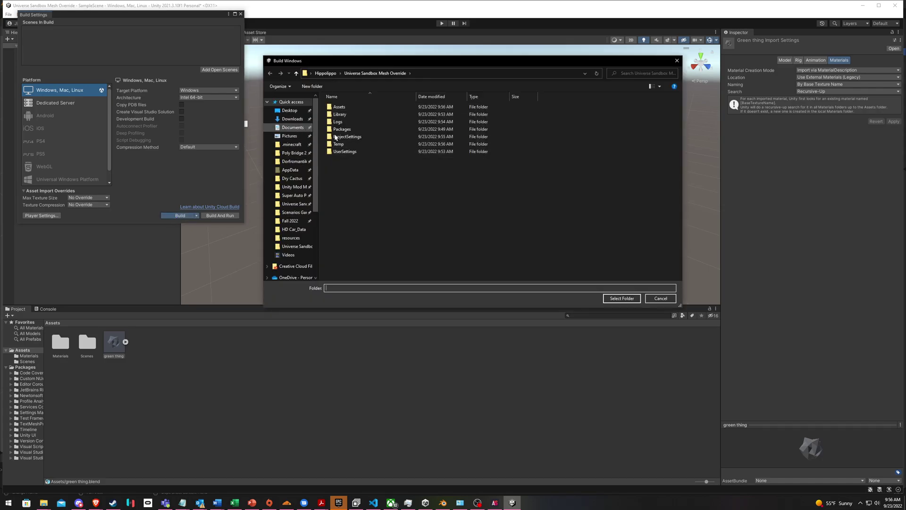
pyautogui.click(623, 298)
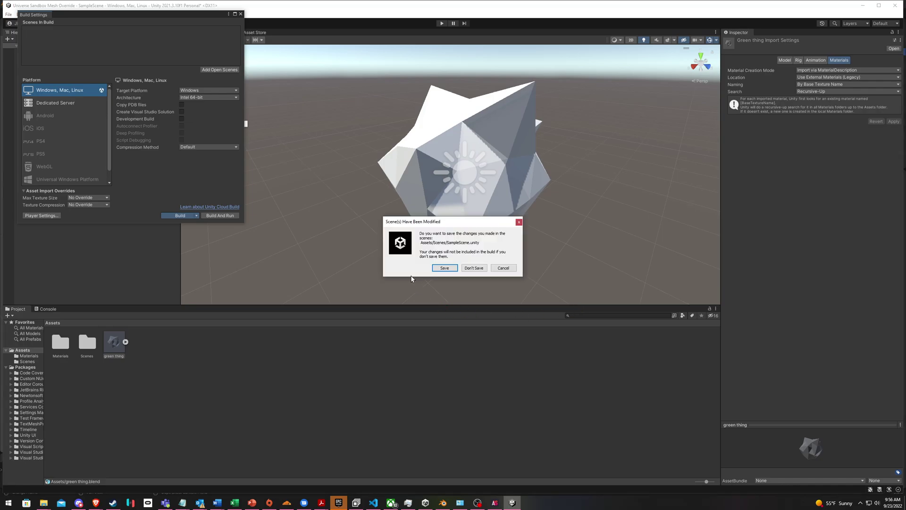
pyautogui.click(439, 268)
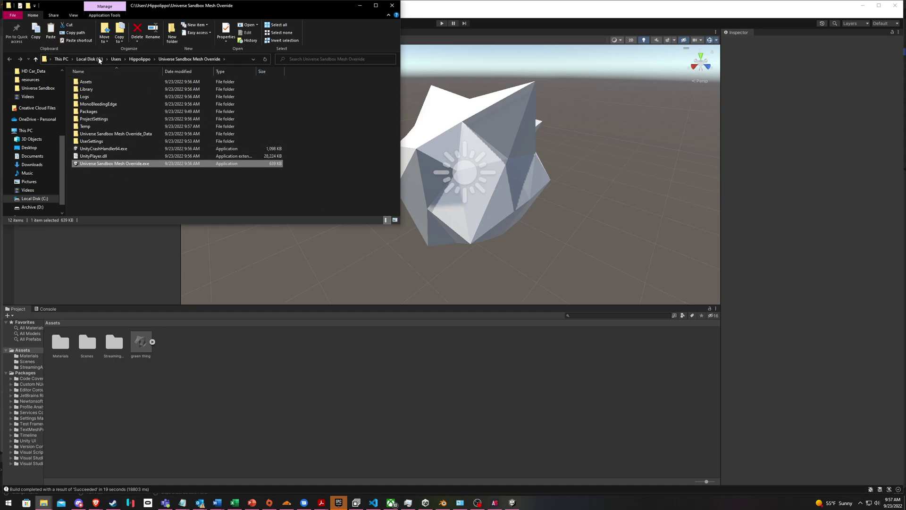
# In the build output, open the Universe Sandbox Mesh Override_Data folder and select sharedassets0.assets
pyautogui.moveTo(175, 5); pyautogui.dragTo(502, 105)
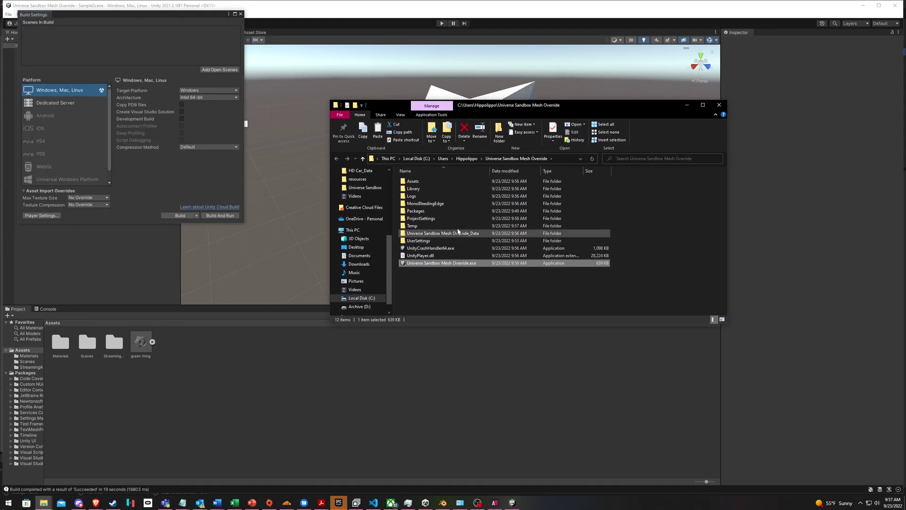
pyautogui.doubleClick(456, 233)
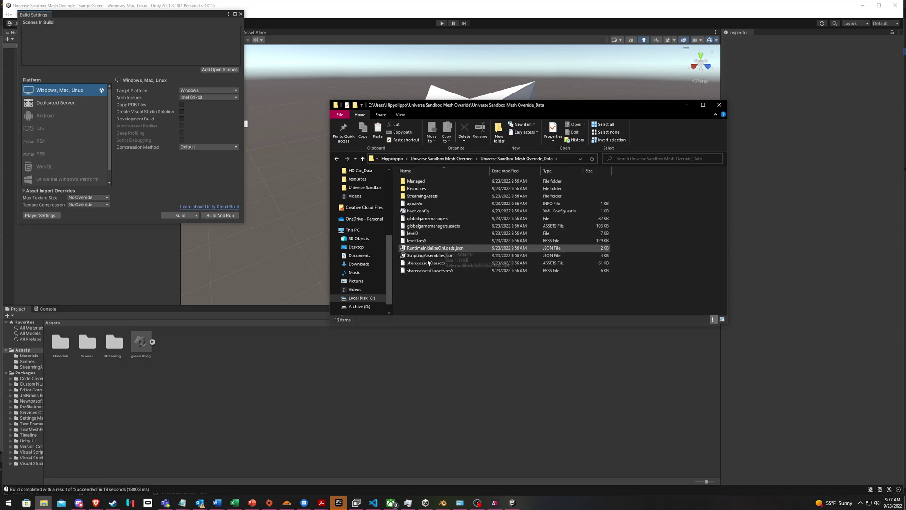
pyautogui.click(414, 264)
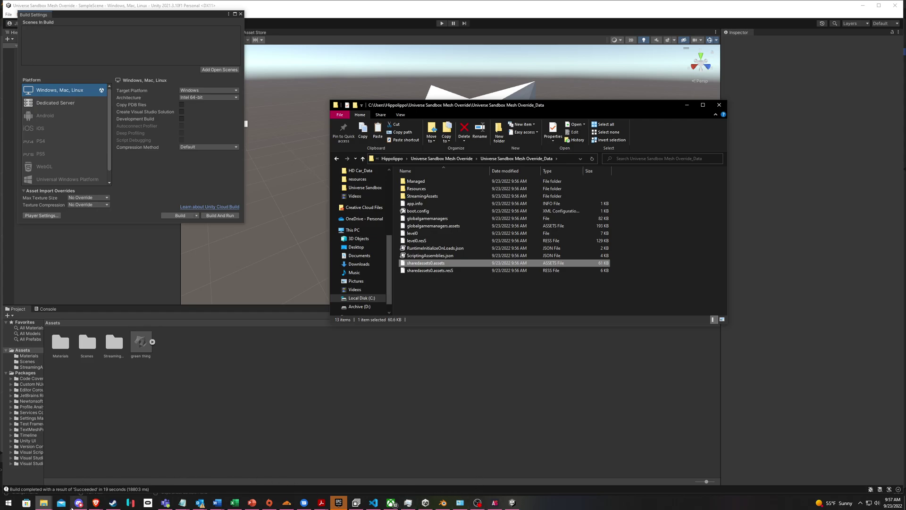
# Close the unneeded File Explorer windows, including the Poly Bridge 2 plugins and Fall 2022 folders
pyautogui.moveTo(44, 504)
pyautogui.moveTo(485, 478)
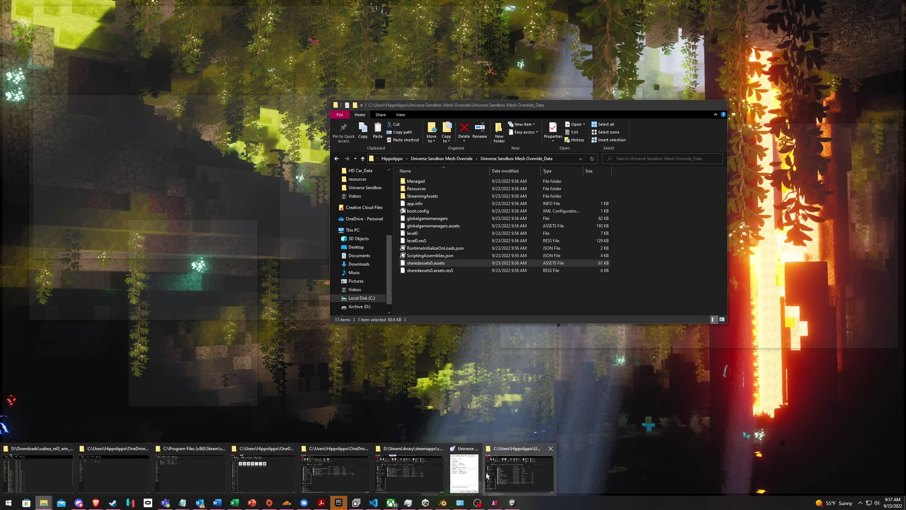
pyautogui.moveTo(419, 471)
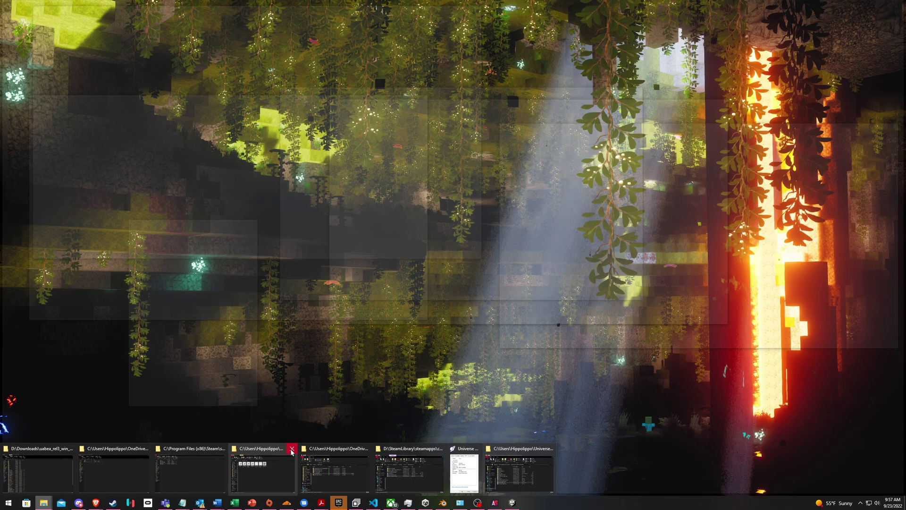
pyautogui.click(291, 449)
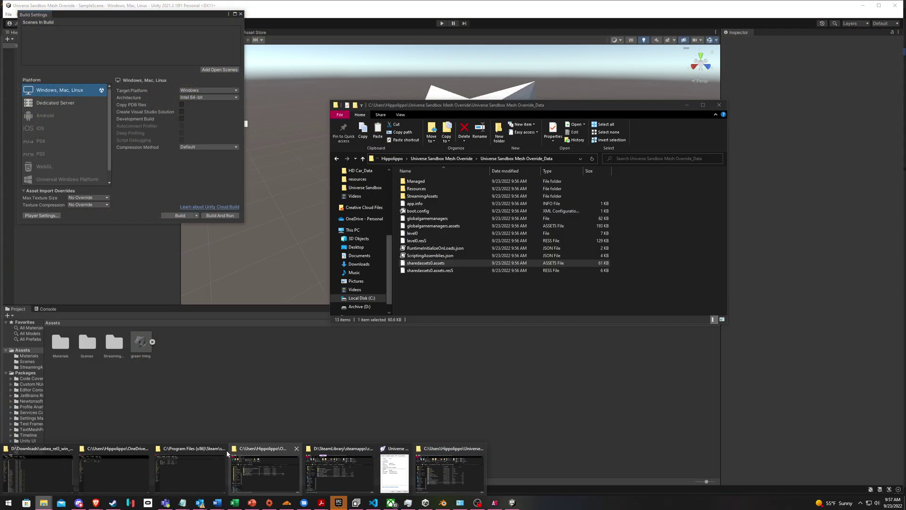
pyautogui.click(219, 451)
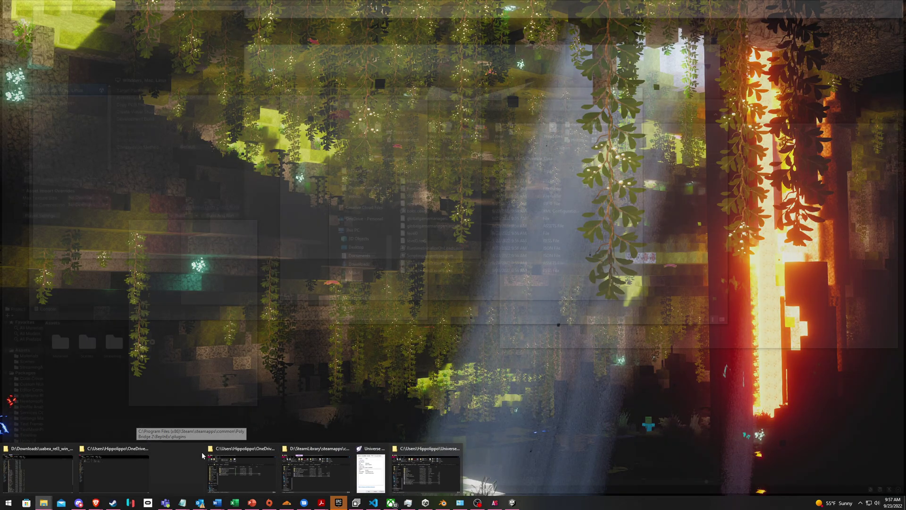
pyautogui.click(137, 452)
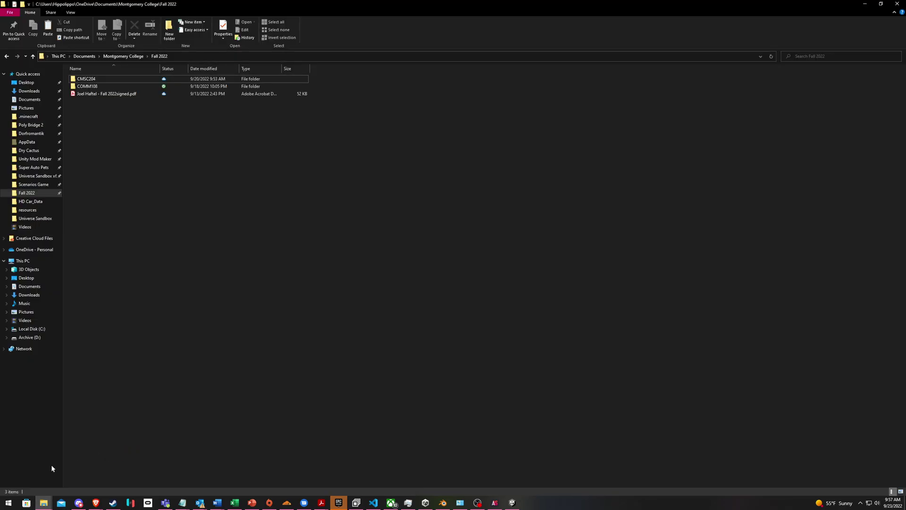
pyautogui.click(897, 4)
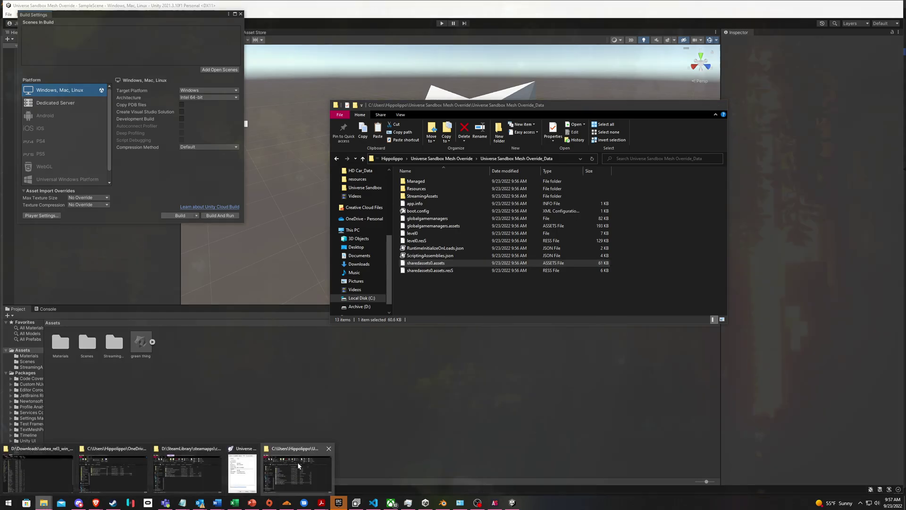
# Launch UABEAvalonia.exe from the net5.0 folder of uabea_rel4_windows_x64 inside Unity Hacking
pyautogui.moveTo(187, 472)
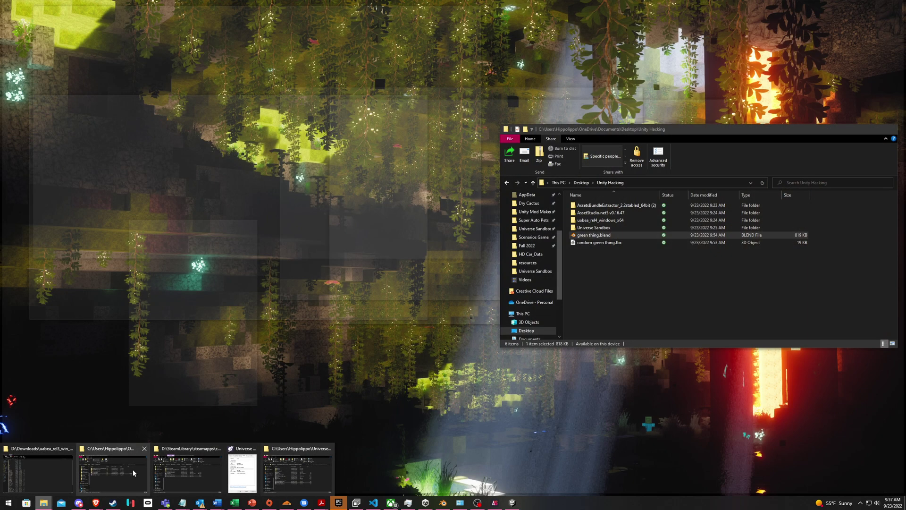
pyautogui.click(132, 470)
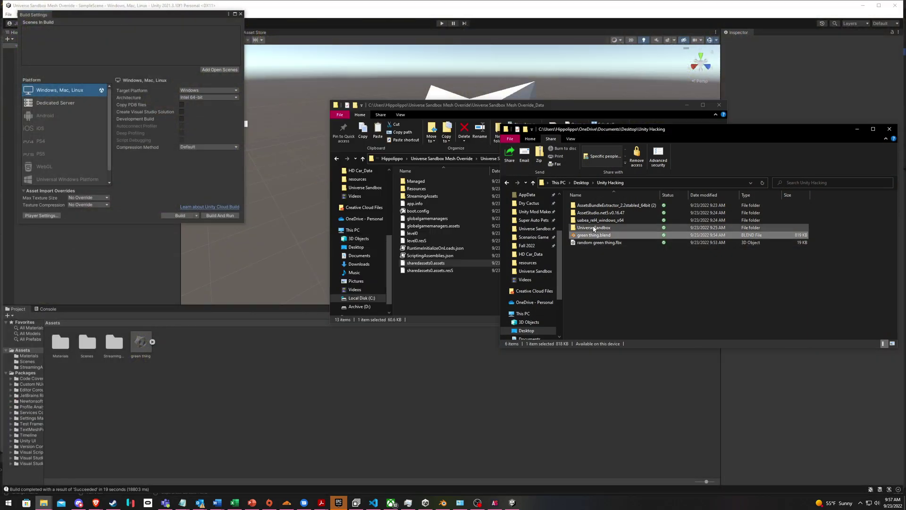
pyautogui.click(588, 220)
pyautogui.doubleClick(589, 220)
pyautogui.doubleClick(586, 206)
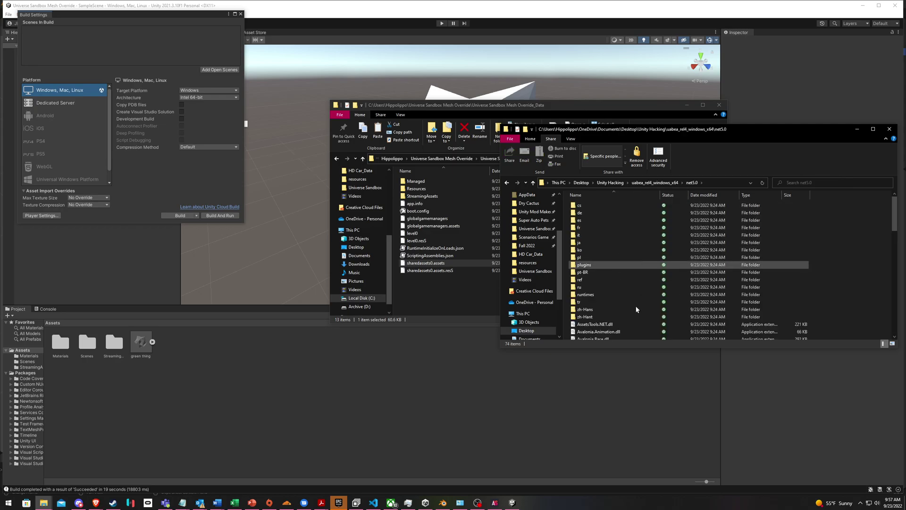
pyautogui.scroll(-8, 637, 307)
pyautogui.scroll(-6, 614, 307)
pyautogui.moveTo(594, 321); pyautogui.dragTo(434, 198)
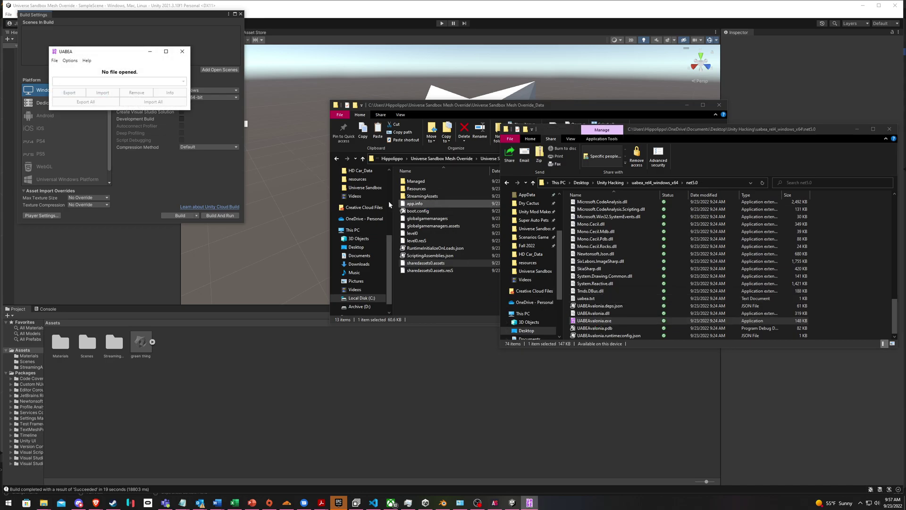
# Try to load the built sharedassets0.assets into UABEA, opening its file chooser and looking through the Documents folder
pyautogui.moveTo(425, 263); pyautogui.dragTo(76, 76)
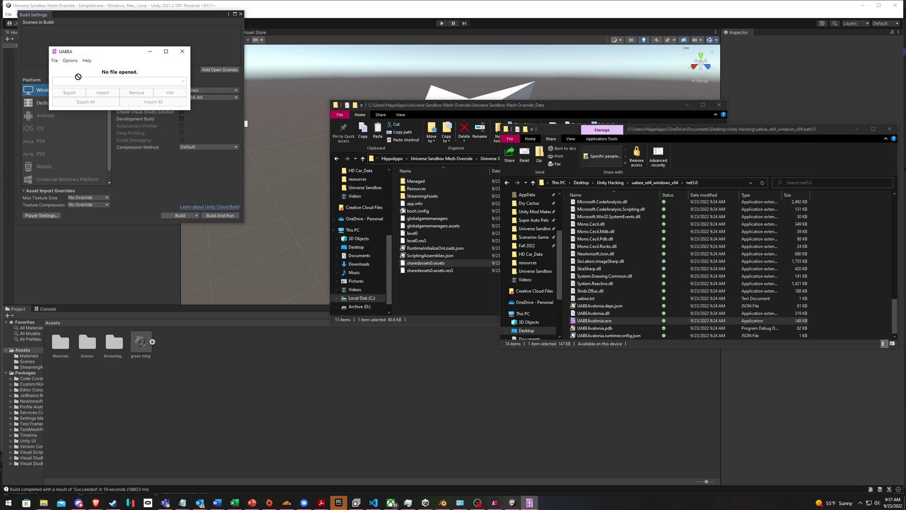
pyautogui.click(55, 61)
pyautogui.click(65, 71)
pyautogui.click(158, 75)
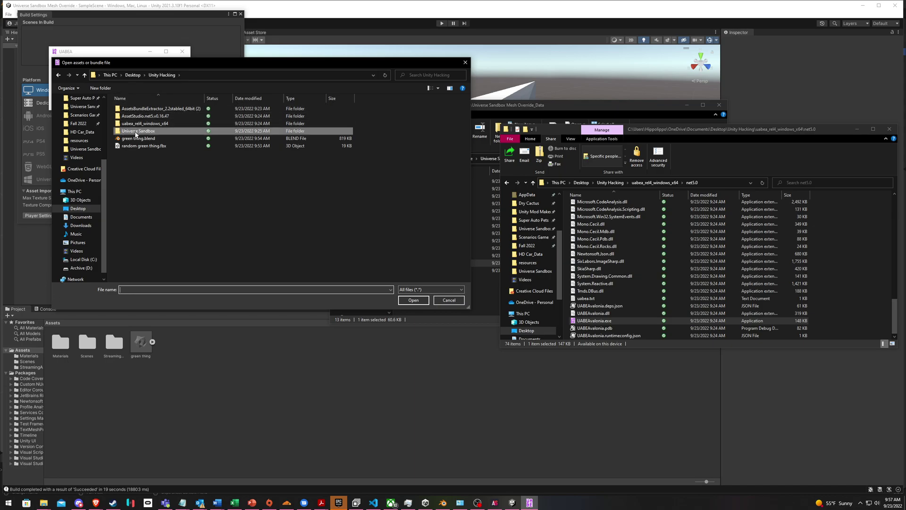
pyautogui.scroll(1, 76, 143)
pyautogui.scroll(3, 77, 142)
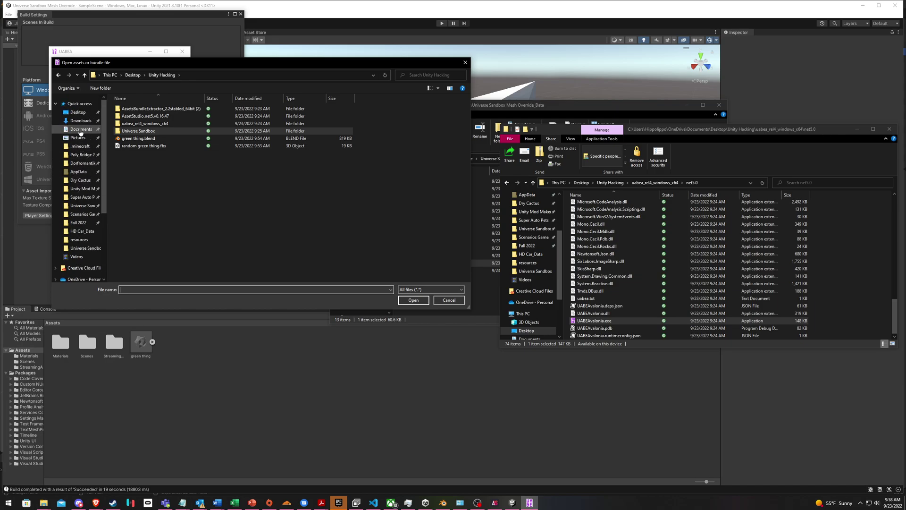
pyautogui.click(81, 130)
pyautogui.moveTo(65, 66); pyautogui.dragTo(236, 148)
pyautogui.click(325, 276)
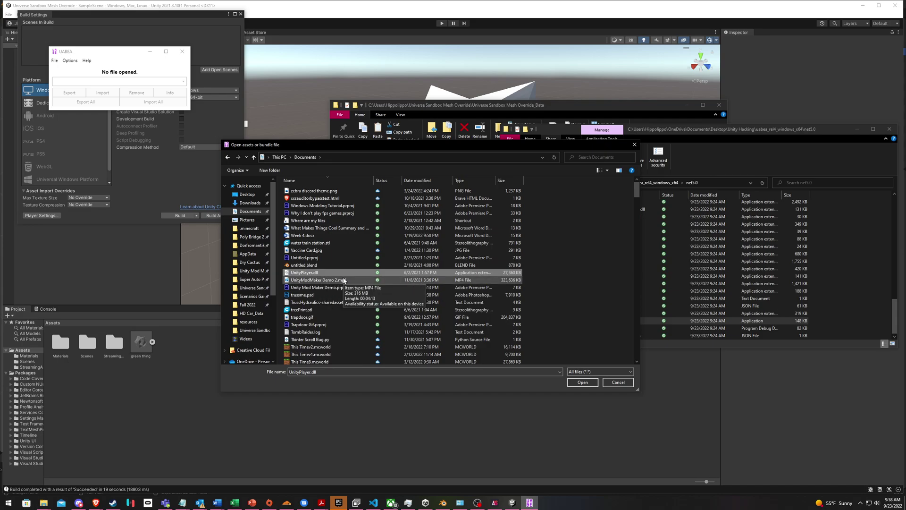
pyautogui.click(344, 281)
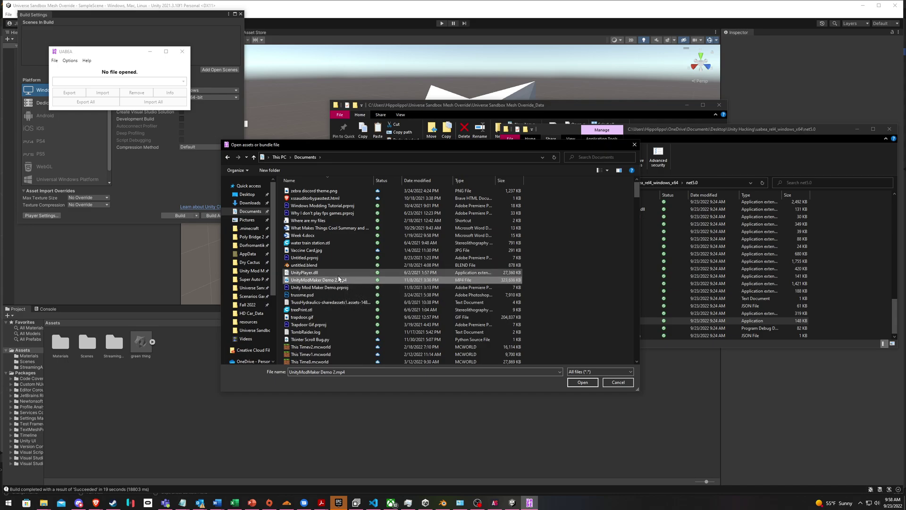
pyautogui.scroll(-10, 356, 264)
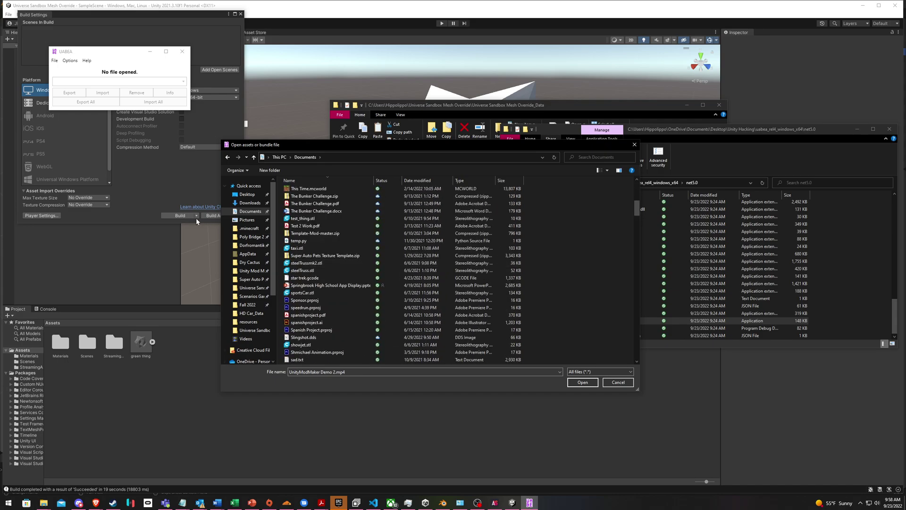
# Start another build in Unity for the Windows, Mac, Linux platform and browse to the Desktop's Unity Hacking folder as its destination
pyautogui.click(204, 220)
pyautogui.click(66, 178)
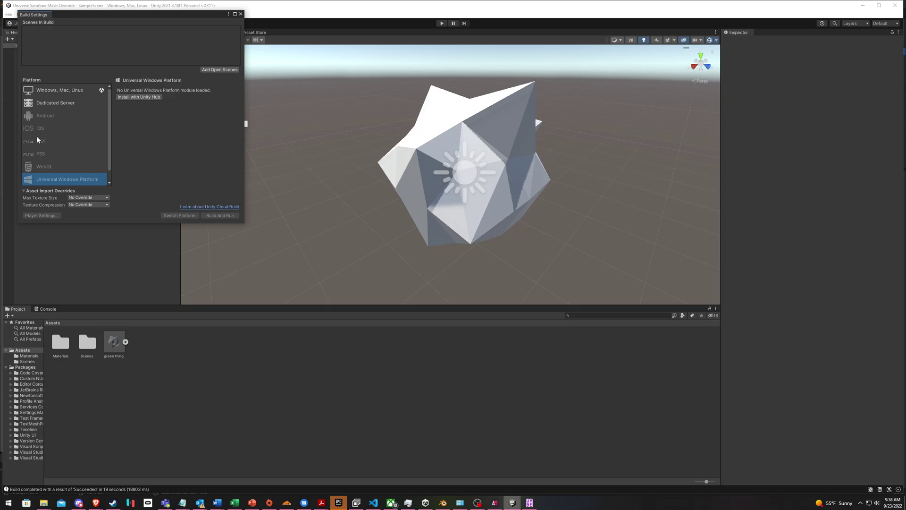
pyautogui.click(39, 89)
pyautogui.click(185, 214)
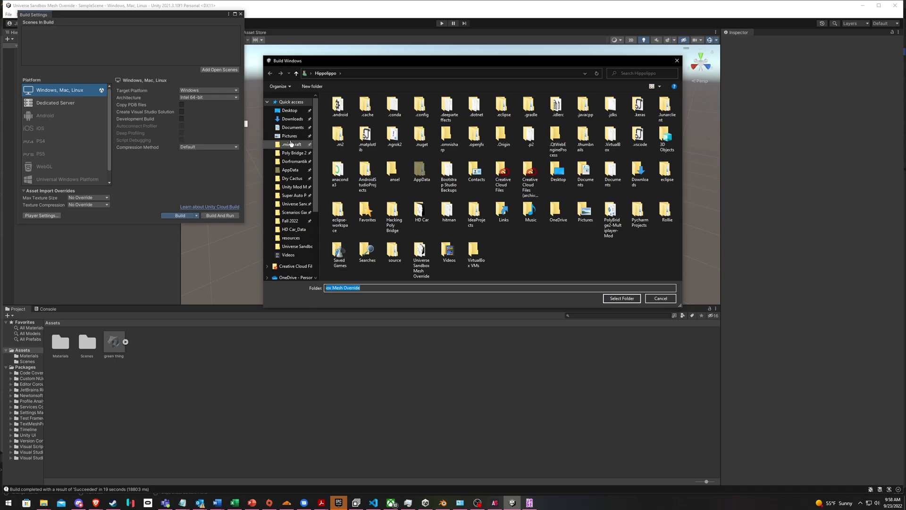
pyautogui.click(293, 128)
pyautogui.click(290, 110)
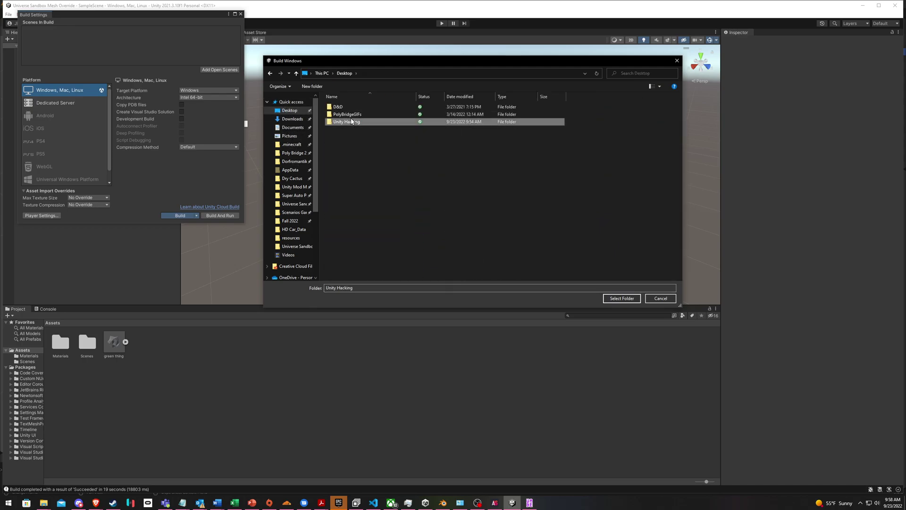
pyautogui.doubleClick(352, 122)
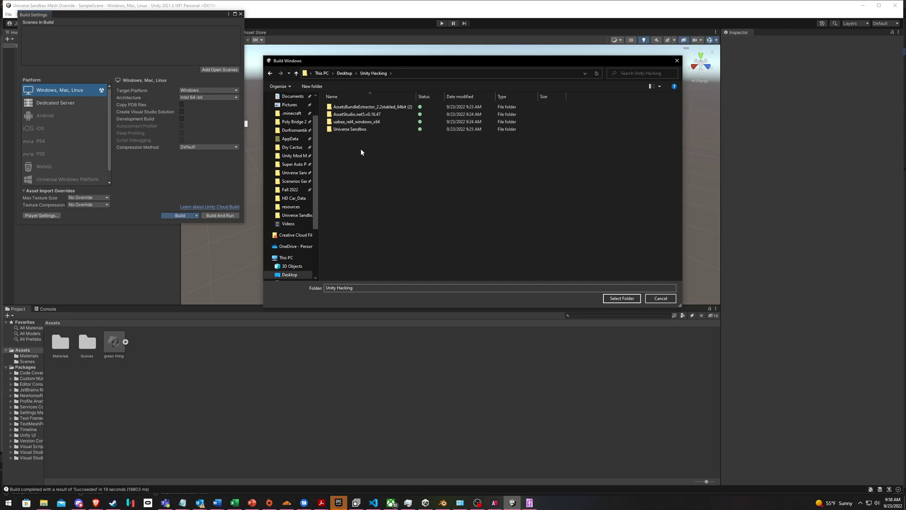
pyautogui.click(350, 129)
pyautogui.doubleClick(348, 130)
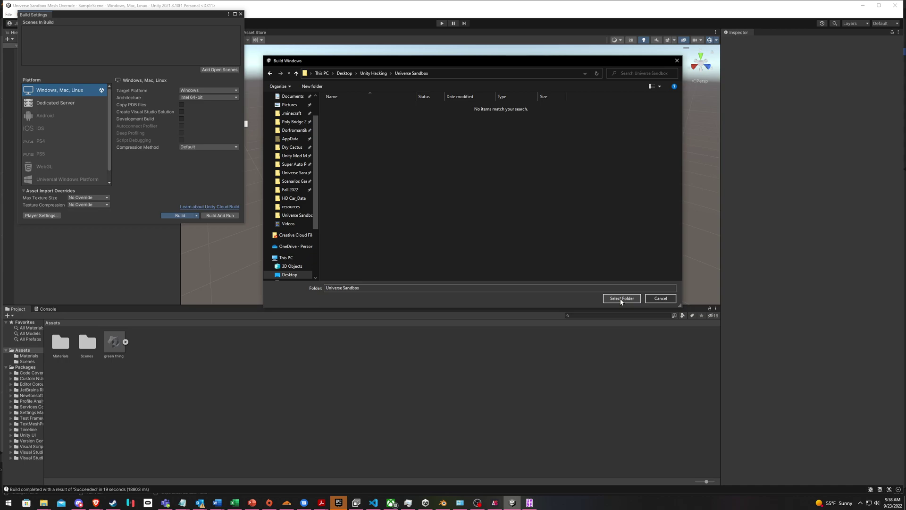
pyautogui.click(374, 73)
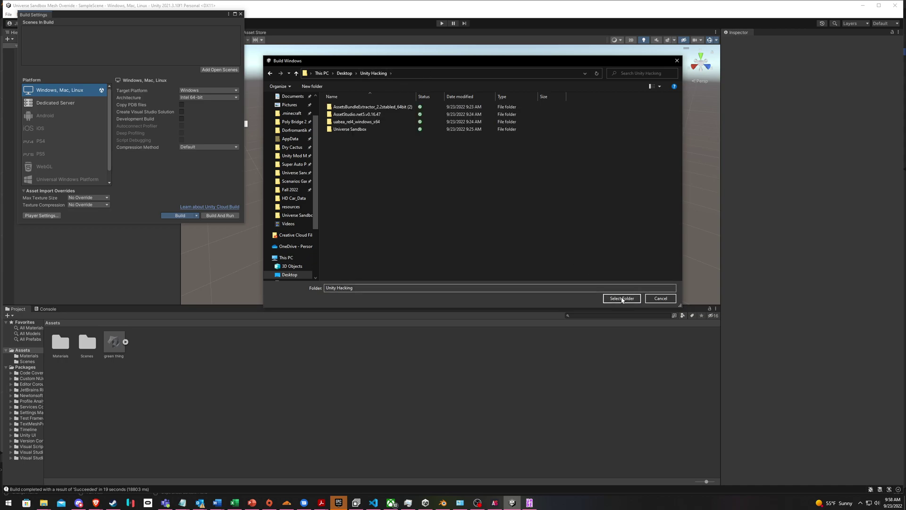
# Create a folder named US Mod inside Unity Hacking and build the project into it
pyautogui.rightClick(480, 222)
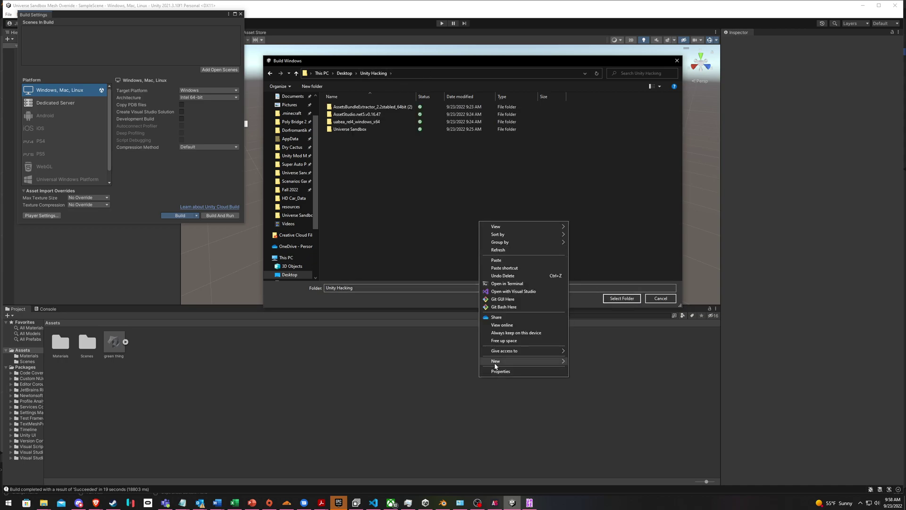
pyautogui.click(500, 256)
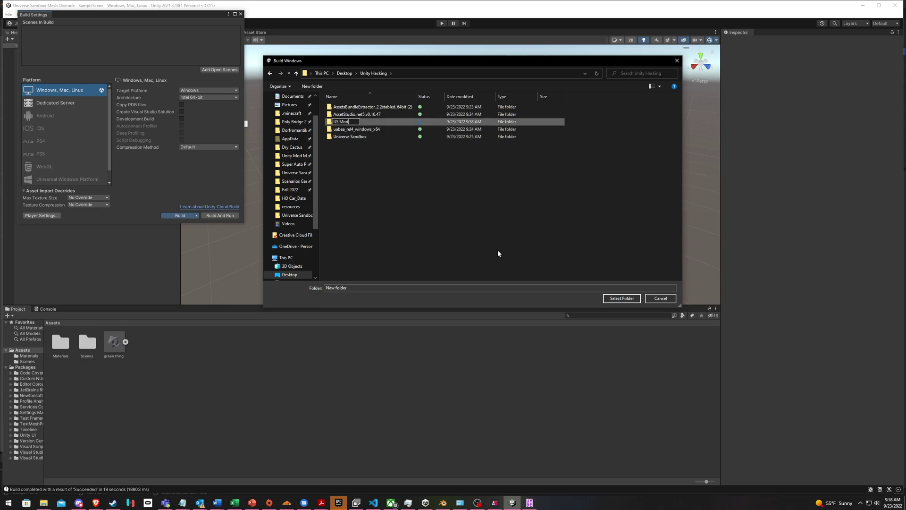
pyautogui.press('Return')
pyautogui.doubleClick(360, 138)
pyautogui.press('Return')
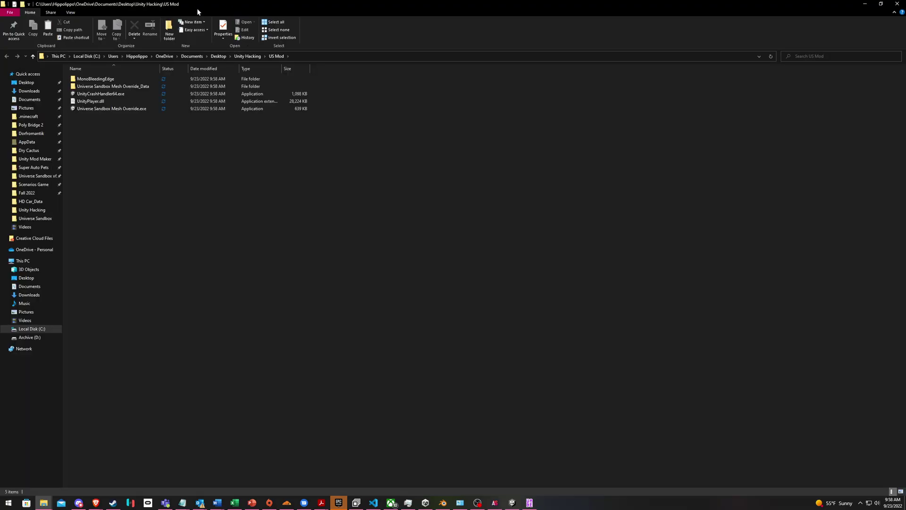
# Close the US Mod output folder window and switch back to UABEA's file chooser
pyautogui.doubleClick(197, 8)
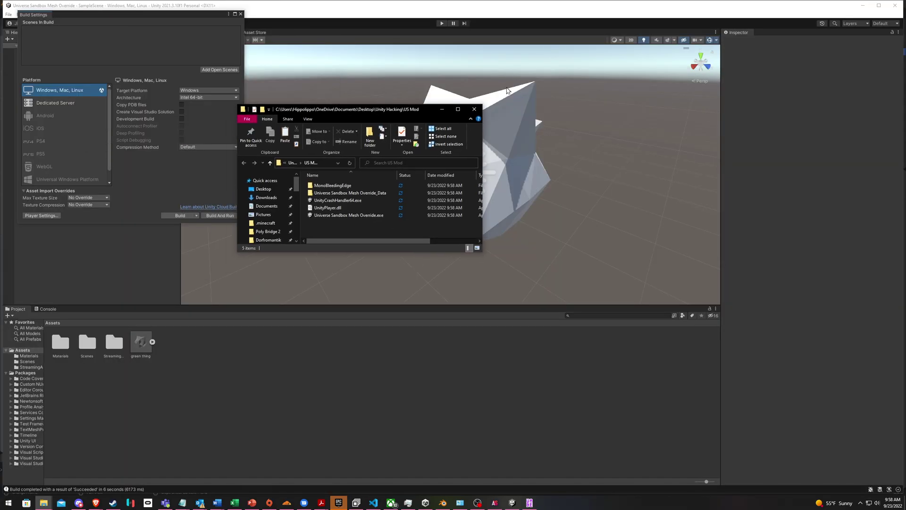
pyautogui.click(475, 109)
pyautogui.click(529, 502)
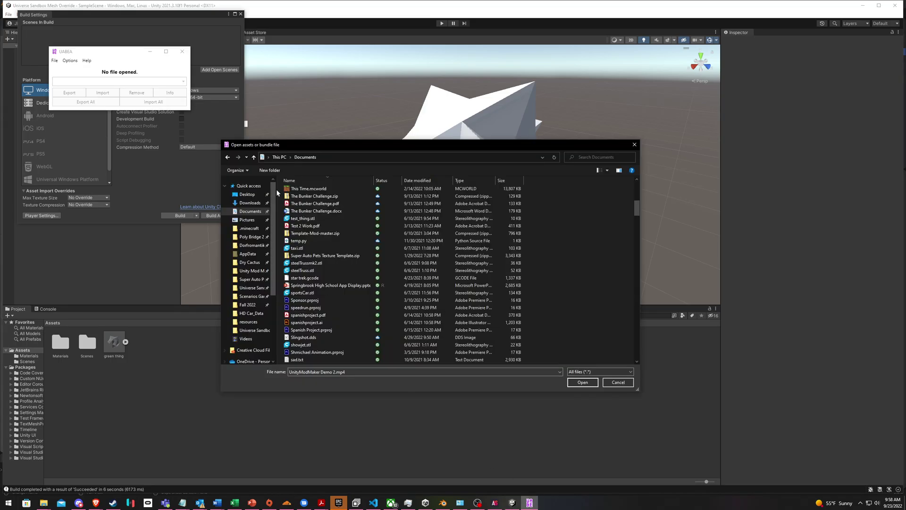
# Open sharedassets0.assets from Desktop > Unity Hacking > US Mod > Universe Sandbox Mesh Override_Data in UABEA, using class version 2021.2.7f1
pyautogui.click(247, 194)
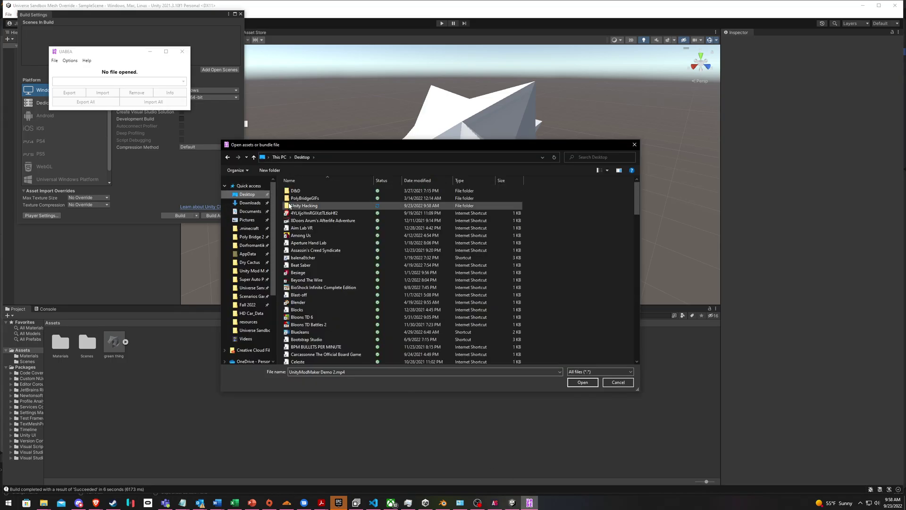
pyautogui.doubleClick(298, 208)
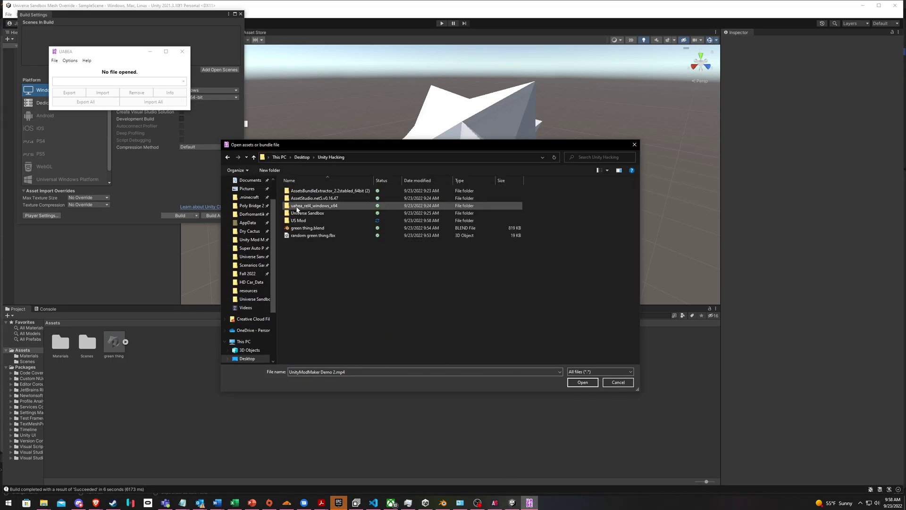
pyautogui.doubleClick(303, 220)
pyautogui.doubleClick(301, 199)
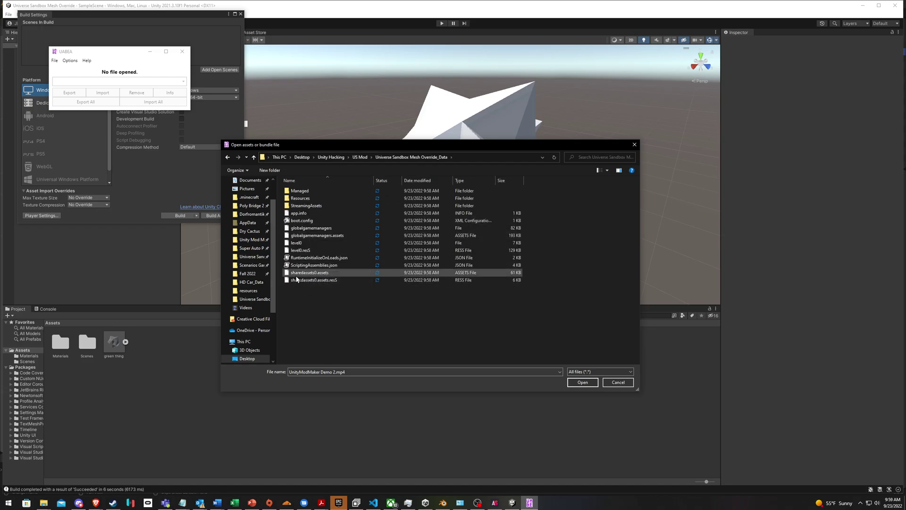
pyautogui.doubleClick(311, 273)
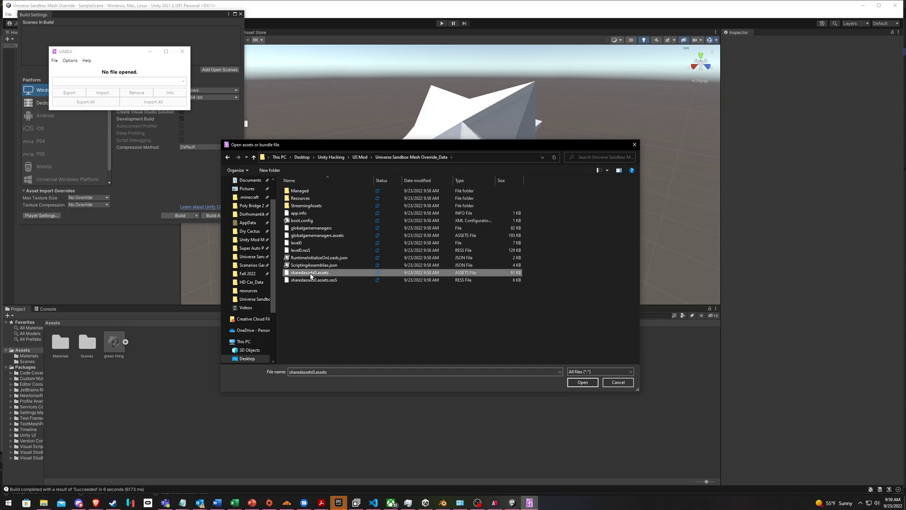
pyautogui.scroll(-3, 110, 193)
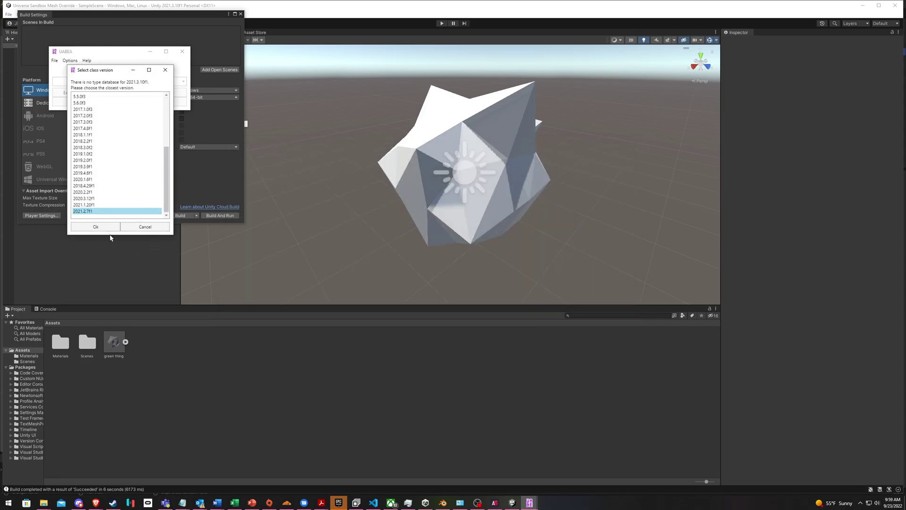
pyautogui.click(90, 229)
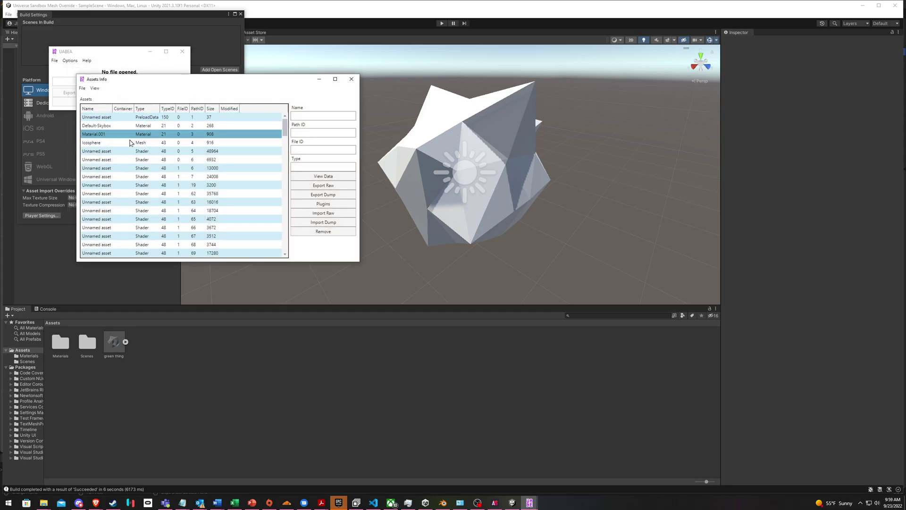
# Look through the asset list and select the Icosphere mesh
pyautogui.scroll(-1, 132, 151)
pyautogui.click(135, 168)
pyautogui.scroll(2, 141, 156)
pyautogui.click(156, 145)
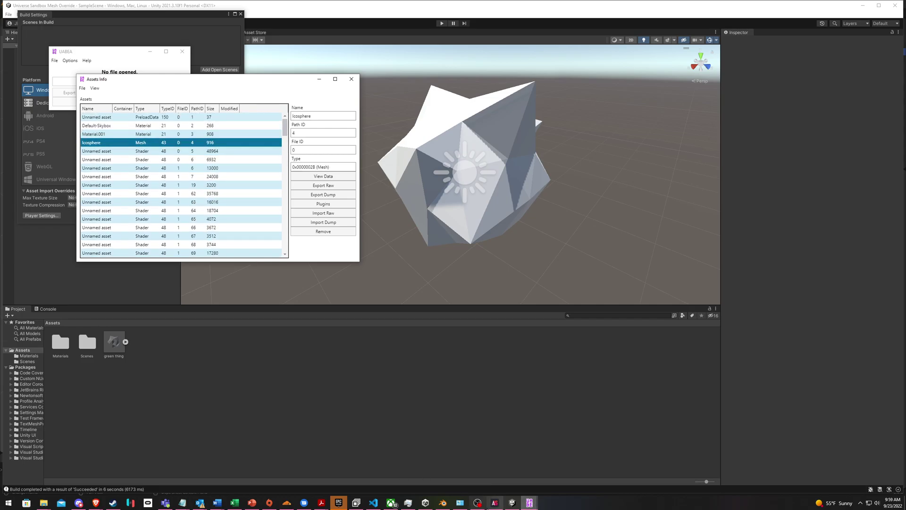
# Switch to AssetStudio, open its file chooser, and snip the banana mesh's list row, keeping the capture open in Snip & Sketch
pyautogui.click(494, 503)
pyautogui.click(47, 21)
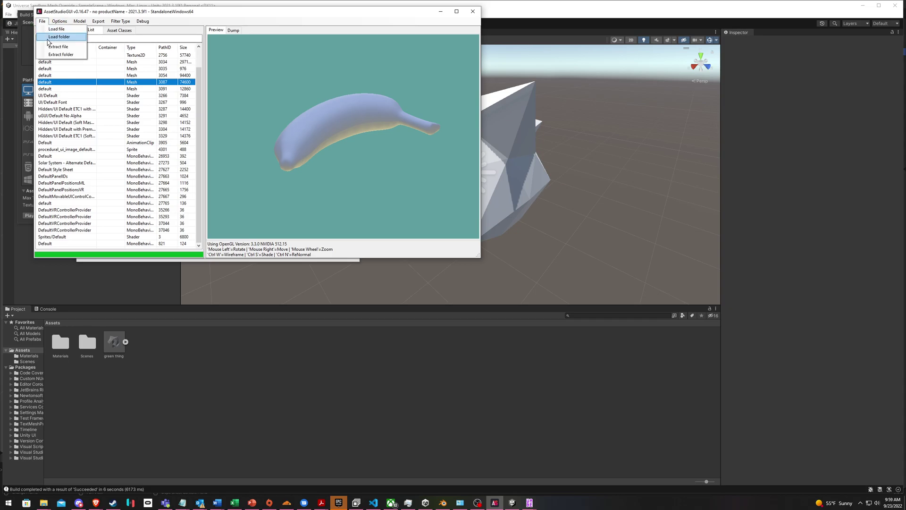
pyautogui.click(49, 33)
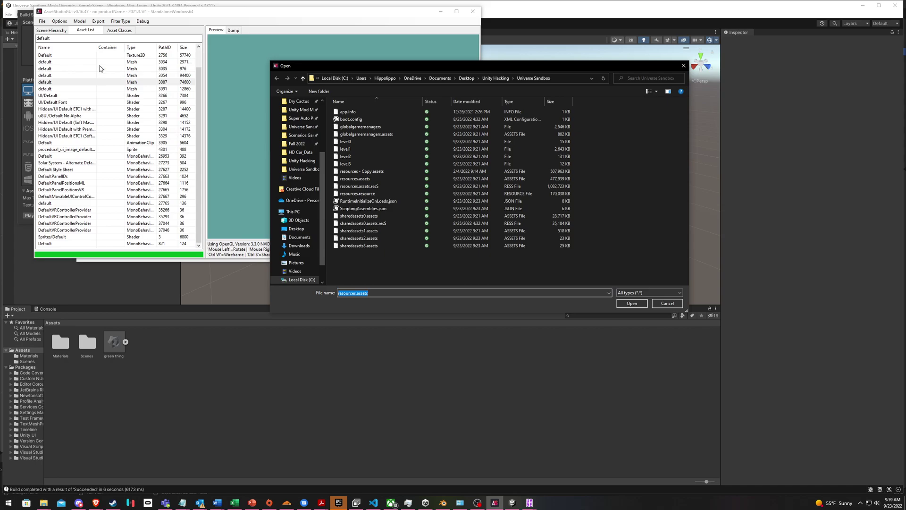
pyautogui.press('super+shift+s')
pyautogui.moveTo(36, 77); pyautogui.dragTo(197, 87)
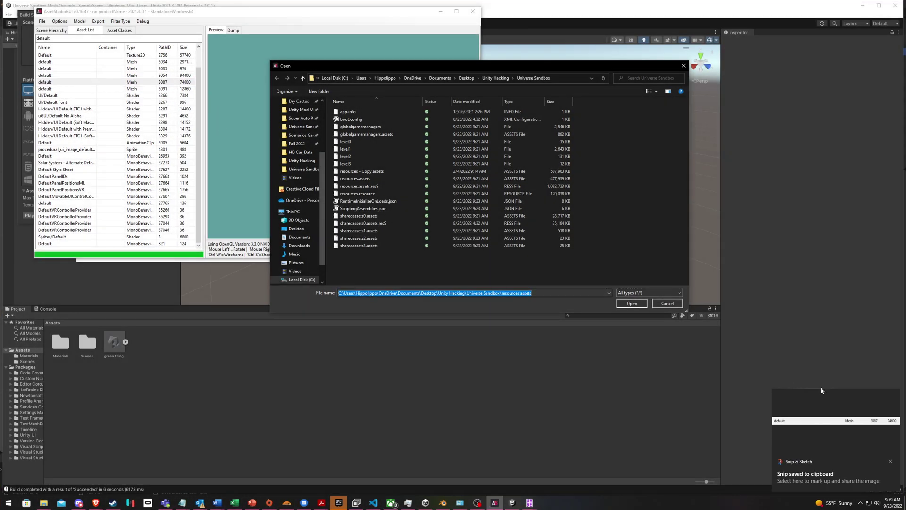
pyautogui.click(834, 468)
pyautogui.moveTo(154, 143)
pyautogui.mouseDown()
pyautogui.moveTo(782, 143)
pyautogui.moveTo(826, 89)
pyautogui.mouseUp()
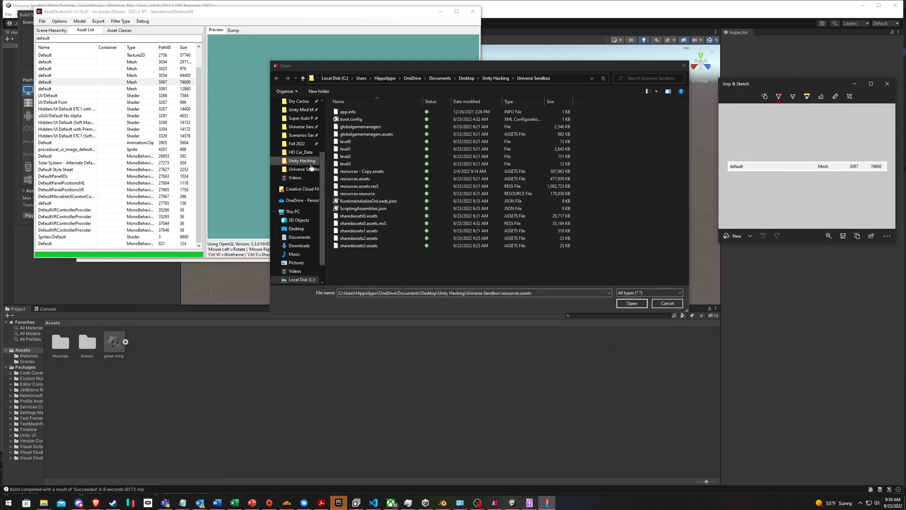
# Try to load sharedassets0.assets from US Mod's Universe Sandbox Mesh Override_Data folder into AssetStudio, dismissing the error dialogs
pyautogui.click(500, 77)
pyautogui.doubleClick(355, 140)
pyautogui.doubleClick(359, 119)
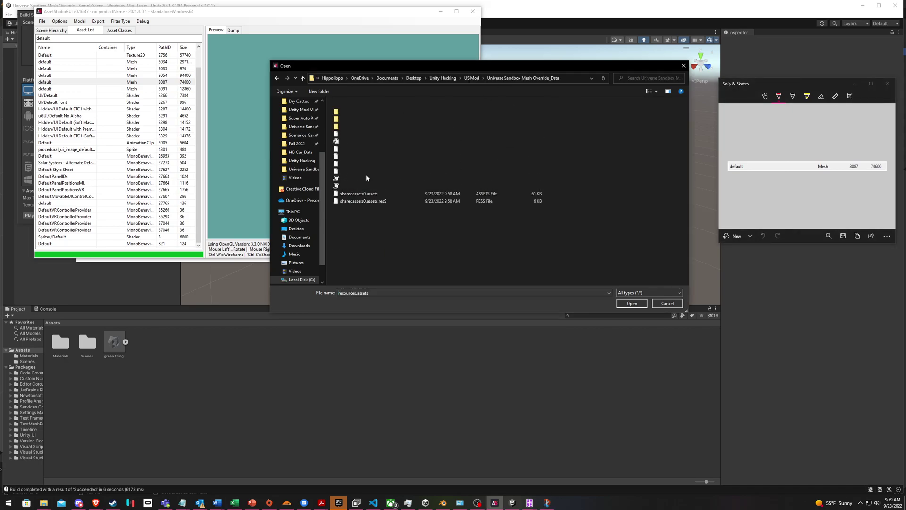
pyautogui.doubleClick(359, 198)
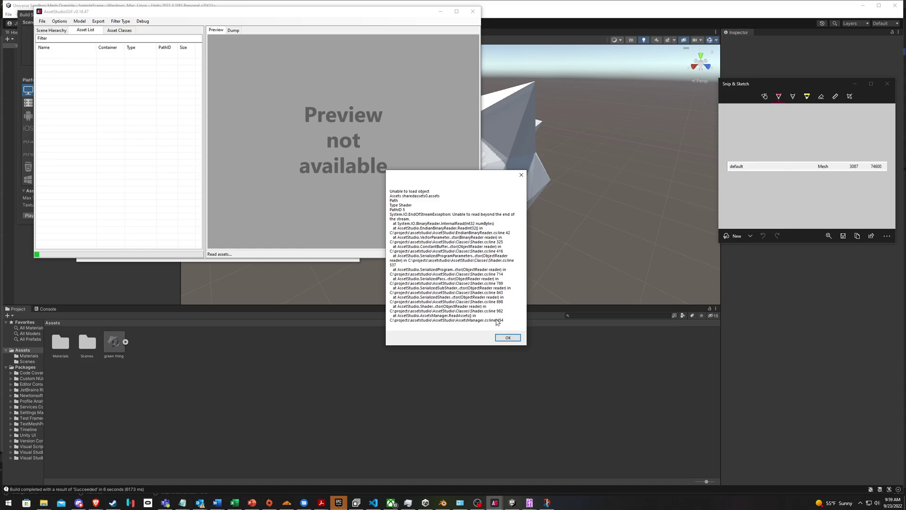
pyautogui.click(501, 338)
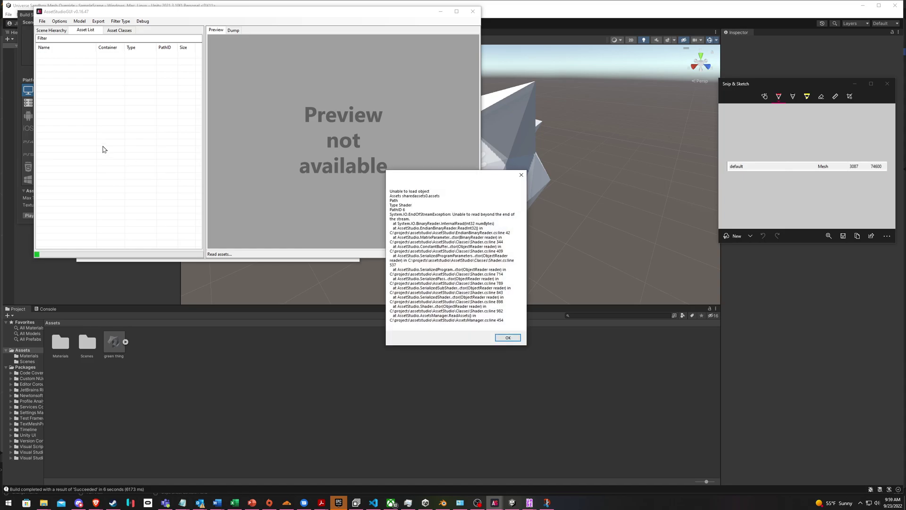
pyautogui.click(513, 340)
pyautogui.click(514, 340)
pyautogui.click(514, 340)
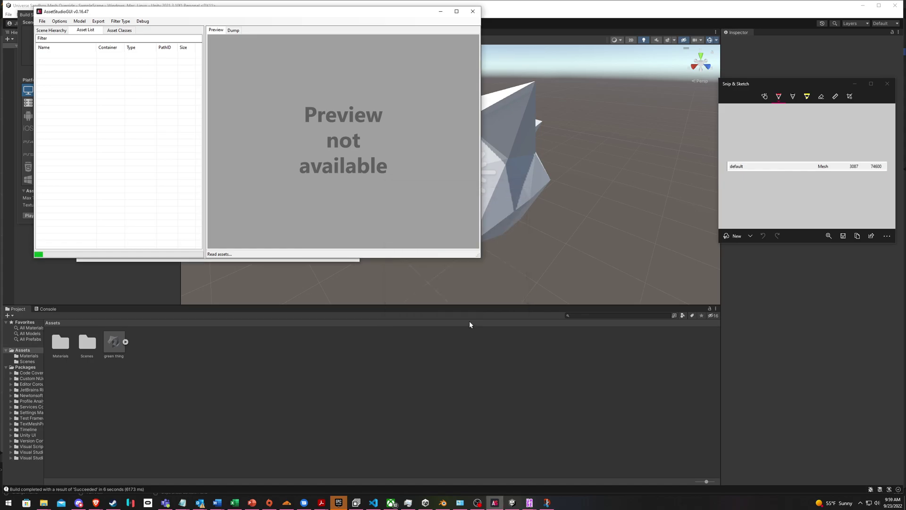
pyautogui.press('Return')
pyautogui.press('Return')
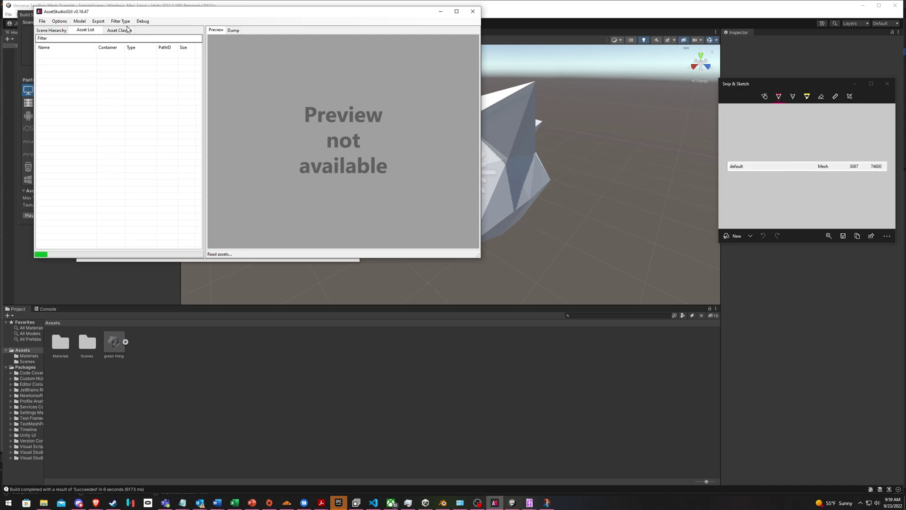
# Move AssetStudio aside, sort UABEA's asset list by type and select the Icosphere mesh with path ID 4
pyautogui.moveTo(109, 16); pyautogui.dragTo(383, 112)
pyautogui.click(170, 97)
pyautogui.click(148, 117)
pyautogui.click(146, 108)
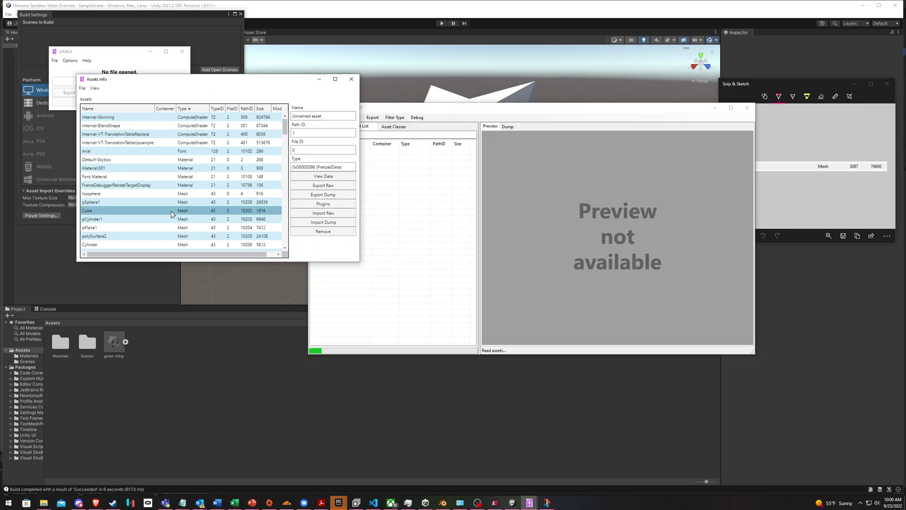
pyautogui.click(145, 194)
pyautogui.scroll(-1, 145, 194)
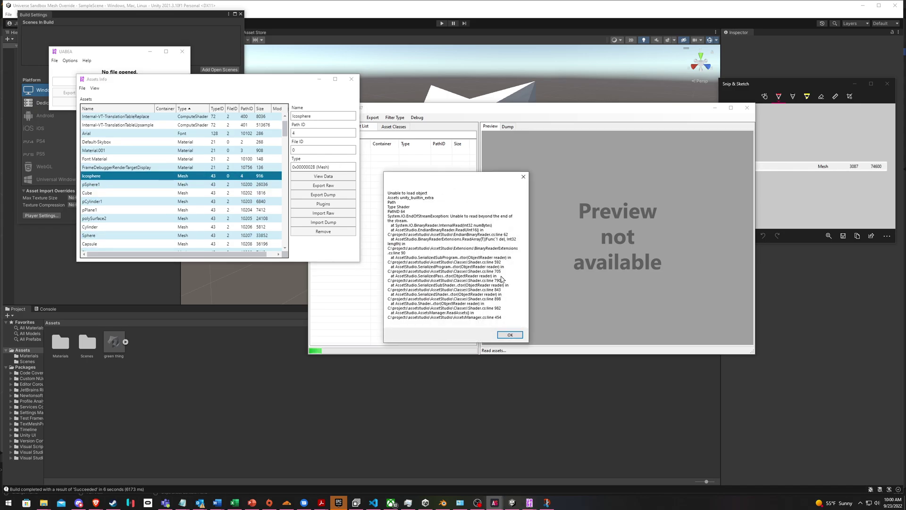
# Dismiss the remaining load errors and close AssetStudio
pyautogui.press('Return')
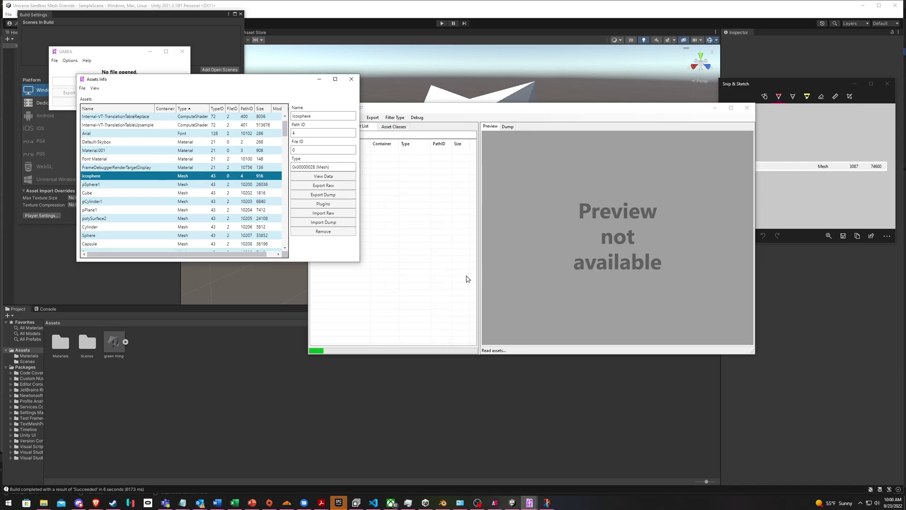
pyautogui.press('Return')
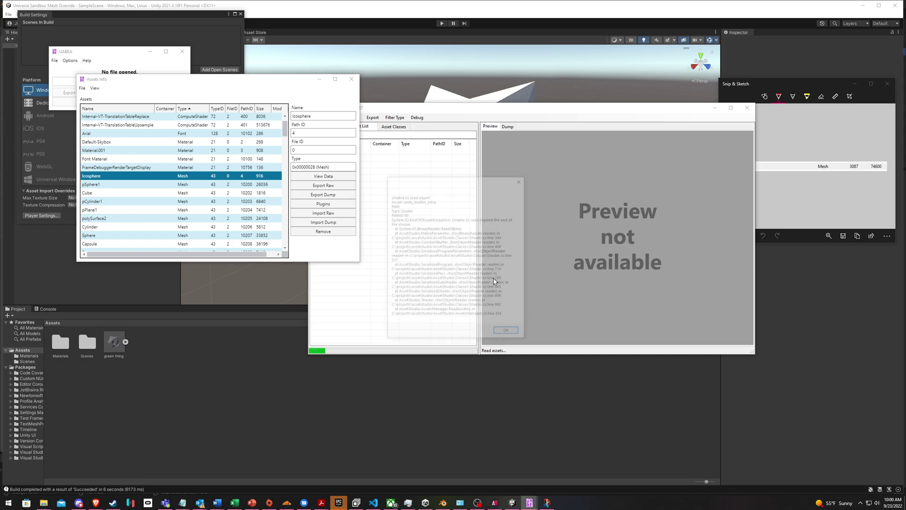
pyautogui.click(748, 108)
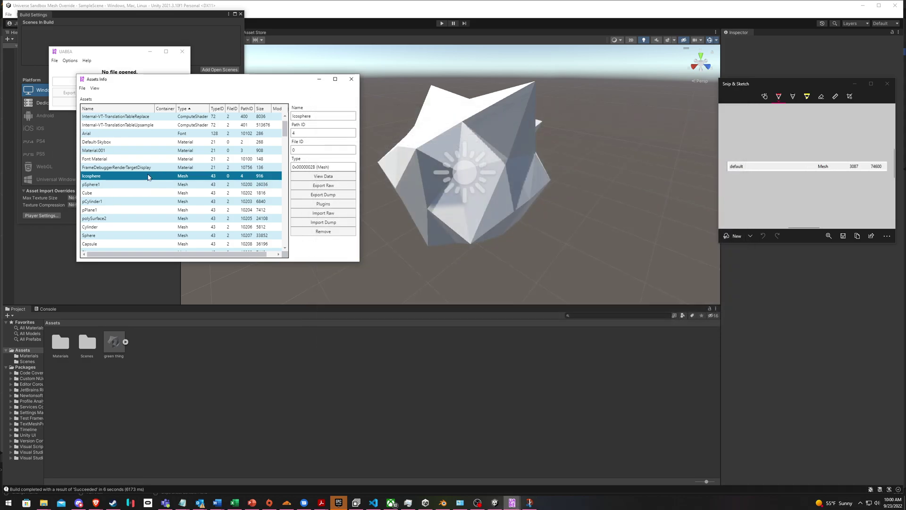
# Compare the Icosphere entry with the object's name in Blender's green thing.blend, then return to UABEA
pyautogui.scroll(-2, 146, 179)
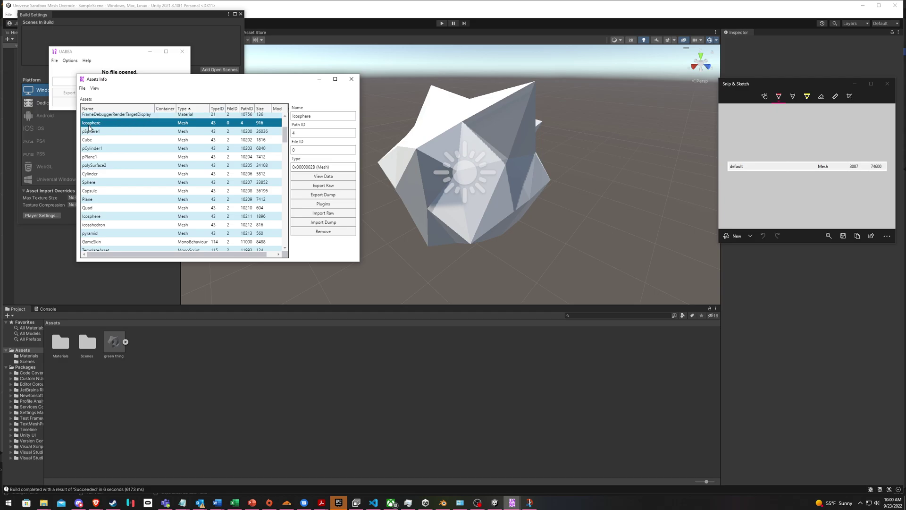
pyautogui.click(442, 503)
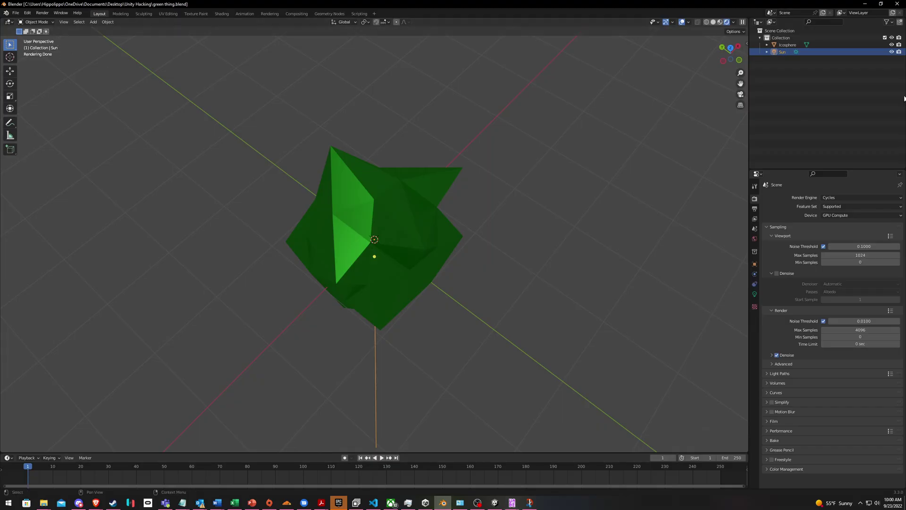
pyautogui.click(787, 45)
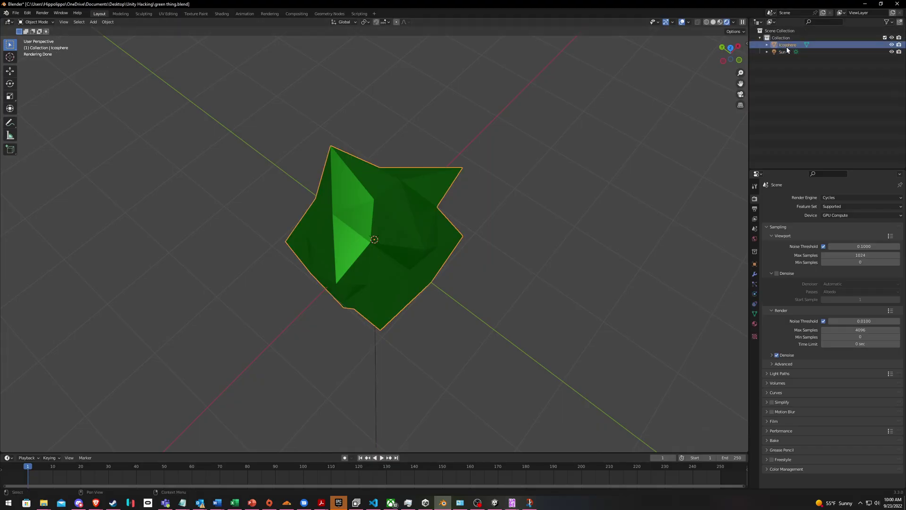
pyautogui.click(864, 5)
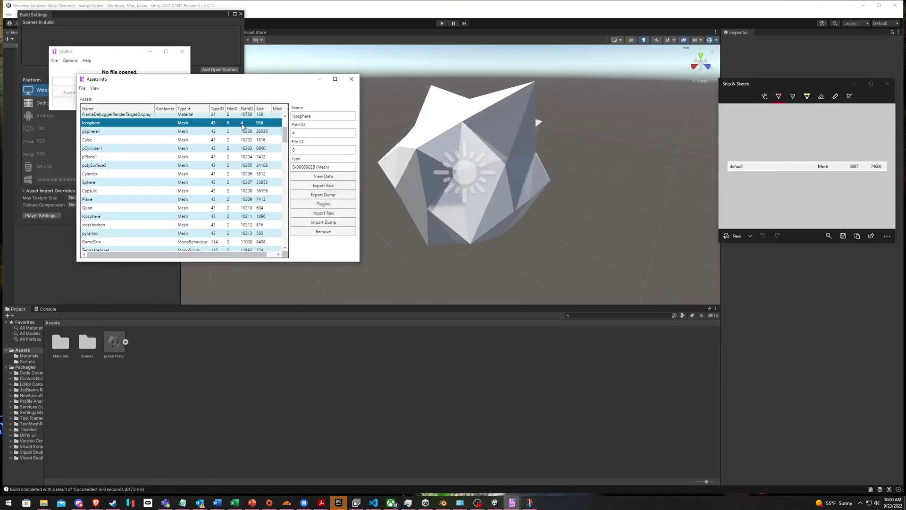
# Export a UABE text dump of the Icosphere mesh to the US Mod folder as Icosphere-sharedassets0.assets-4.txt
pyautogui.scroll(3, 158, 178)
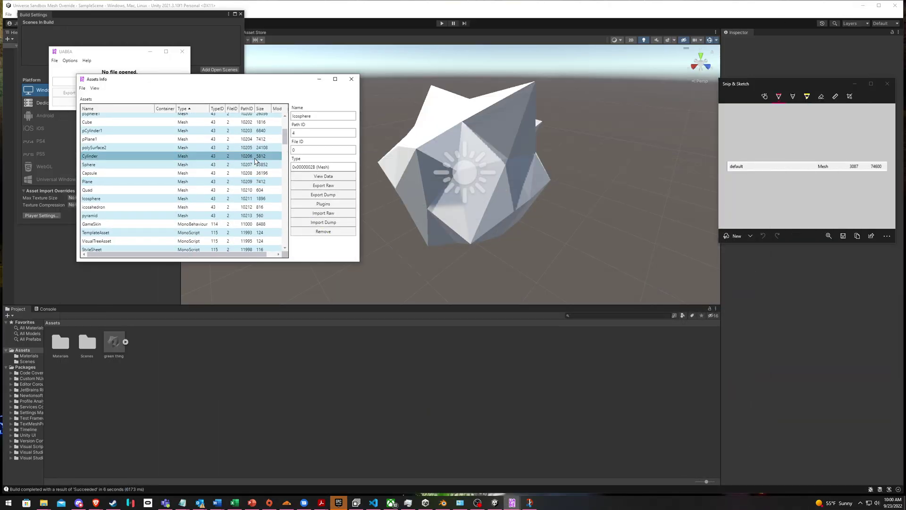
pyautogui.click(313, 195)
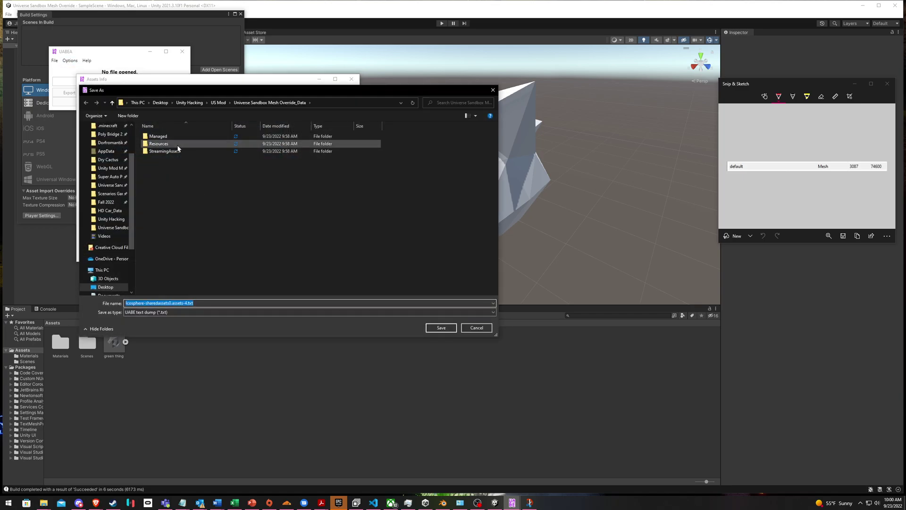
pyautogui.click(111, 219)
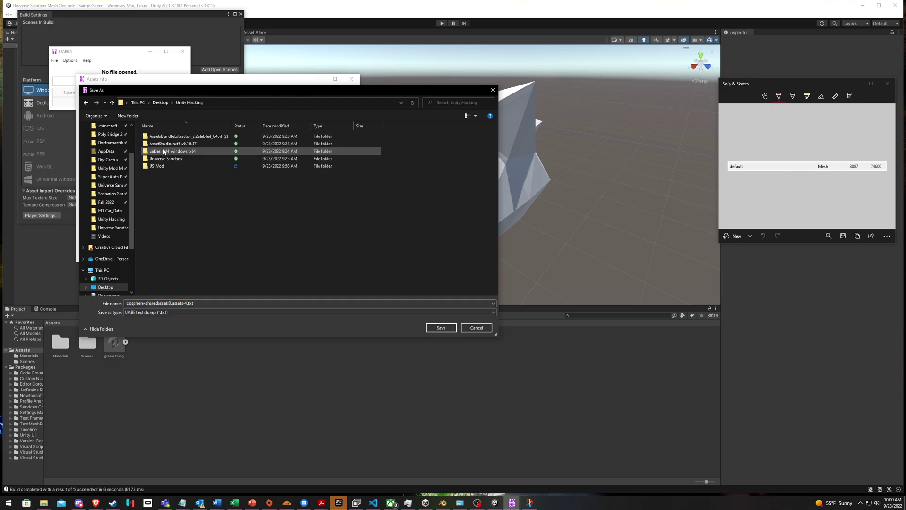
pyautogui.doubleClick(156, 166)
pyautogui.click(374, 330)
pyautogui.press('Return')
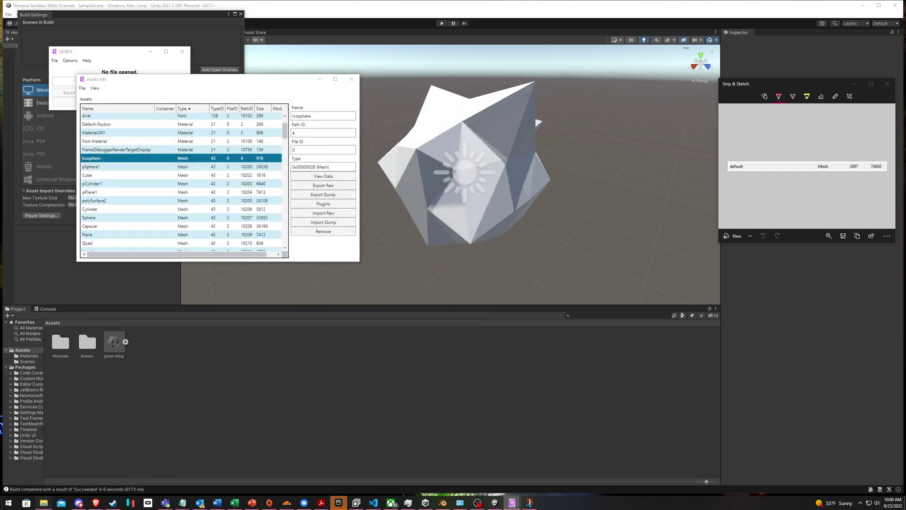
# Close the File Explorer window showing the uabea_rel3_win_x64 net5.0 folder
pyautogui.moveTo(50, 502)
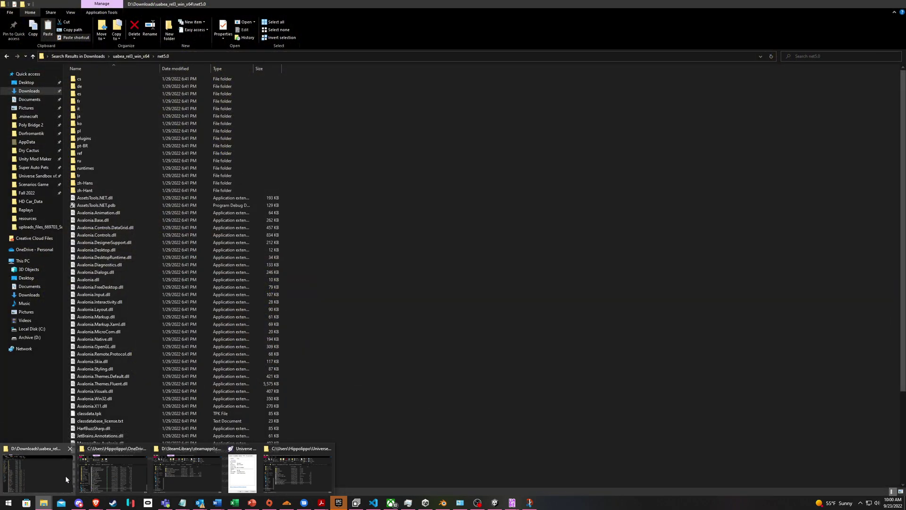
pyautogui.click(66, 475)
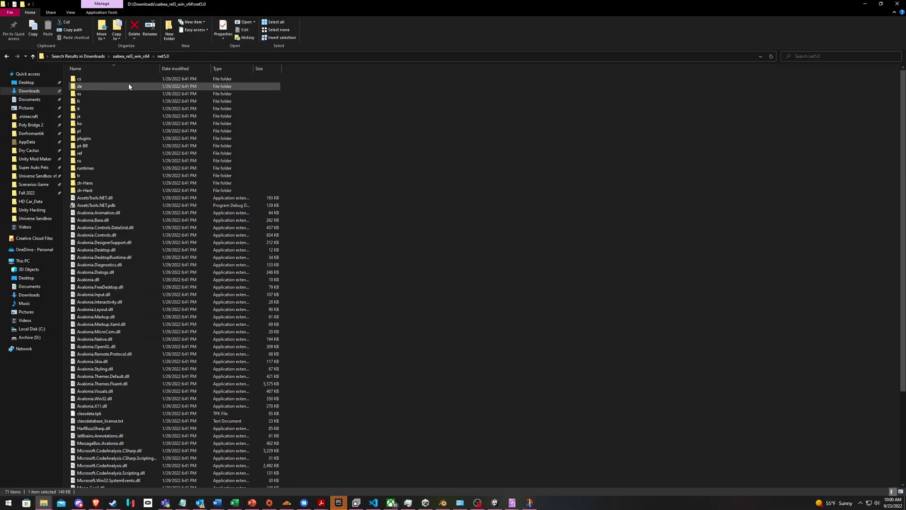
pyautogui.click(897, 4)
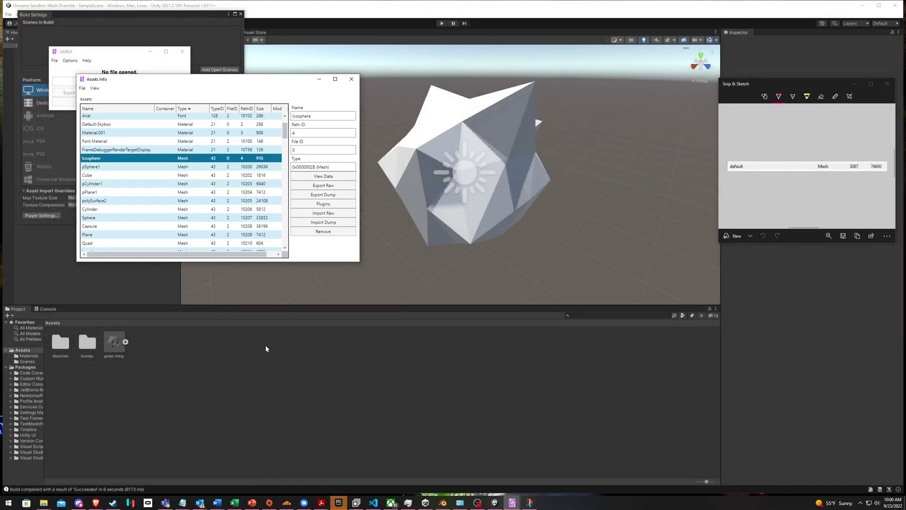
# Browse in File Explorer to the Desktop's Unity Hacking > US Mod folder and open Icosphere-sharedassets0.assets-4.txt in Notepad
pyautogui.click(222, 470)
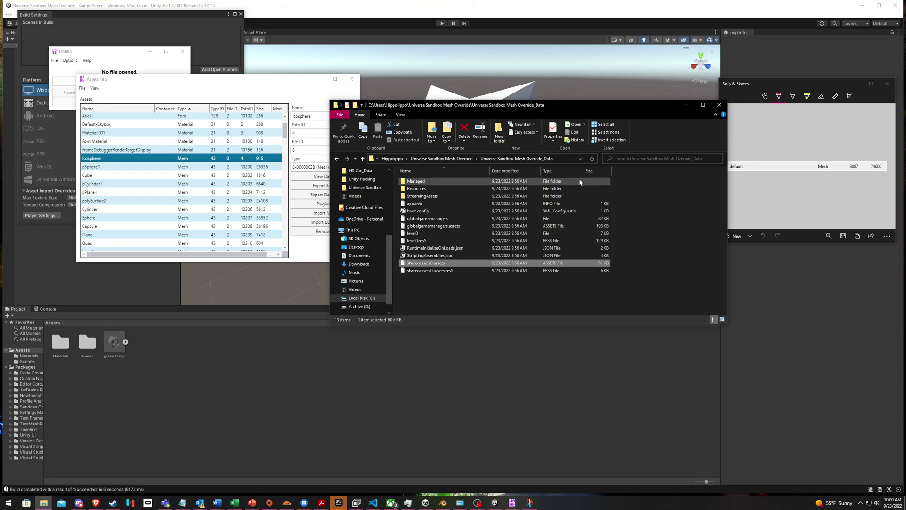
pyautogui.click(445, 159)
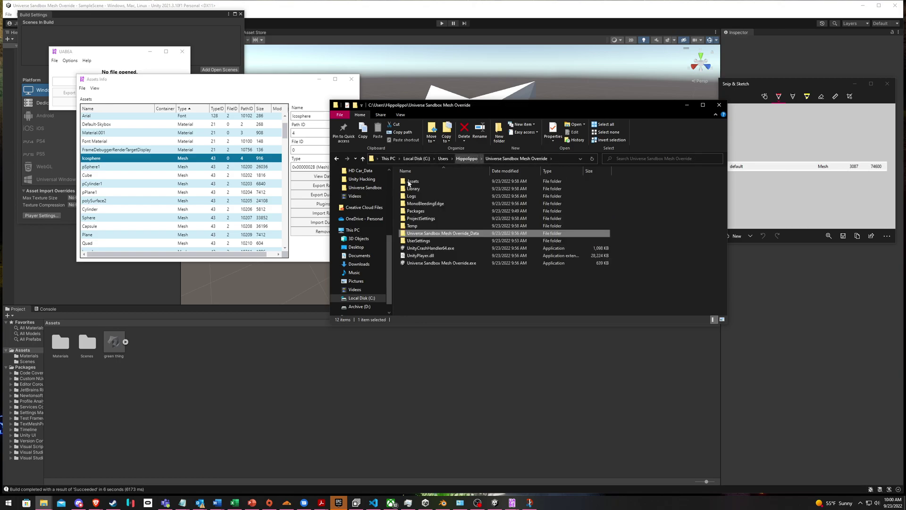
pyautogui.click(356, 247)
pyautogui.click(417, 197)
pyautogui.doubleClick(417, 197)
pyautogui.doubleClick(415, 211)
pyautogui.doubleClick(437, 197)
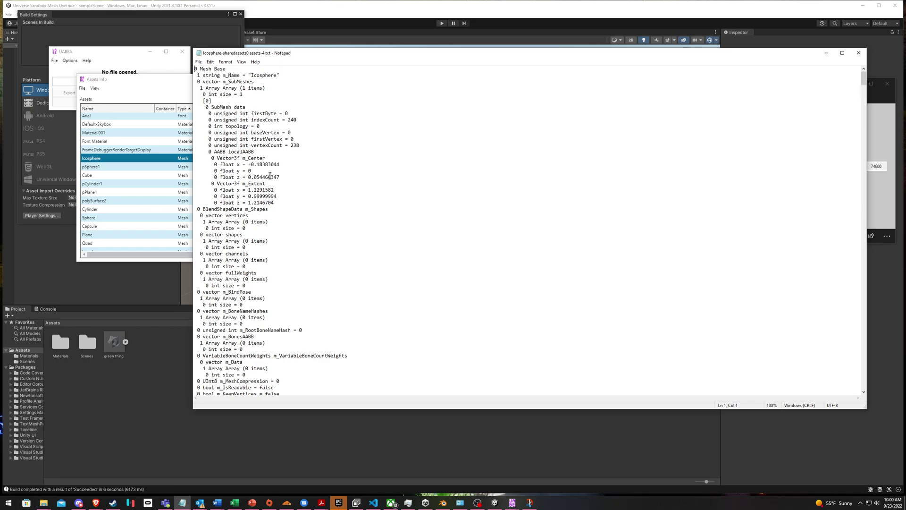
# Find .ress in the Icosphere text dump and edit the sharedassets0 part of the m_StreamData path
pyautogui.hotkey('ctrl', 'f')
pyautogui.write('.re')
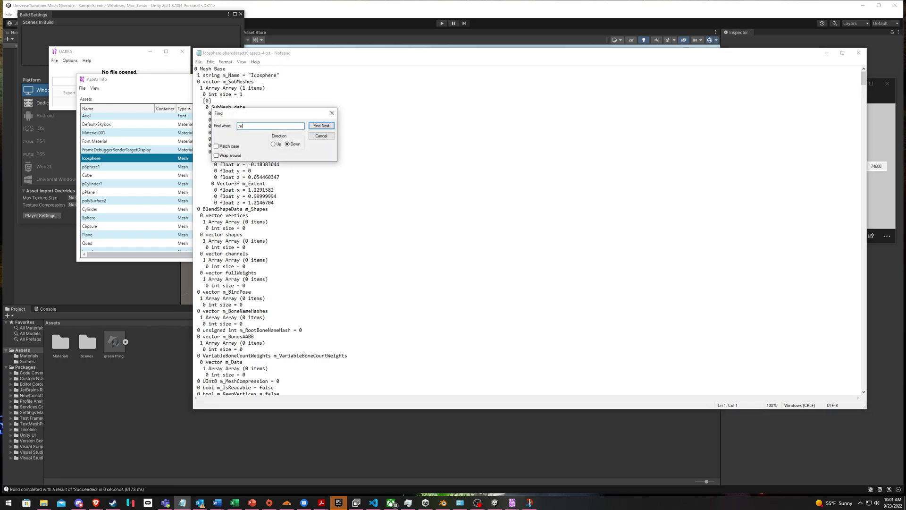
pyautogui.write('ss')
pyautogui.press('Return')
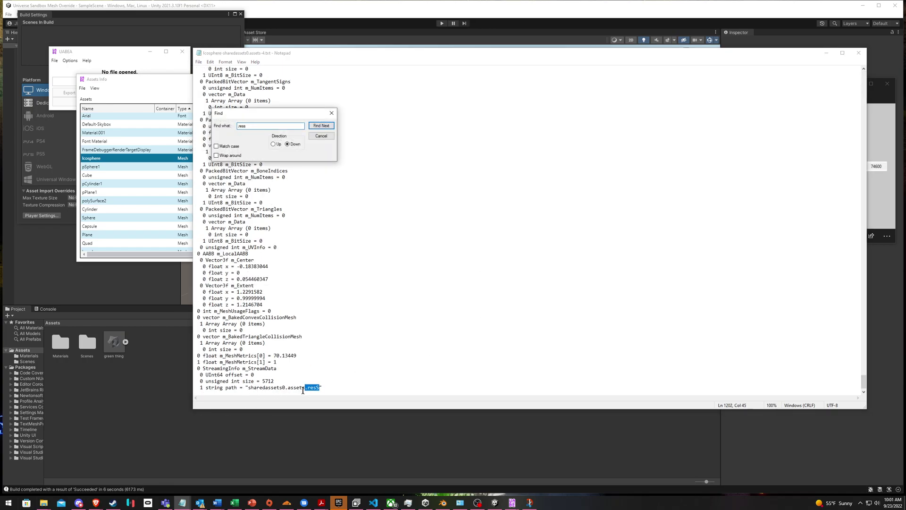
pyautogui.click(330, 114)
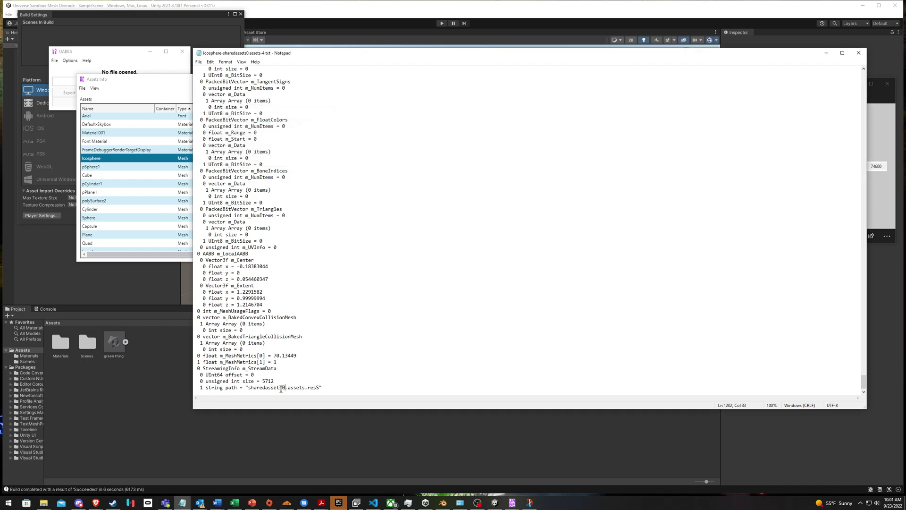
pyautogui.write('mo')
# Duplicate sharedassets0.assets.resS within US Mod's Universe Sandbox Mesh Override_Data folder in File Explorer
pyautogui.moveTo(241, 53); pyautogui.dragTo(434, 302)
pyautogui.click(419, 237)
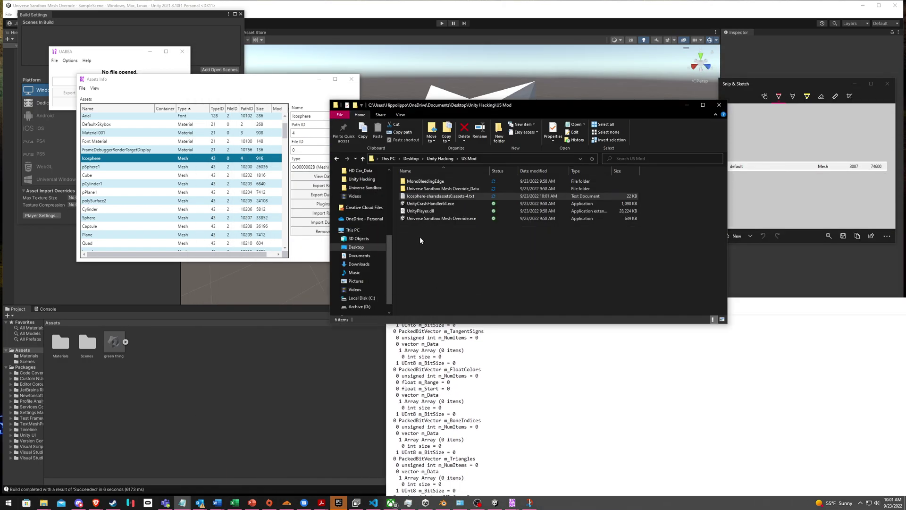
pyautogui.doubleClick(443, 189)
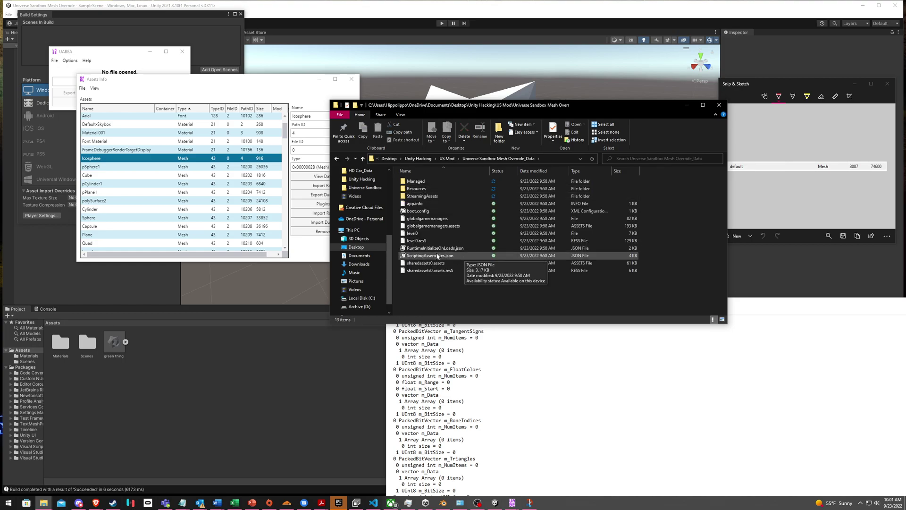
pyautogui.rightClick(427, 263)
pyautogui.click(400, 284)
pyautogui.rightClick(416, 271)
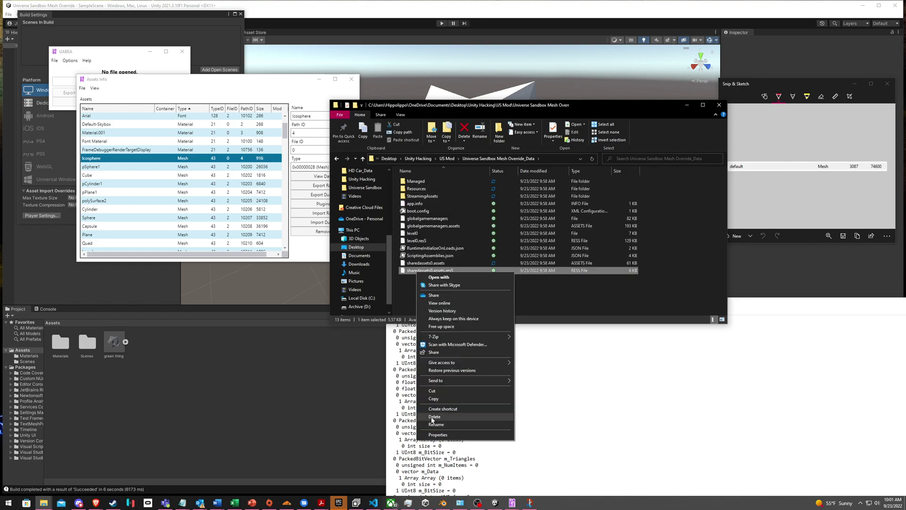
pyautogui.click(433, 399)
pyautogui.click(427, 299)
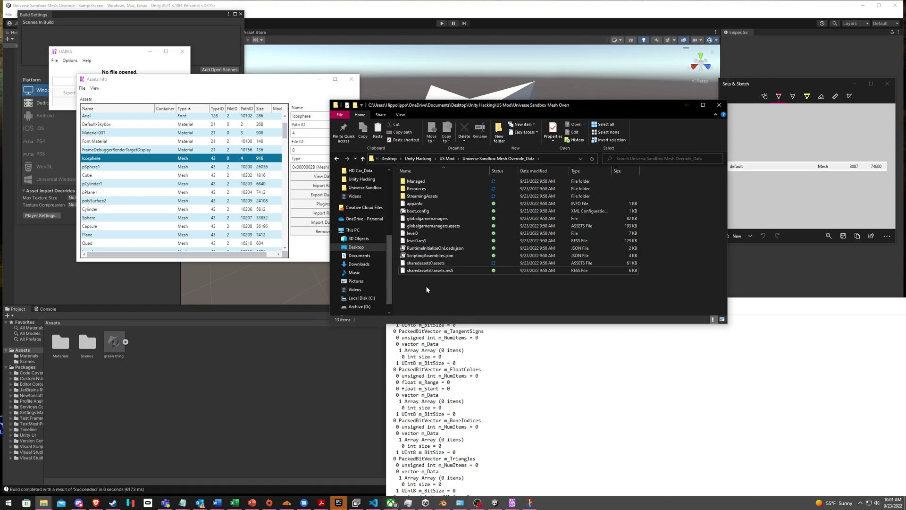
pyautogui.hotkey('ctrl', 'v')
# Rename the duplicated resS file as modded.assets.resS
pyautogui.rightClick(423, 273)
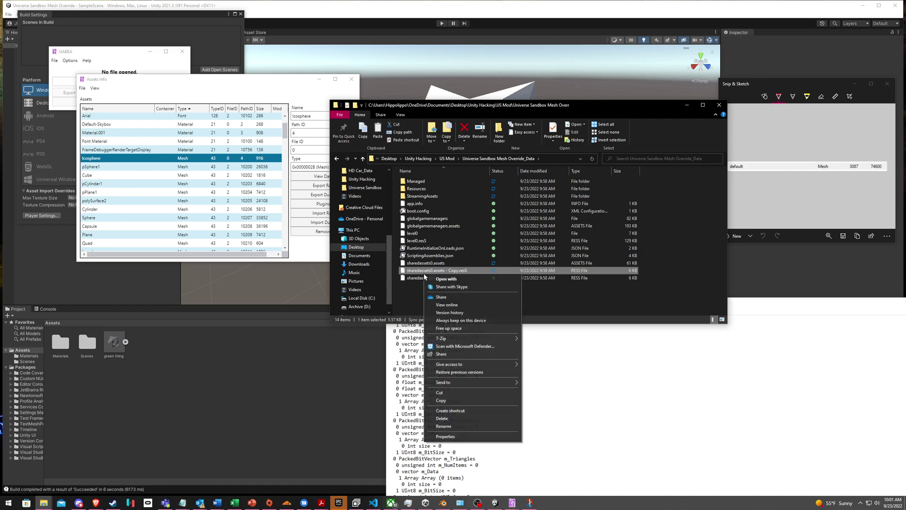
pyautogui.click(444, 426)
pyautogui.click(457, 270)
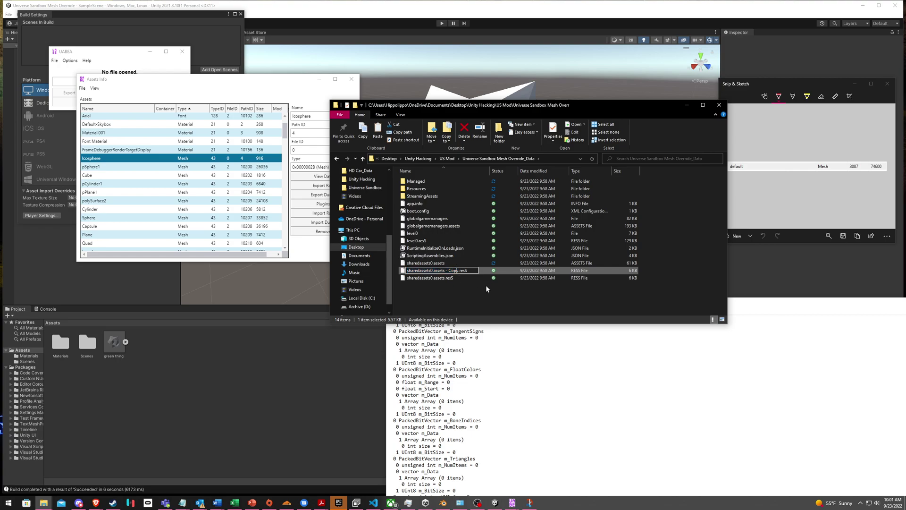
pyautogui.press('BackSpace')
pyautogui.press('BackSpace')
pyautogui.press('BackSpace')
pyautogui.press('BackSpace')
pyautogui.press('BackSpace')
pyautogui.press('BackSpace')
pyautogui.press('BackSpace')
pyautogui.press('BackSpace')
pyautogui.press('BackSpace')
pyautogui.press('BackSpace')
pyautogui.press('BackSpace')
pyautogui.press('BackSpace')
pyautogui.press('BackSpace')
pyautogui.press('BackSpace')
pyautogui.press('BackSpace')
pyautogui.press('BackSpace')
pyautogui.press('BackSpace')
pyautogui.press('BackSpace')
pyautogui.press('BackSpace')
pyautogui.press('BackSpace')
pyautogui.write('modded')
pyautogui.press('Return')
# Copy modded.assets.resS into the game's Universe Sandbox 2 > Universe Sandbox x64_Data folder
pyautogui.rightClick(431, 273)
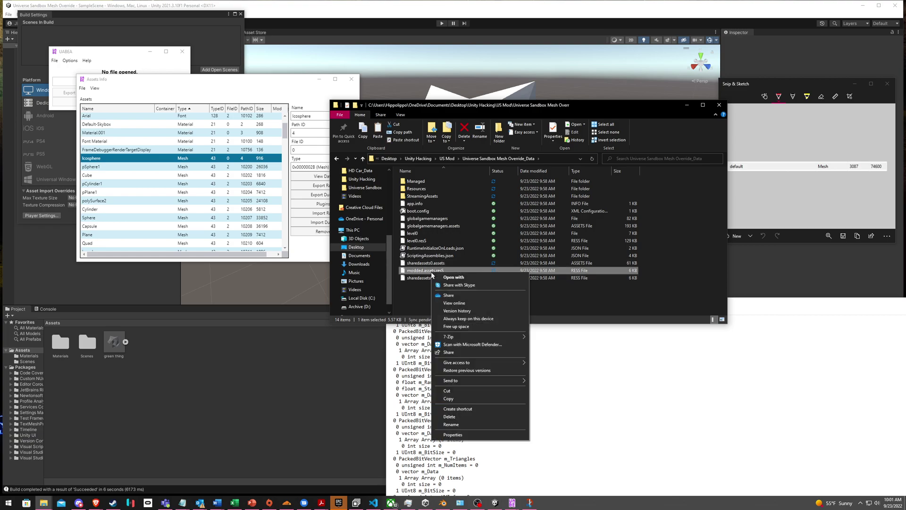
pyautogui.click(442, 399)
pyautogui.scroll(3, 378, 194)
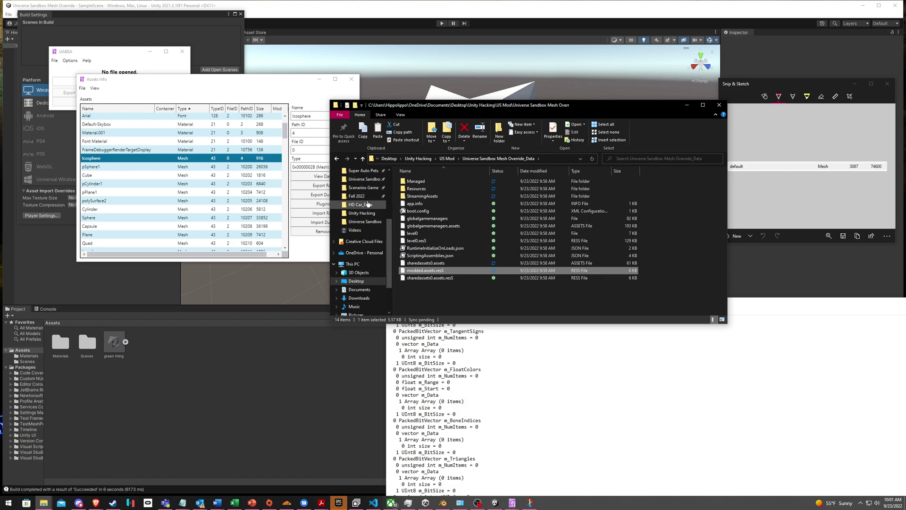
pyautogui.click(363, 205)
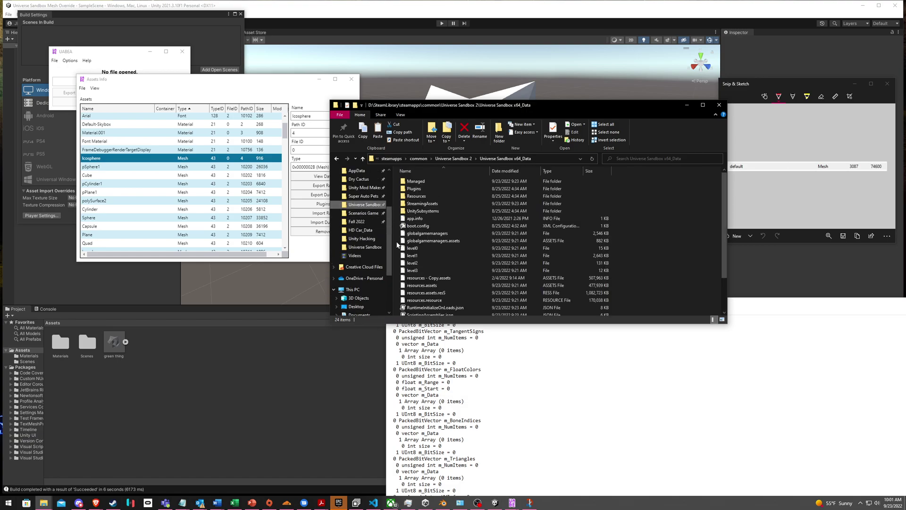
pyautogui.scroll(-2, 419, 206)
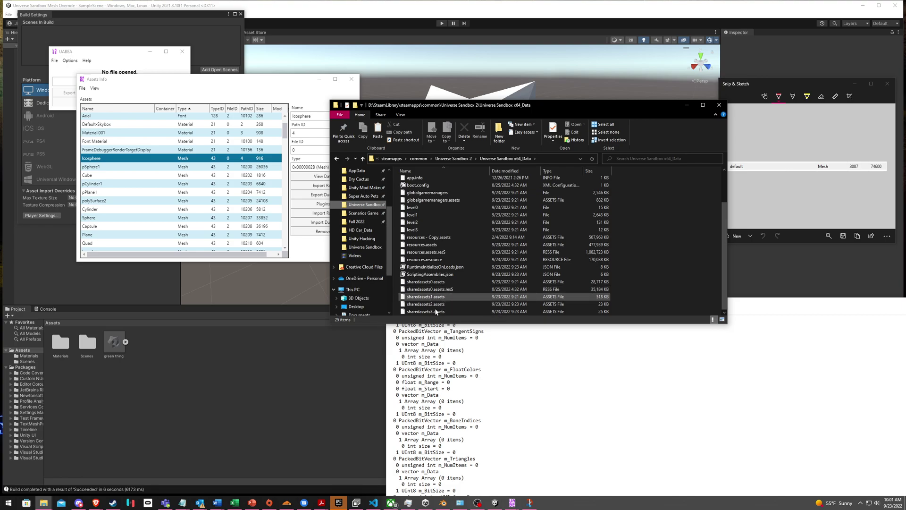
pyautogui.hotkey('ctrl', 'v')
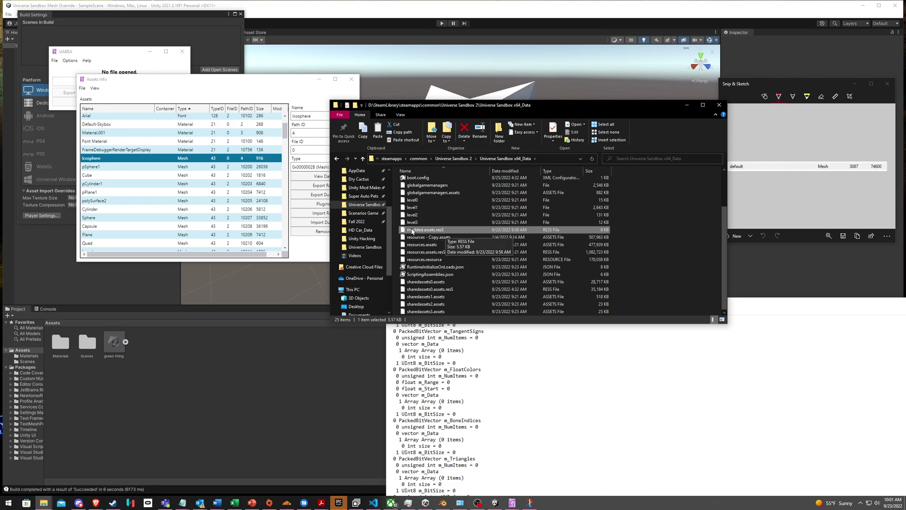
# Reposition the Notepad window with the Icosphere dump and close UABEA's Assets Info window for the Icosphere assets
pyautogui.click(820, 313)
pyautogui.moveTo(813, 309); pyautogui.dragTo(601, 252)
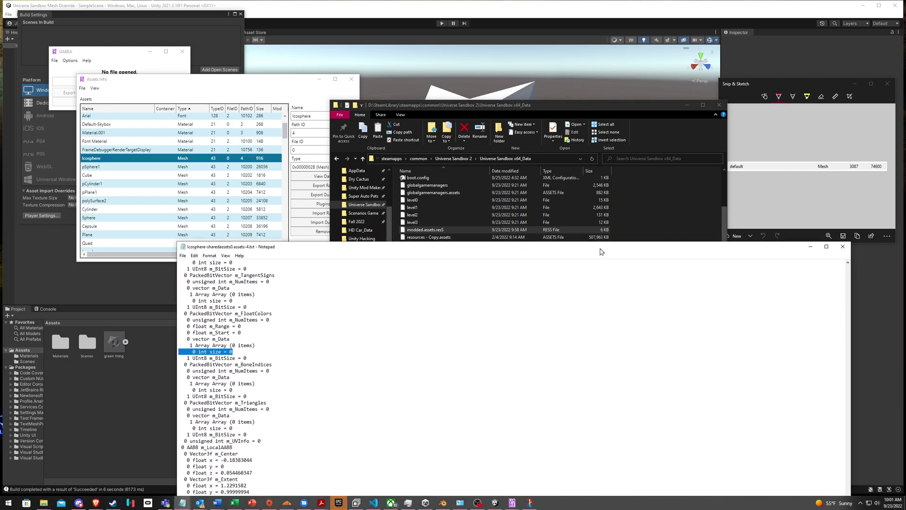
pyautogui.click(242, 92)
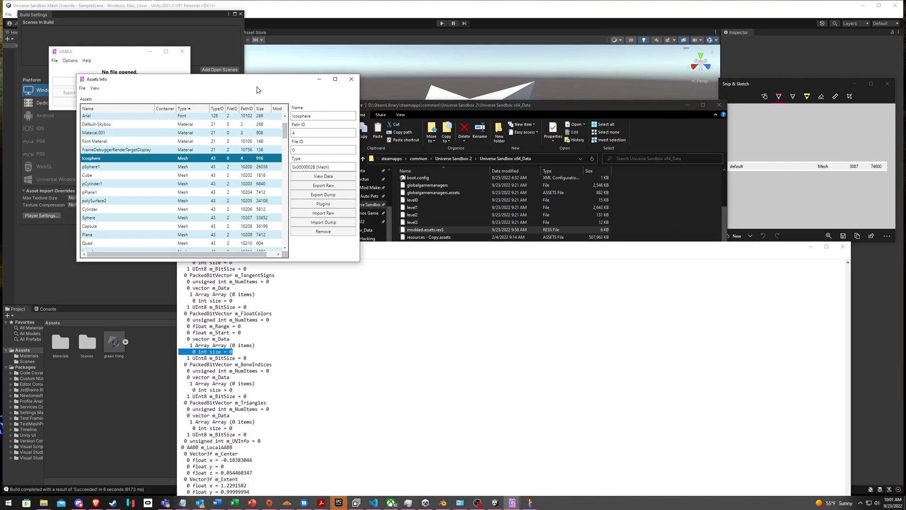
pyautogui.click(349, 80)
# Open resources.assets from Unity Hacking > Universe Sandbox in UABEA, accepting the last class version in the list
pyautogui.click(55, 61)
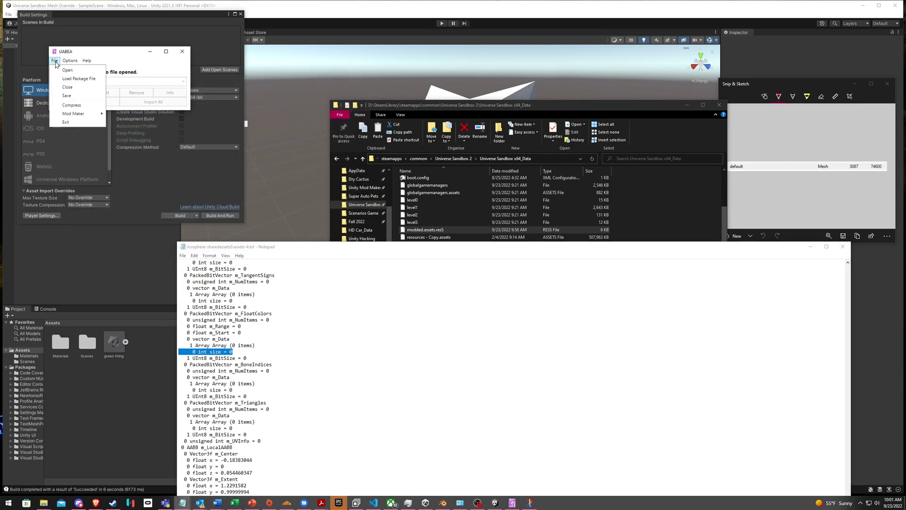
pyautogui.click(67, 70)
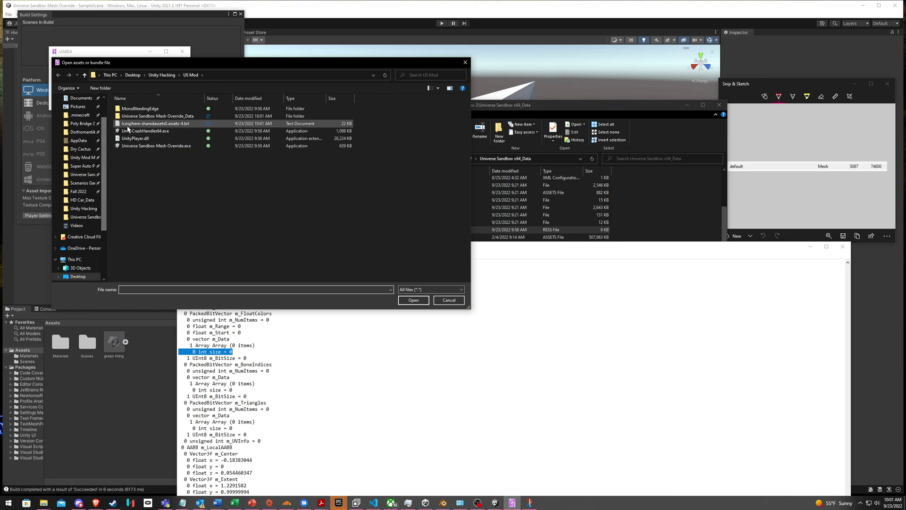
pyautogui.click(154, 75)
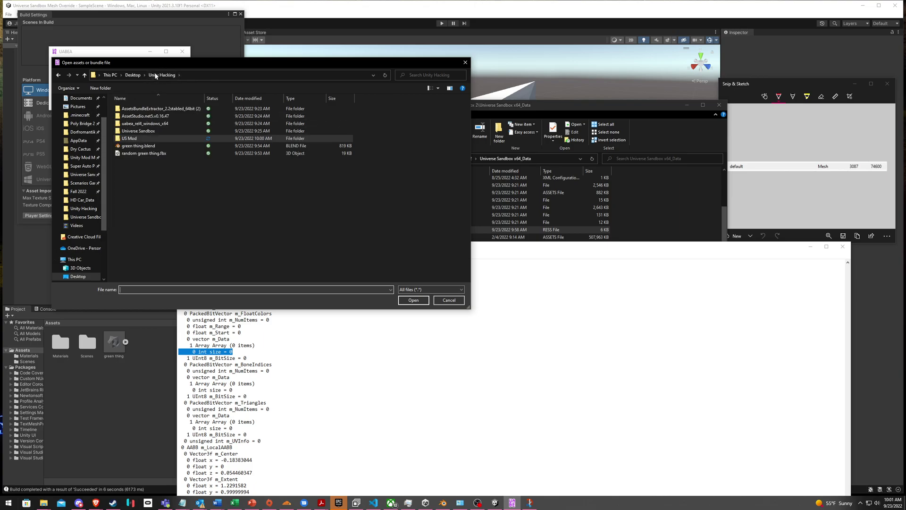
pyautogui.doubleClick(132, 131)
pyautogui.doubleClick(136, 175)
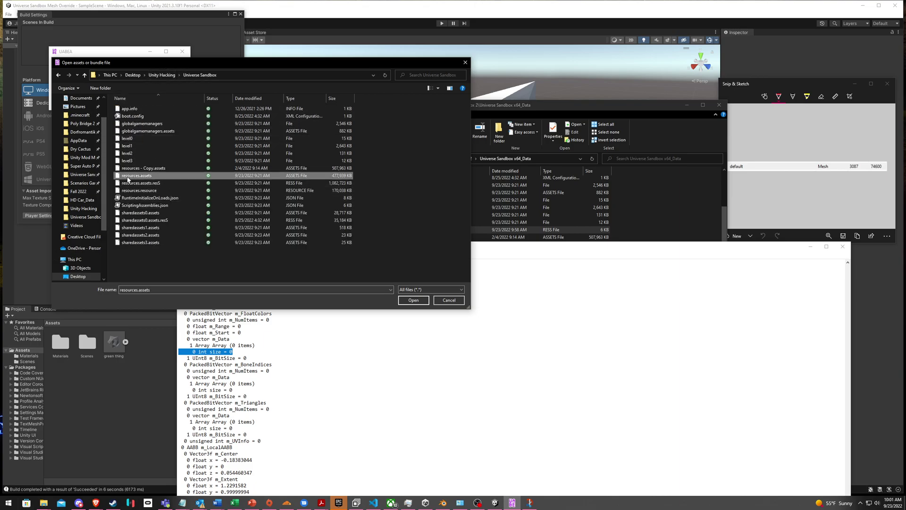
pyautogui.scroll(-5, 100, 210)
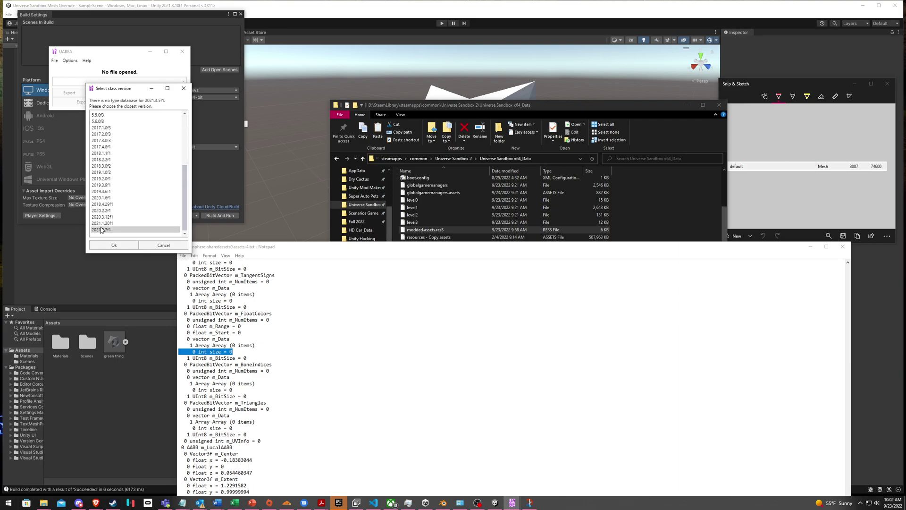
pyautogui.click(102, 230)
pyautogui.click(112, 244)
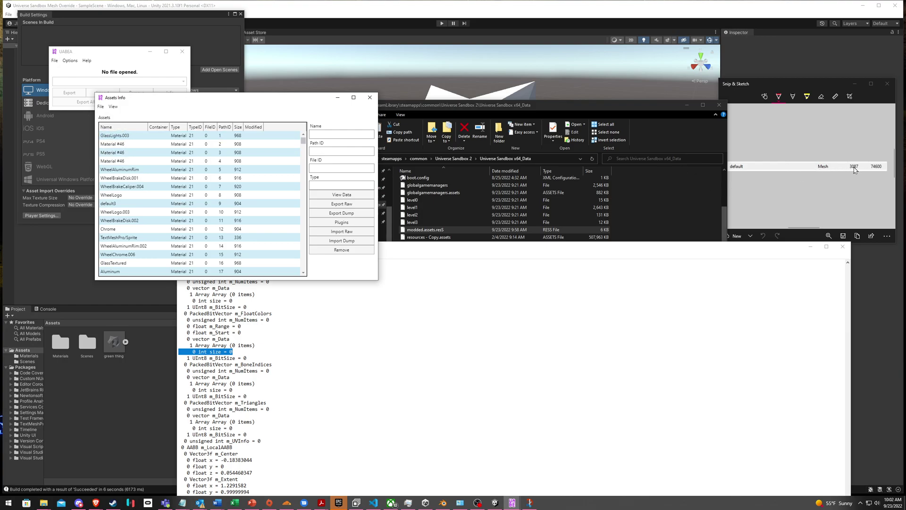
# Sort the resources.assets list by Path ID and widen the Assets Info window to fit all columns
pyautogui.click(113, 106)
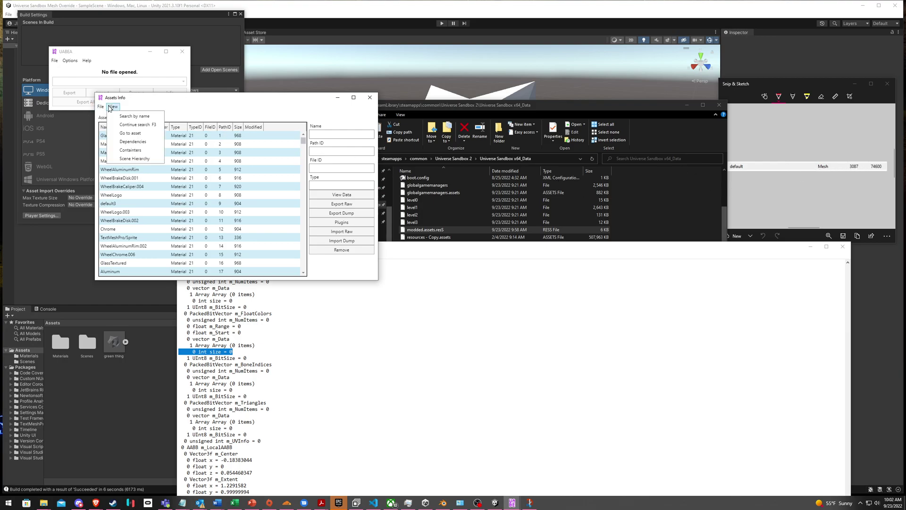
pyautogui.click(227, 112)
pyautogui.click(238, 127)
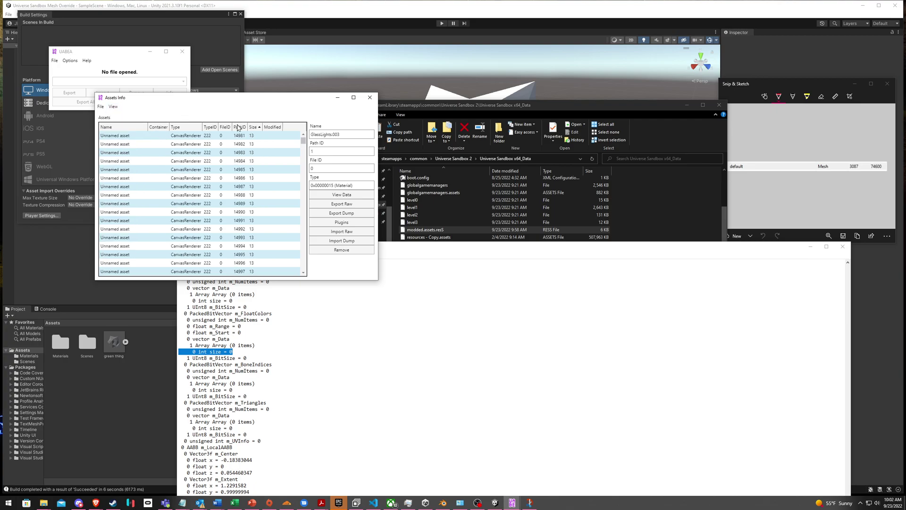
pyautogui.click(239, 127)
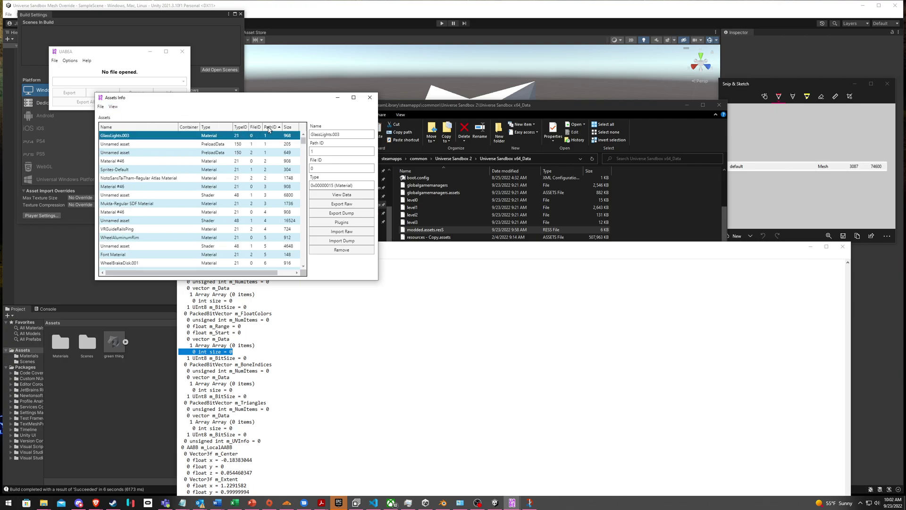
pyautogui.moveTo(308, 141); pyautogui.dragTo(308, 163)
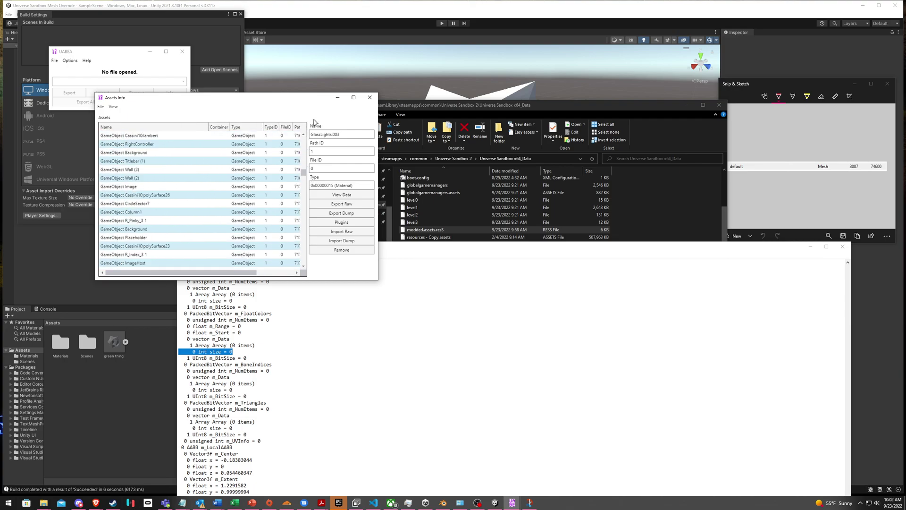
pyautogui.moveTo(377, 112); pyautogui.dragTo(466, 113)
# Locate and select the mesh named default with Path ID 3087, keeping it in the assets file
pyautogui.moveTo(392, 173); pyautogui.dragTo(403, 161)
pyautogui.scroll(-16, 303, 166)
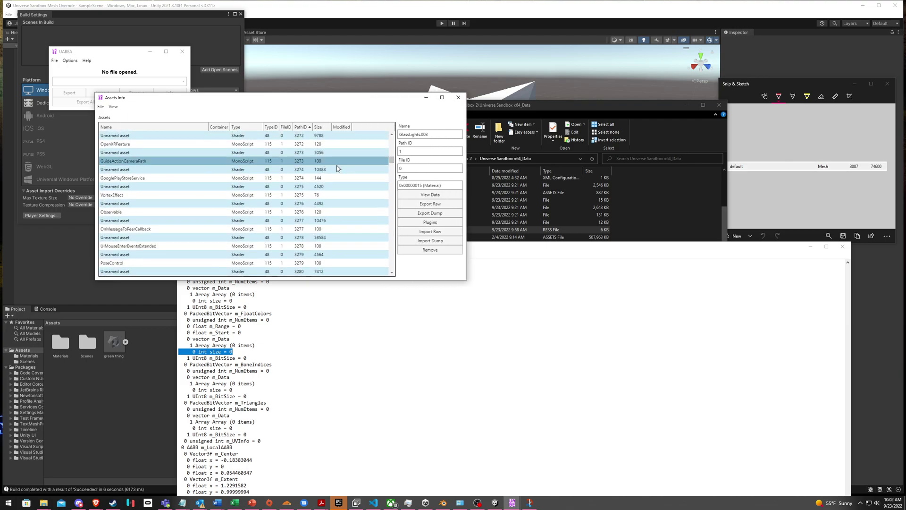
pyautogui.scroll(20, 303, 166)
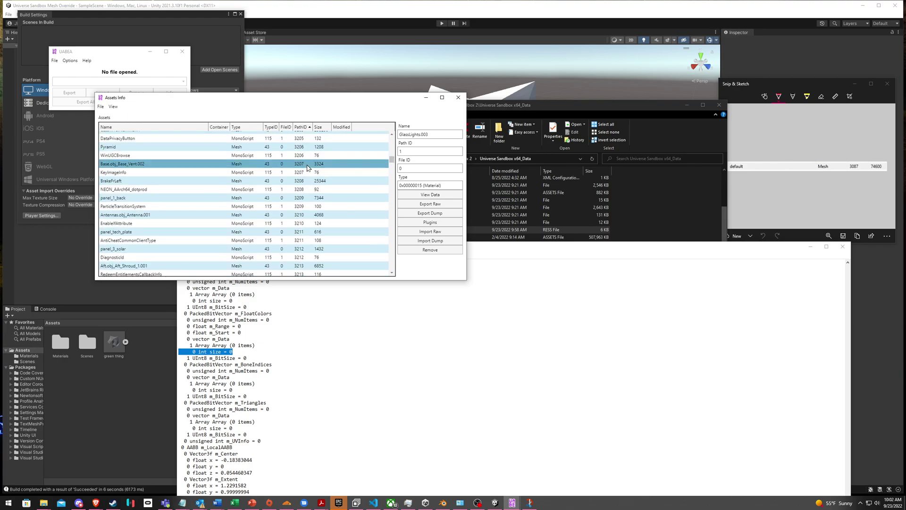
pyautogui.scroll(20, 285, 163)
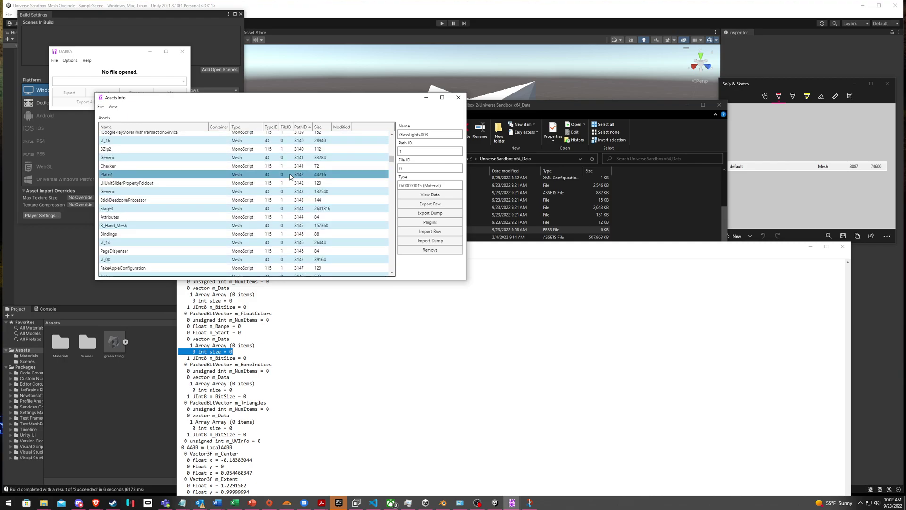
pyautogui.scroll(10, 307, 187)
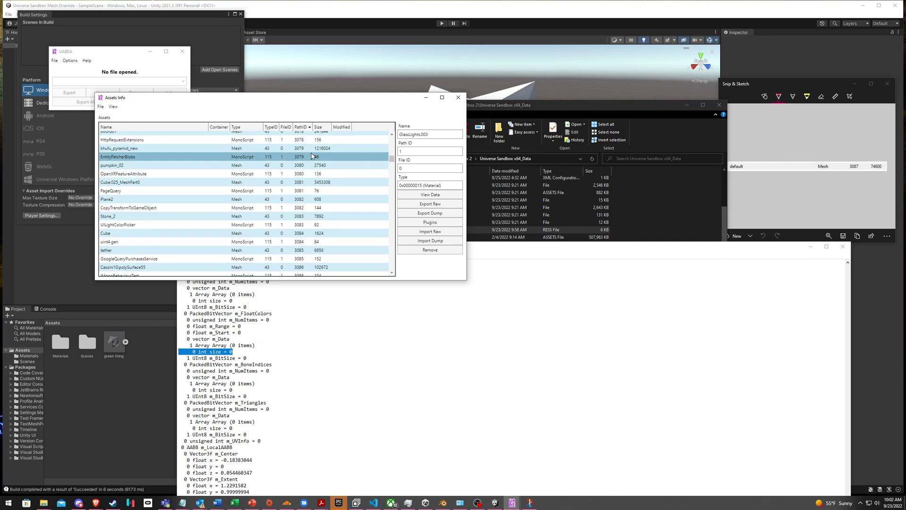
pyautogui.scroll(-1, 289, 242)
pyautogui.click(283, 248)
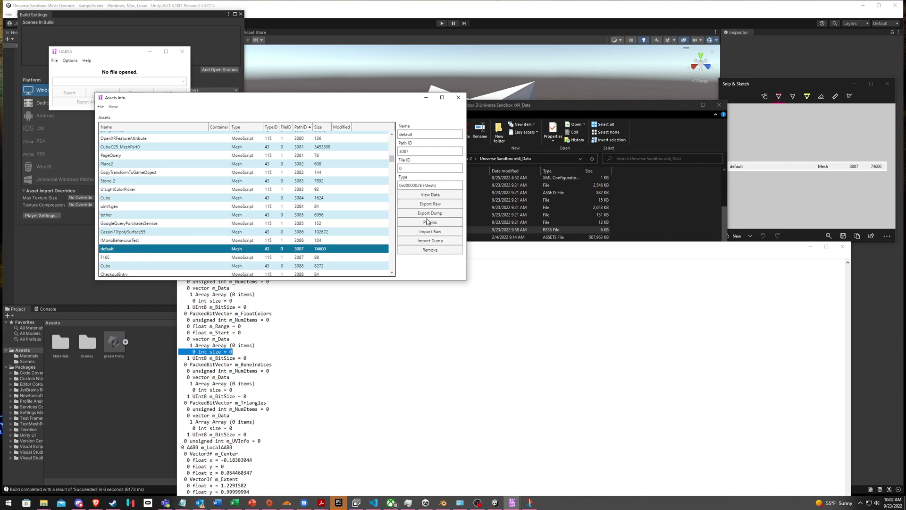
pyautogui.click(422, 249)
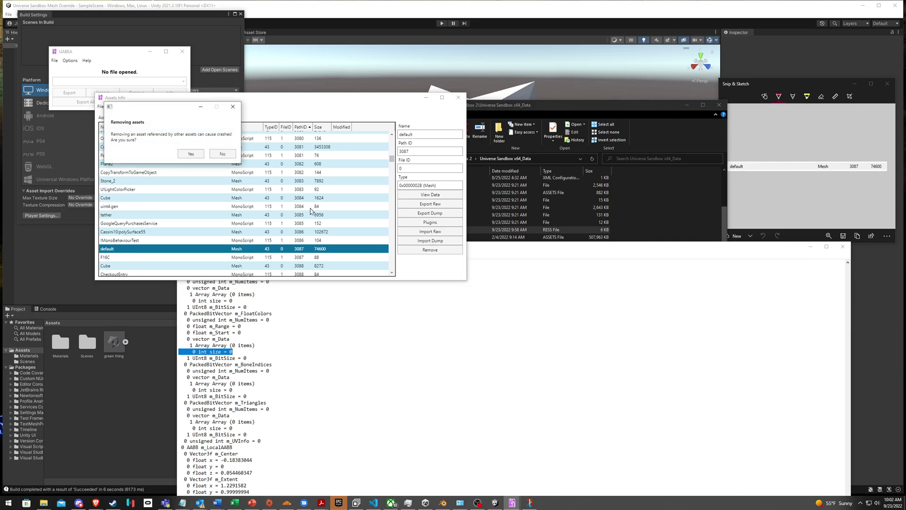
pyautogui.click(220, 155)
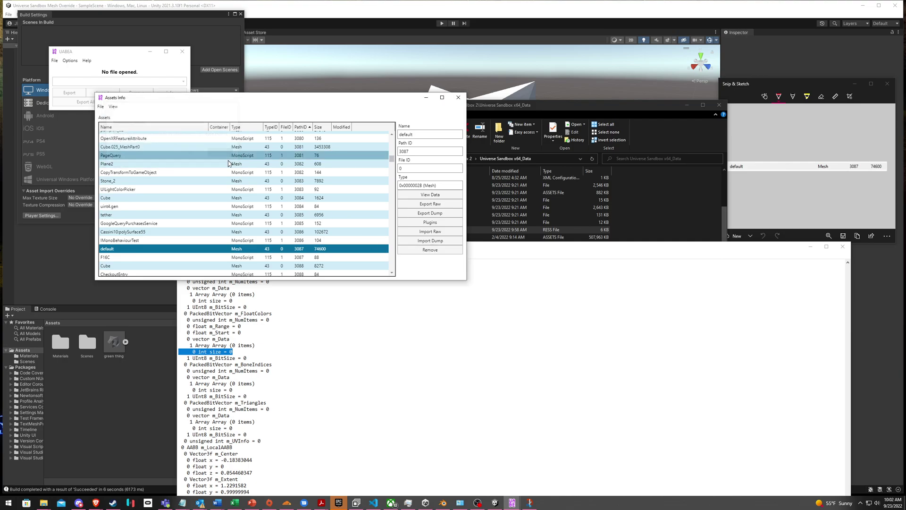
# Import the dump Icosphere-sharedassets0.assets-4.txt from Desktop > Unity Hacking > US Mod into the default mesh
pyautogui.click(418, 242)
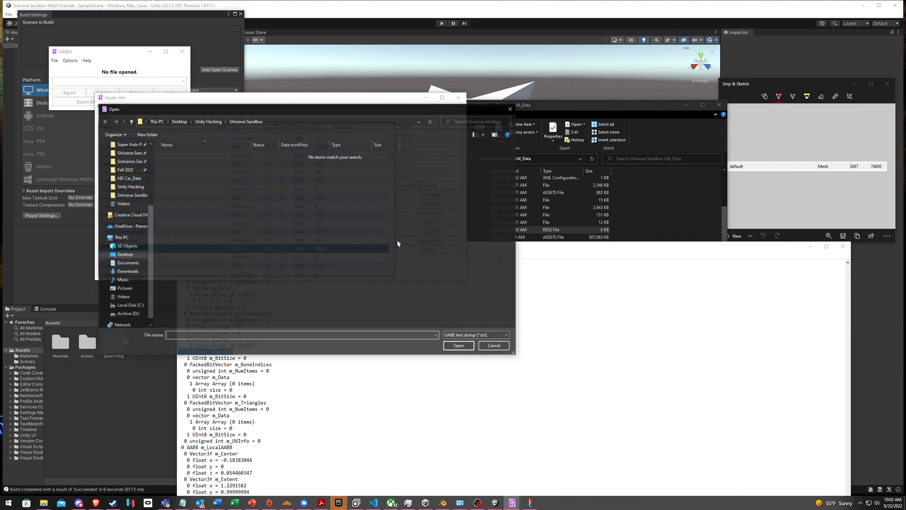
pyautogui.click(126, 256)
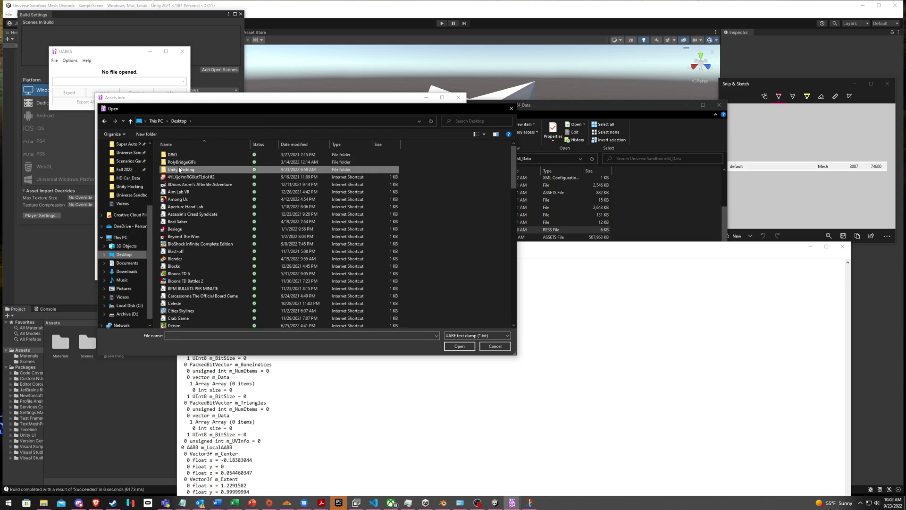
pyautogui.doubleClick(192, 176)
pyautogui.doubleClick(192, 176)
pyautogui.doubleClick(185, 171)
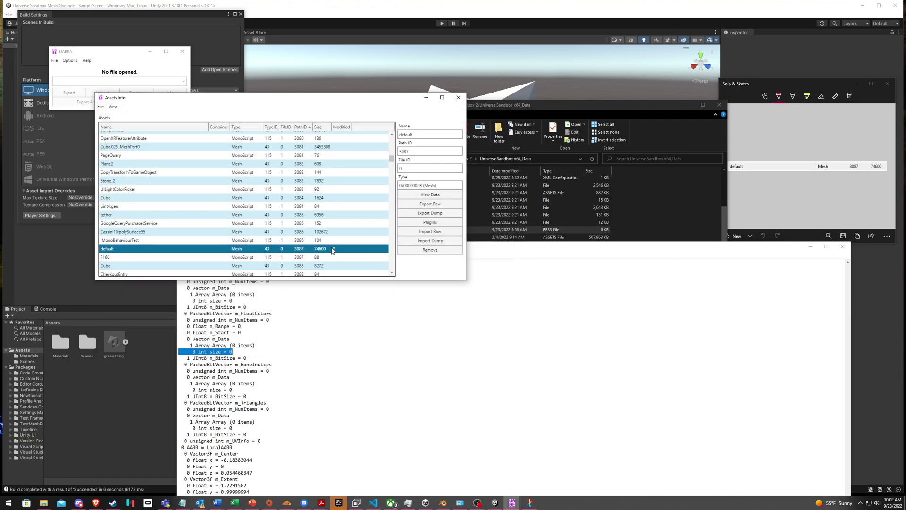
# Try to save the modified assets over resources.assets in the Unity Hacking > Universe Sandbox folder
pyautogui.click(100, 107)
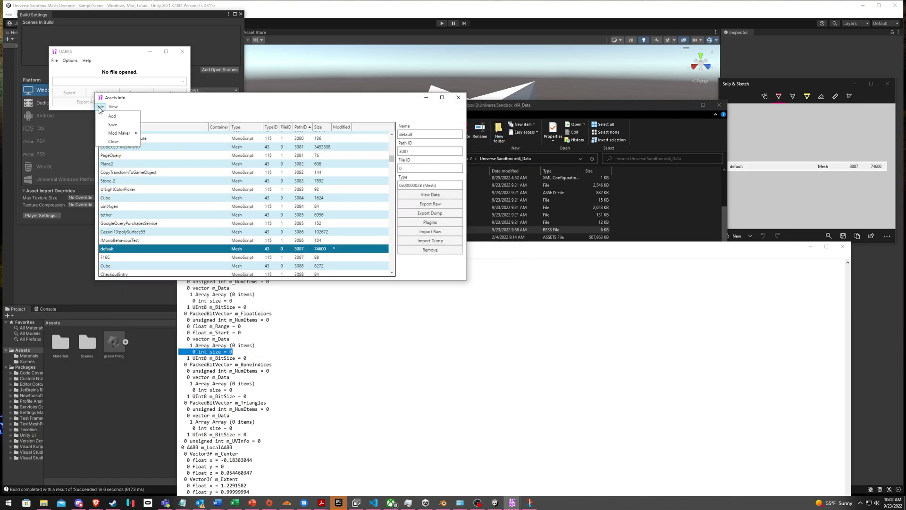
pyautogui.click(115, 125)
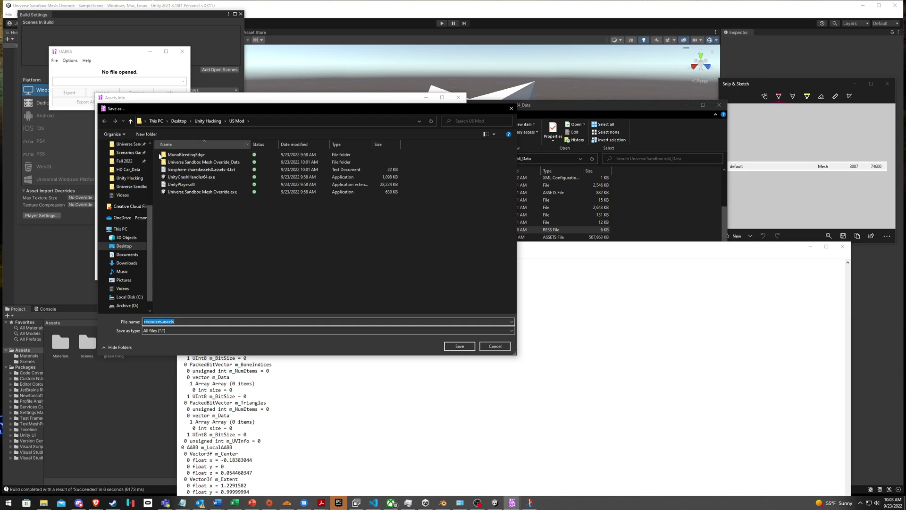
pyautogui.click(127, 187)
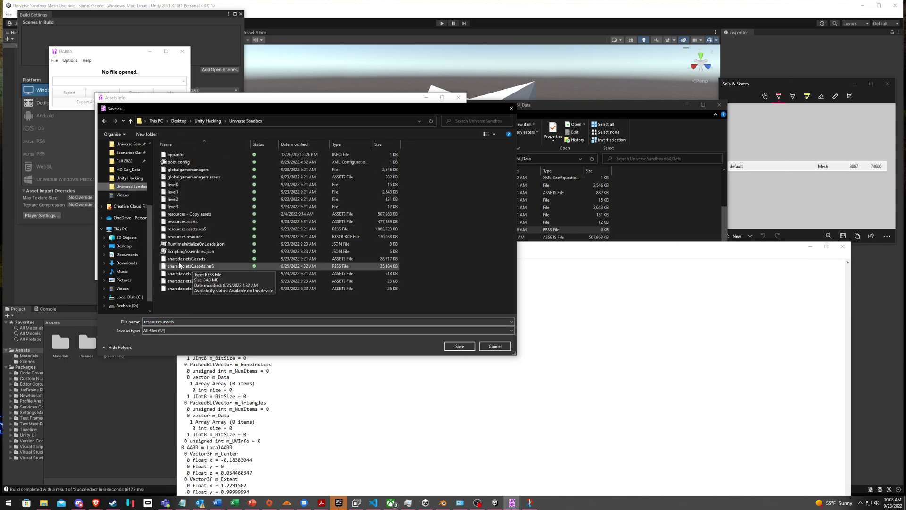
pyautogui.click(184, 222)
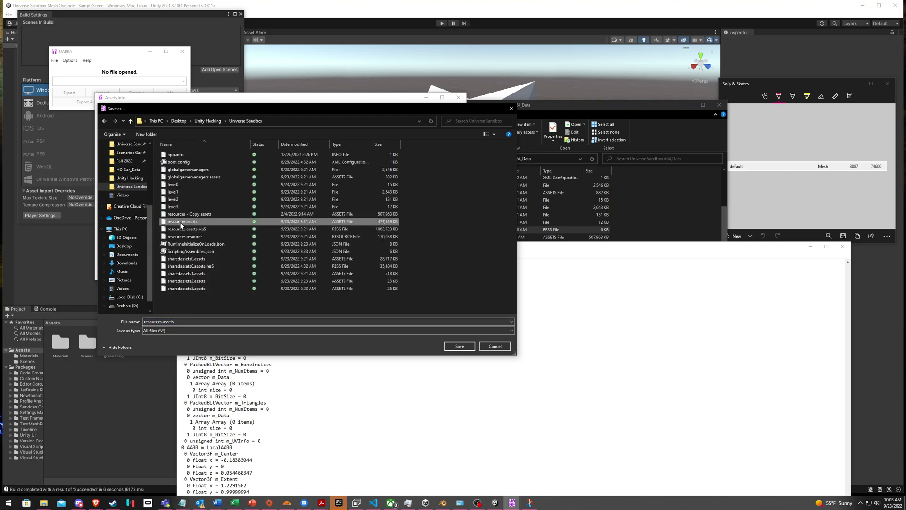
pyautogui.click(473, 349)
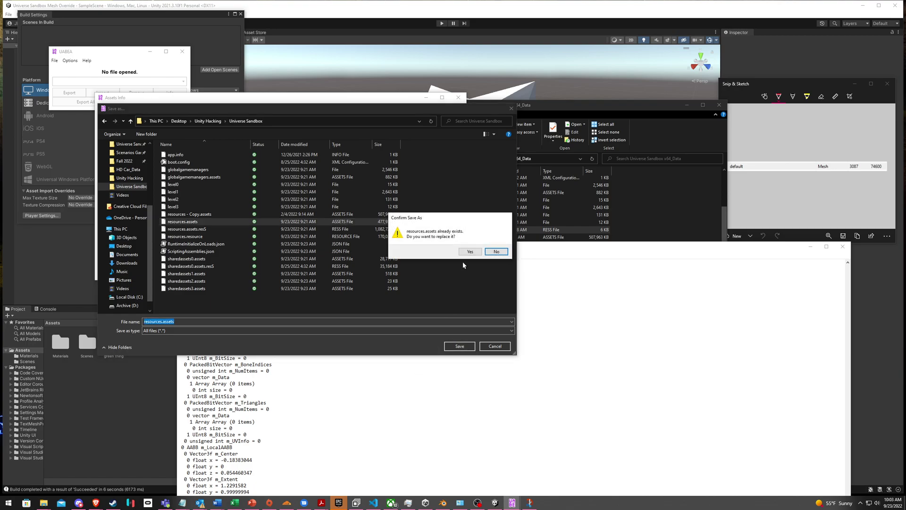
pyautogui.click(467, 255)
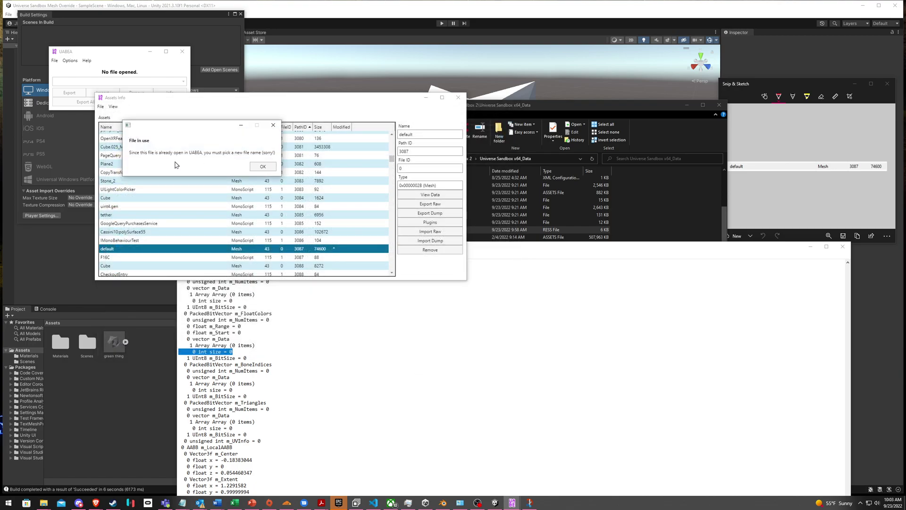
pyautogui.click(263, 167)
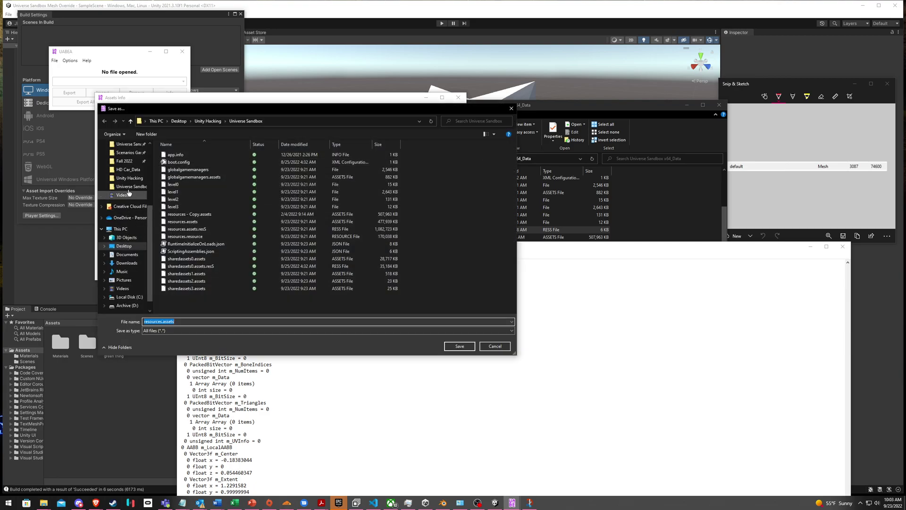
# Save the modified assets over resources.assets in the game's Universe Sandbox x64_Data folder and close the Assets Info window
pyautogui.click(128, 146)
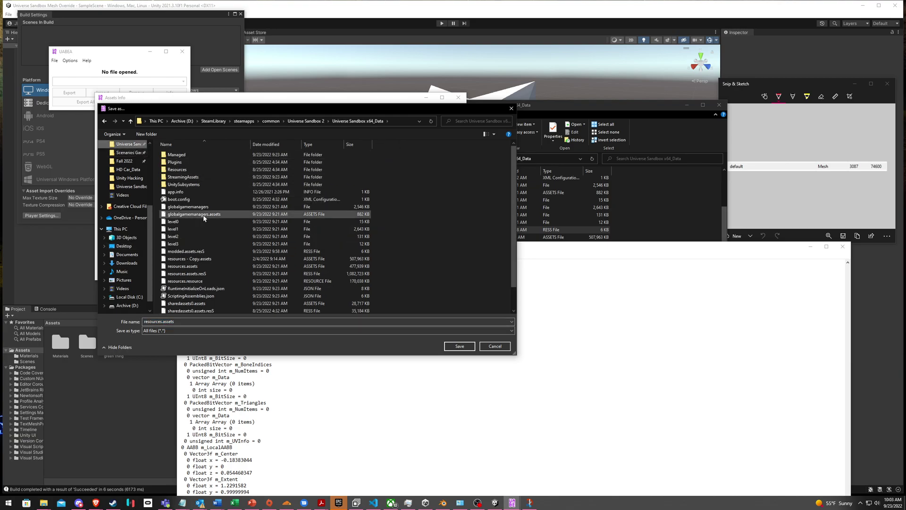
pyautogui.scroll(-1, 175, 178)
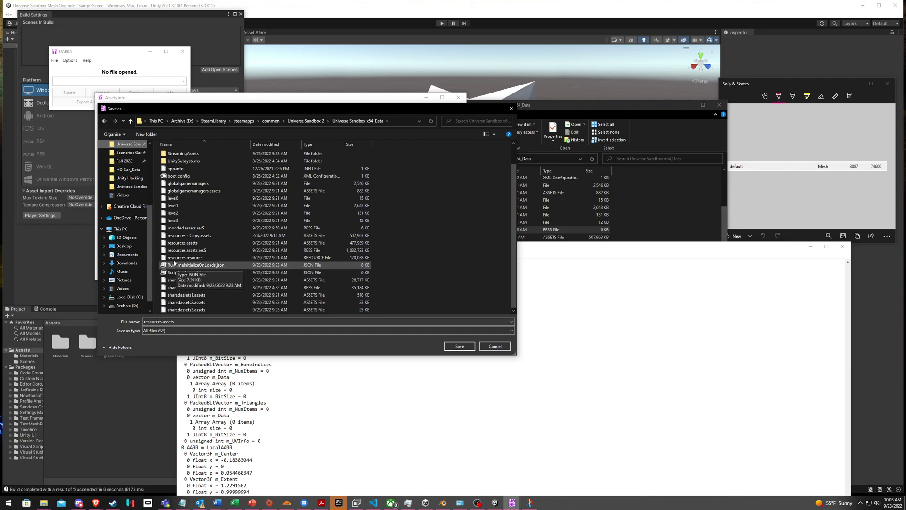
pyautogui.doubleClick(181, 243)
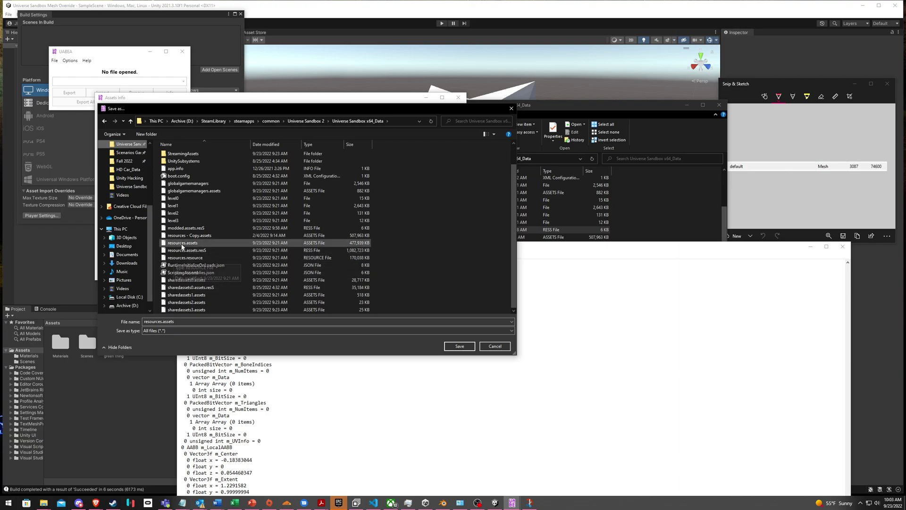
pyautogui.click(470, 251)
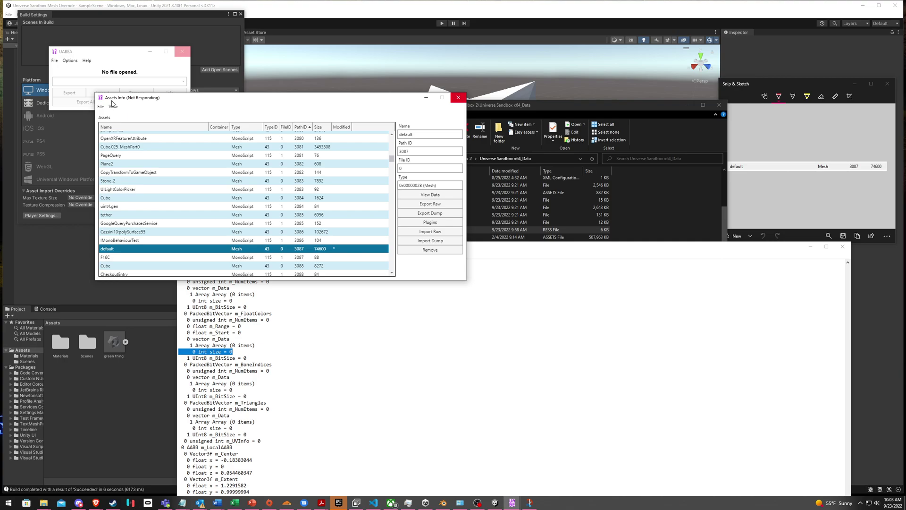
pyautogui.moveTo(122, 103); pyautogui.dragTo(143, 108)
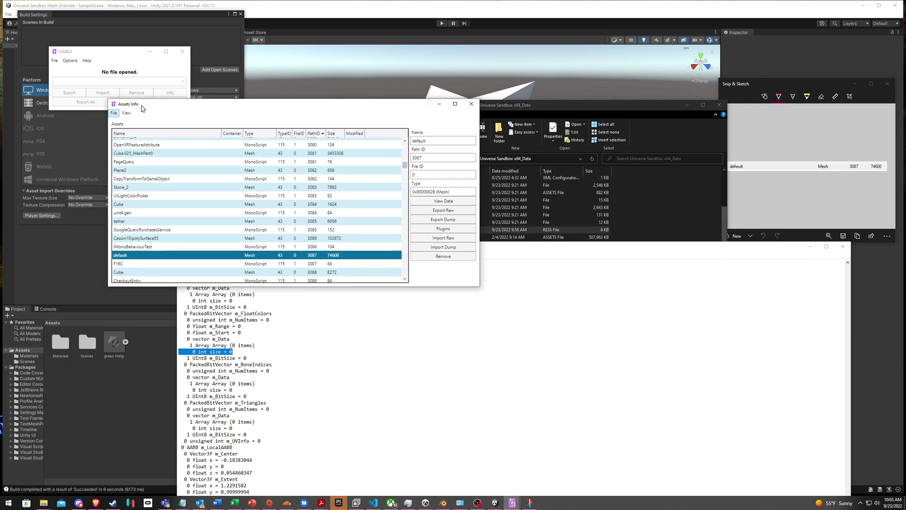
pyautogui.click(476, 102)
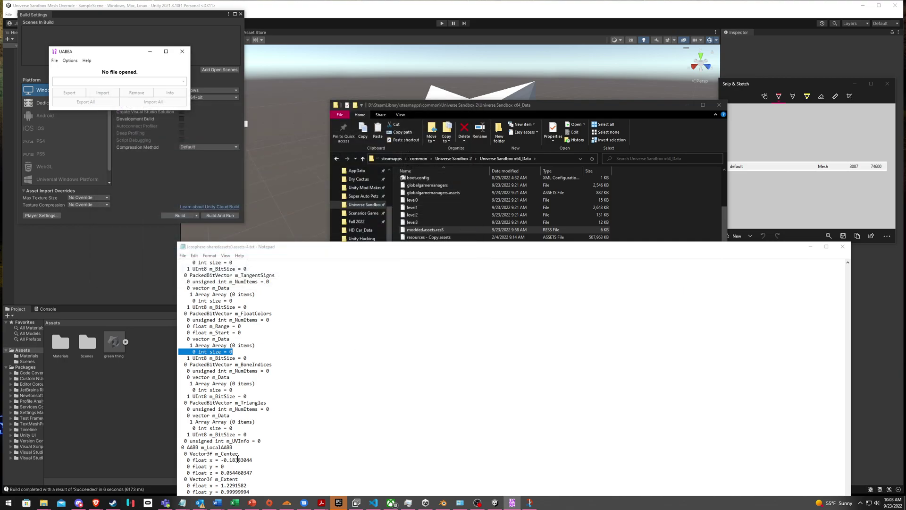
# Switch to Steam and launch Universe Sandbox from the library
pyautogui.click(113, 503)
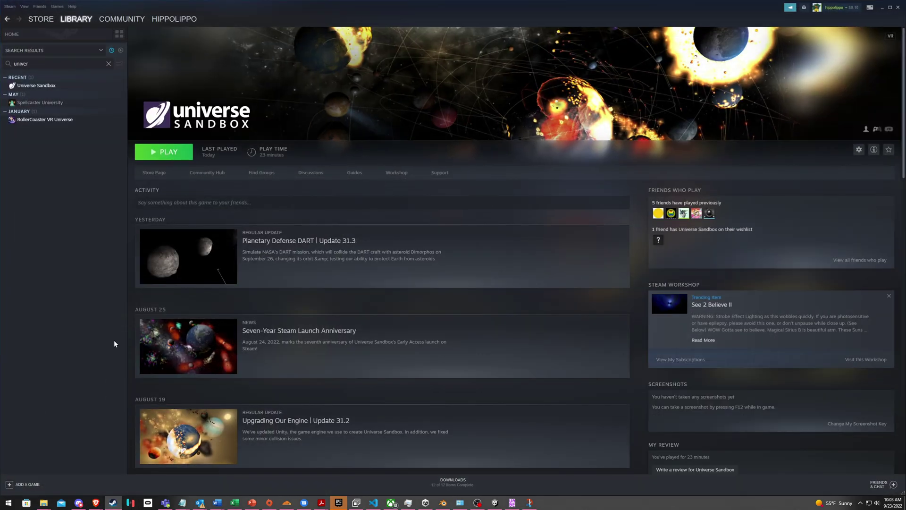
pyautogui.click(882, 9)
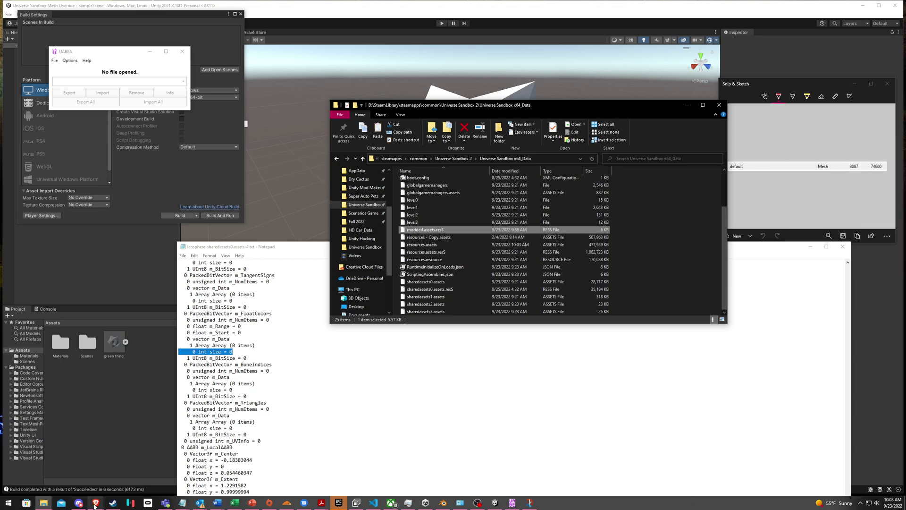
pyautogui.click(112, 504)
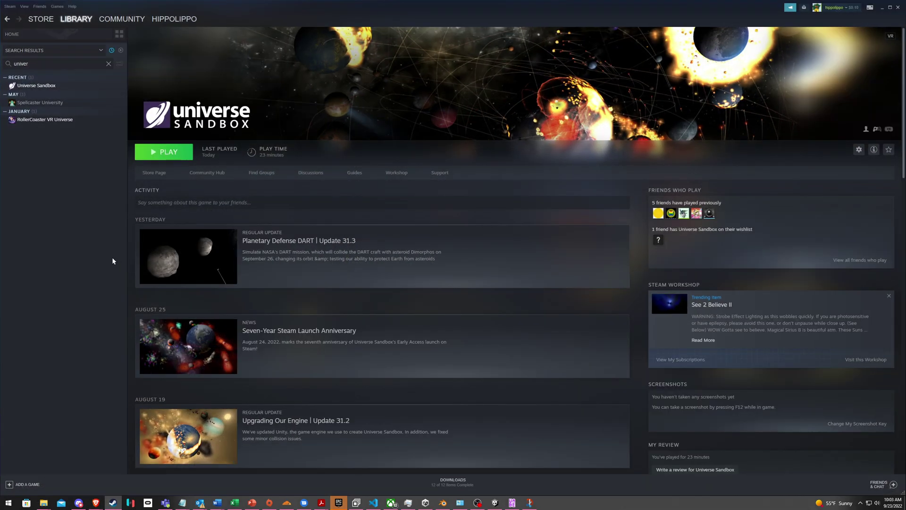
pyautogui.click(160, 153)
pyautogui.click(461, 270)
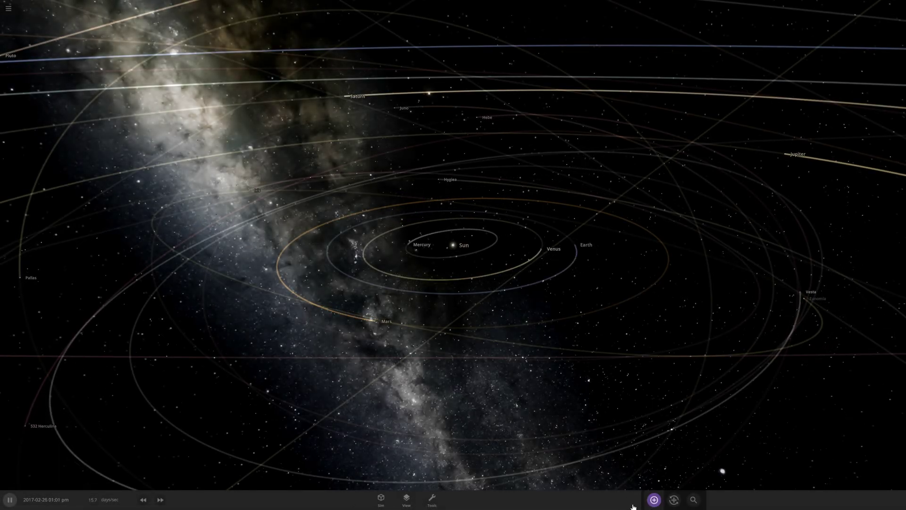
# Choose the Banana from the everyday objects to add and place two of them in orbit around the Sun near Mars
pyautogui.click(654, 499)
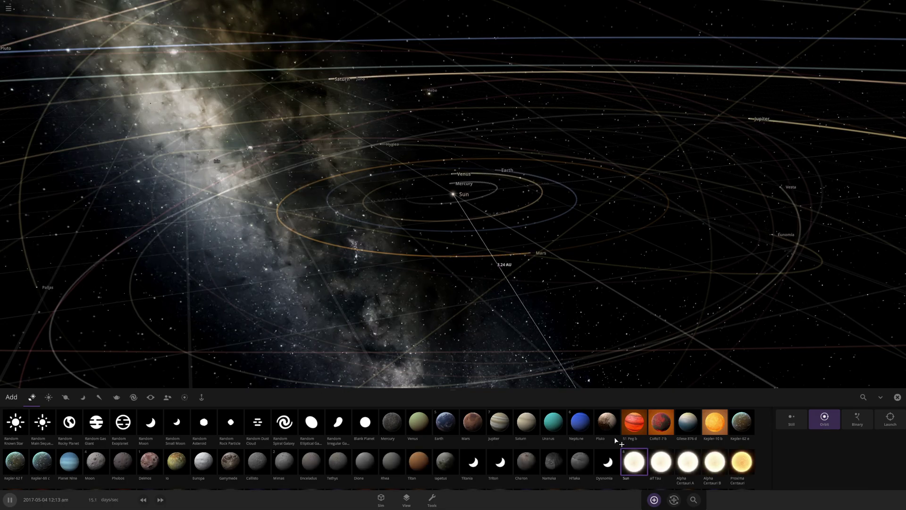
pyautogui.click(431, 499)
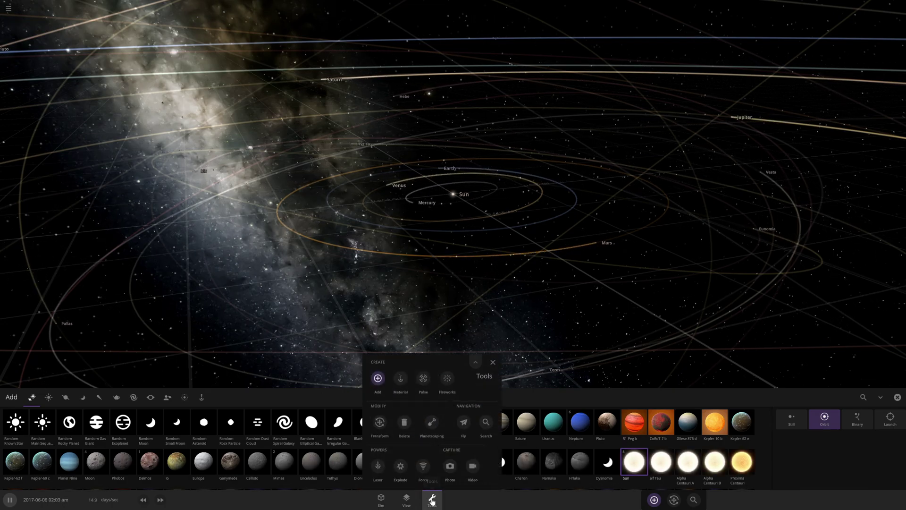
pyautogui.click(432, 500)
pyautogui.click(117, 397)
pyautogui.click(604, 463)
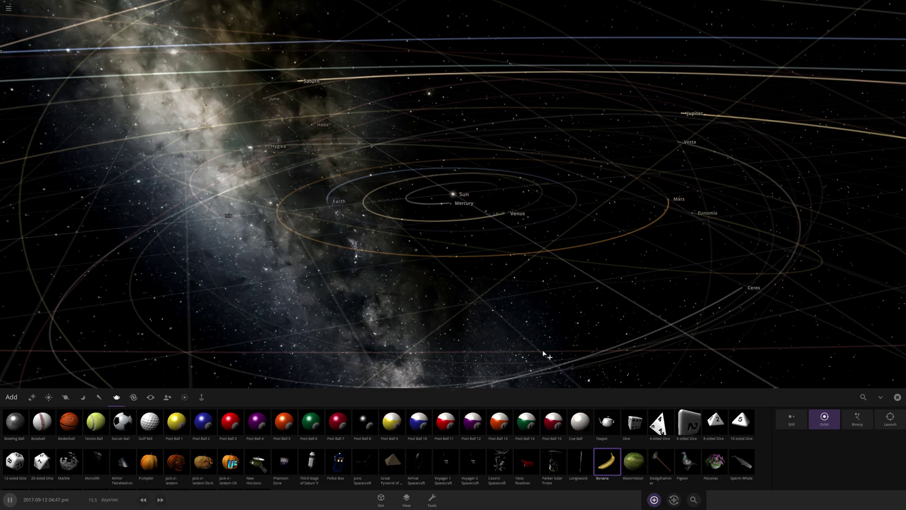
pyautogui.moveTo(538, 253); pyautogui.dragTo(546, 268)
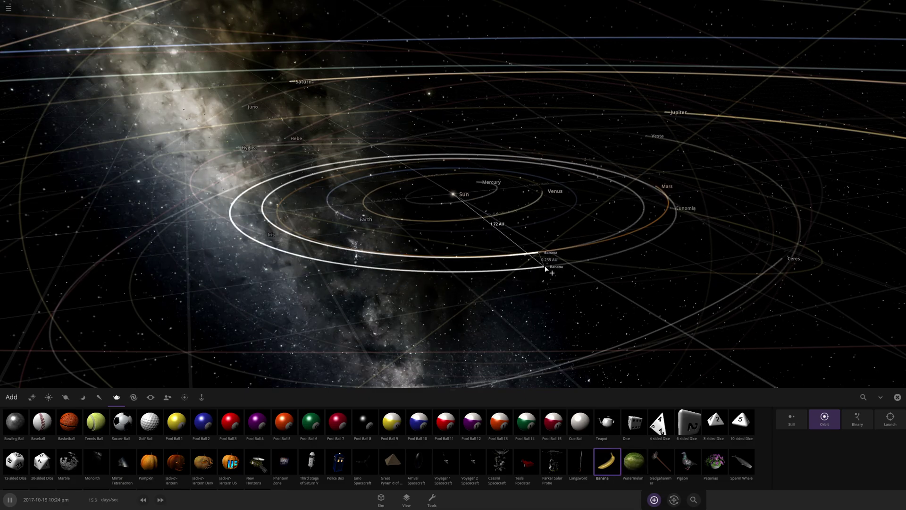
# Stop adding objects, select a placed banana and open its full properties to inspect the replaced model
pyautogui.press('Escape')
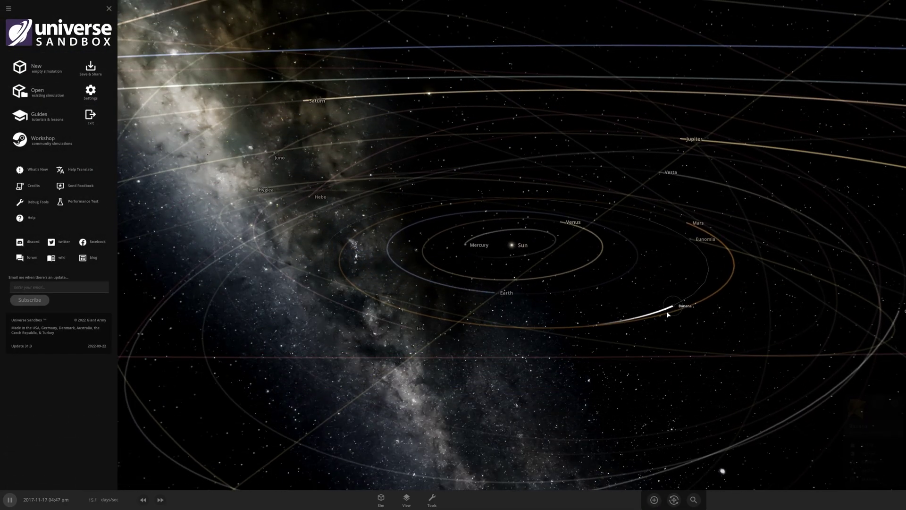
pyautogui.doubleClick(668, 315)
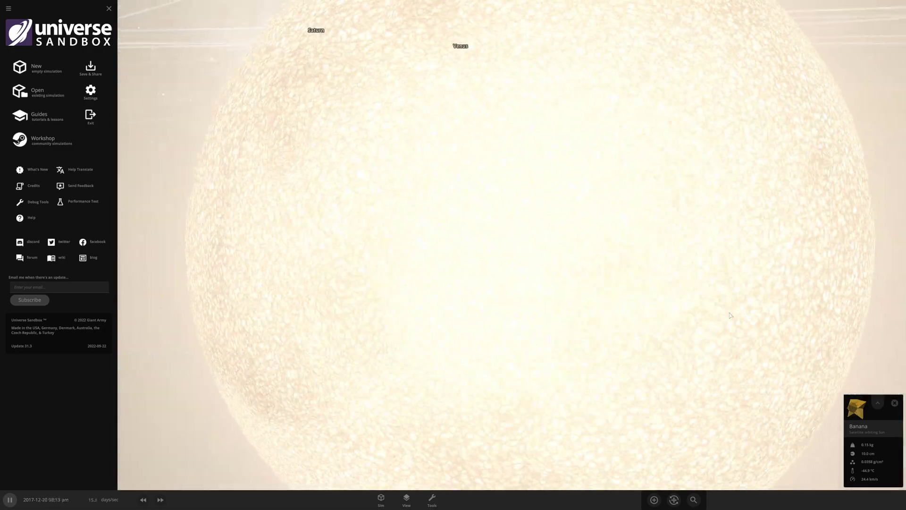
pyautogui.scroll(-10, 730, 315)
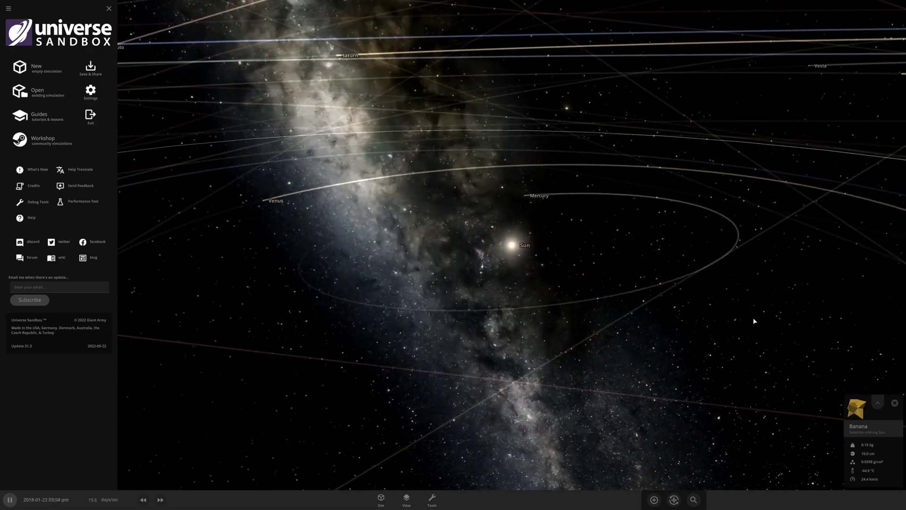
pyautogui.moveTo(754, 321); pyautogui.dragTo(666, 301)
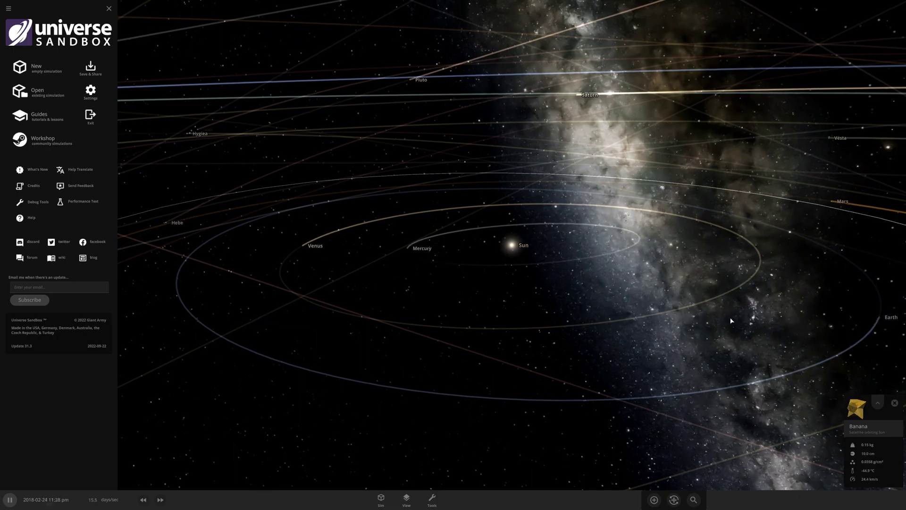
pyautogui.click(855, 406)
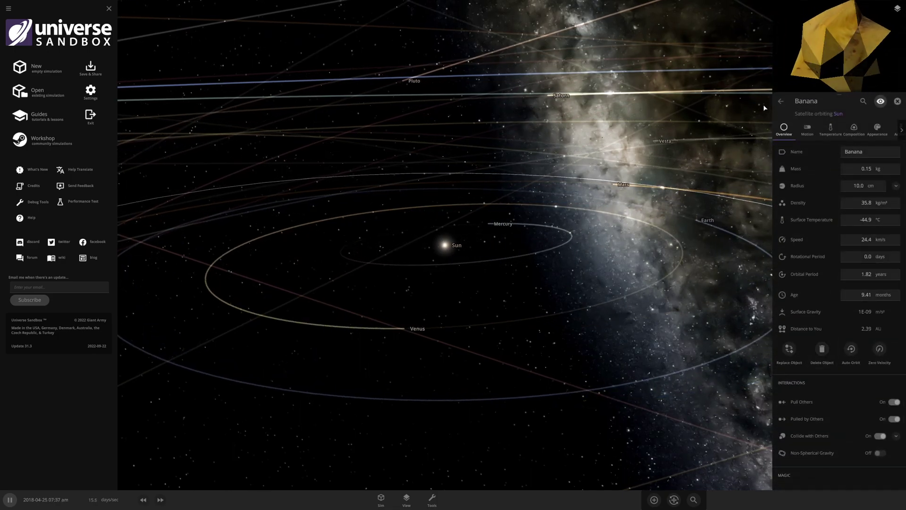